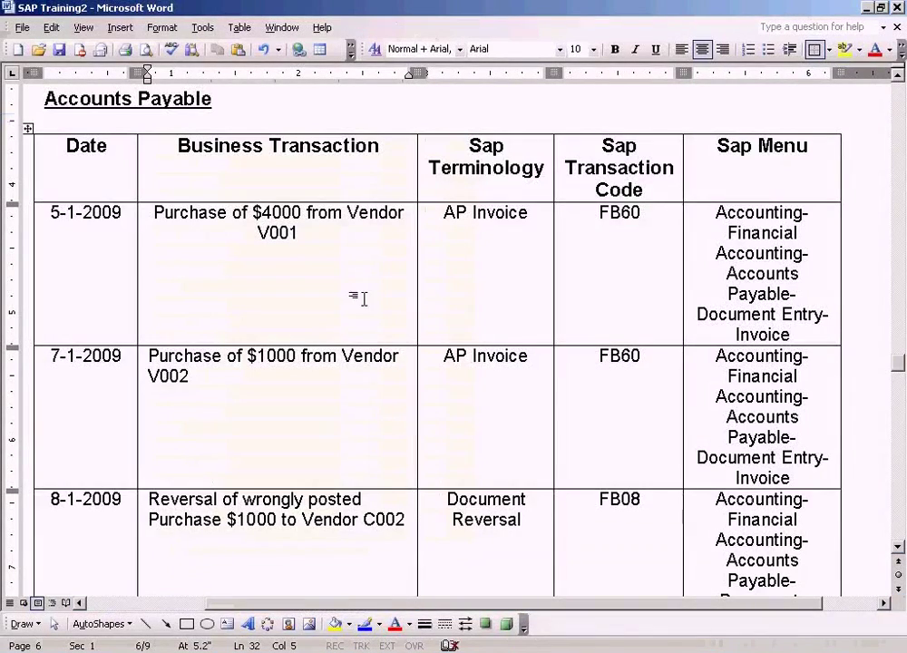
Review the 12-1-2009 incoming payment entry and the first rows of the Accounts Payable table
{"action": "scroll", "coordinate": [362, 299], "scroll_direction": "up", "scroll_amount": 6}
{"action": "left_click", "coordinate": [246, 265]}
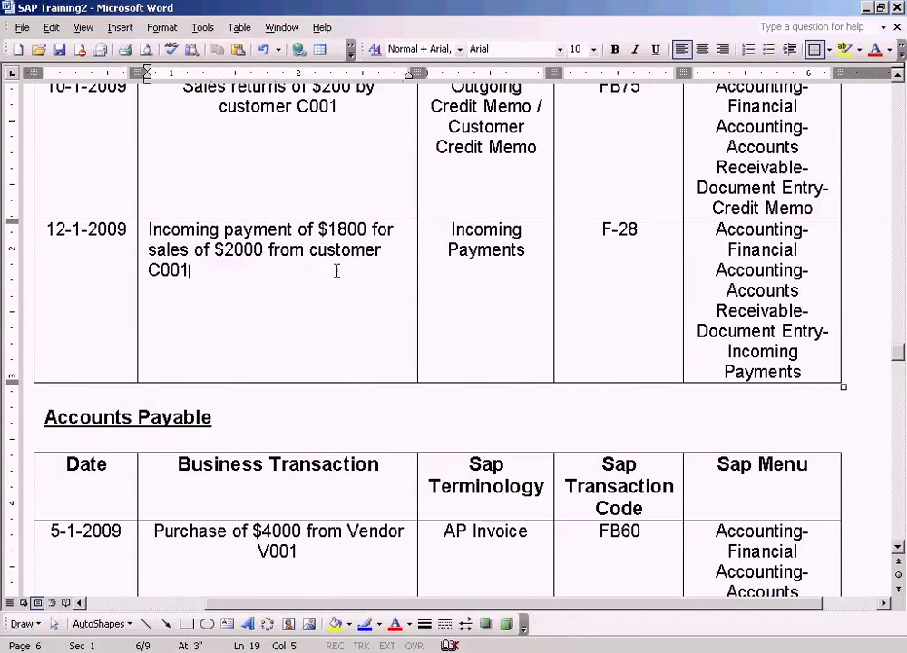
{"action": "left_click_drag", "start_coordinate": [277, 288], "coordinate": [164, 241]}
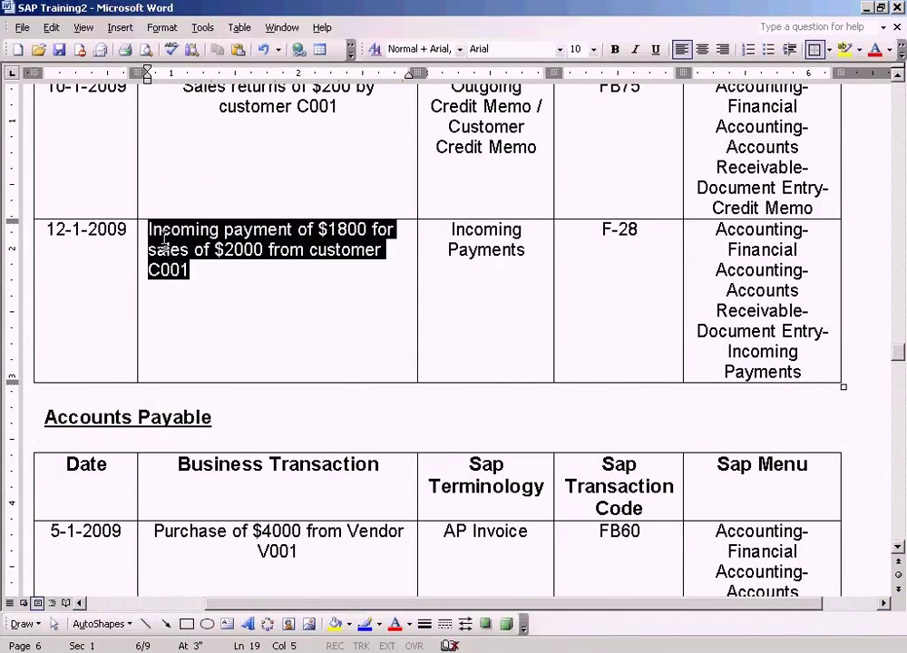
{"action": "left_click", "coordinate": [265, 294]}
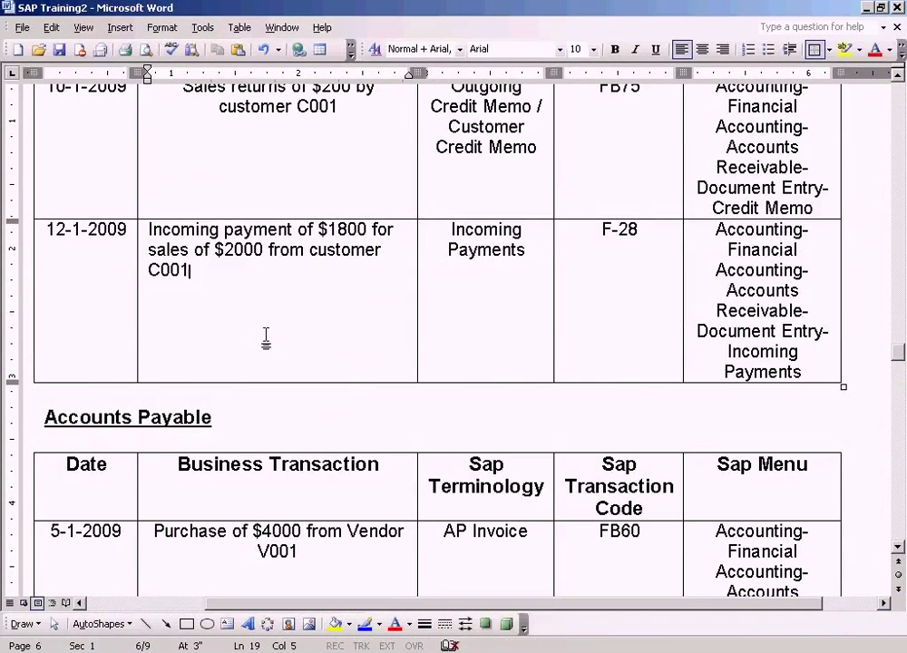
{"action": "scroll", "coordinate": [266, 336], "scroll_direction": "down", "scroll_amount": 3}
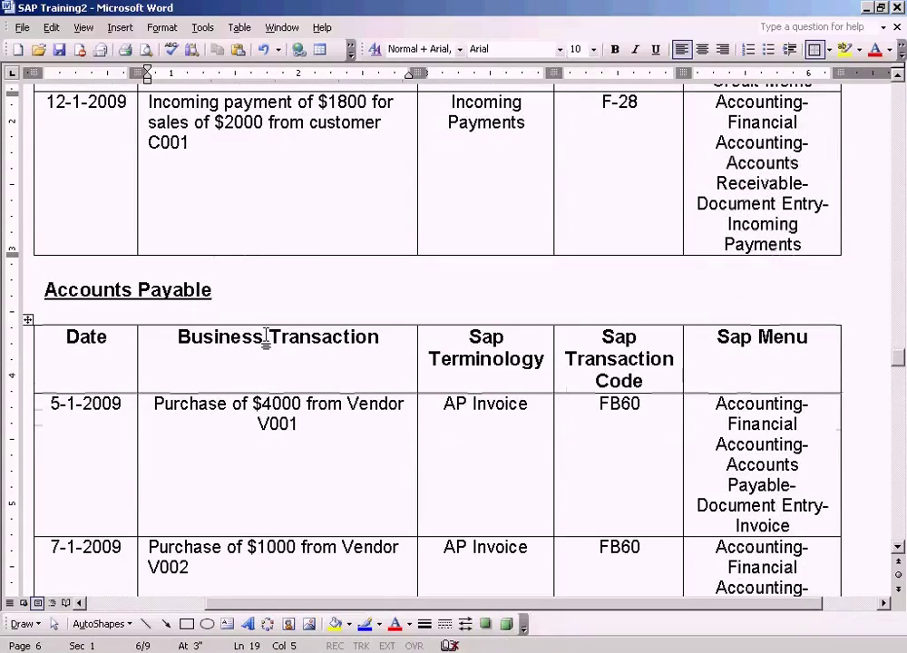
{"action": "scroll", "coordinate": [264, 338], "scroll_direction": "down", "scroll_amount": 2}
{"action": "left_click_drag", "start_coordinate": [212, 226], "coordinate": [67, 225]}
{"action": "left_click", "coordinate": [347, 383]}
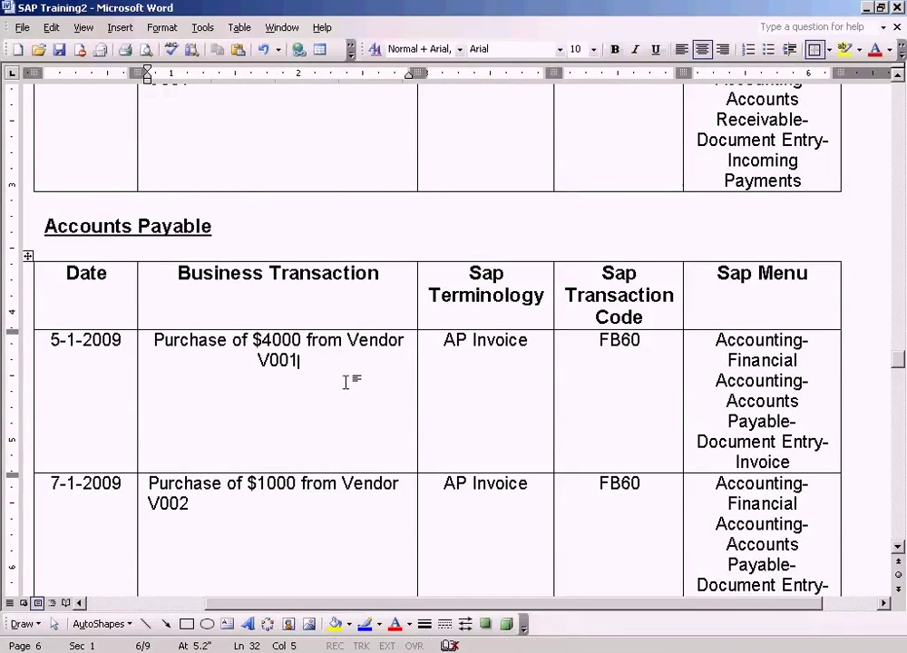
{"action": "scroll", "coordinate": [346, 383], "scroll_direction": "down", "scroll_amount": 3}
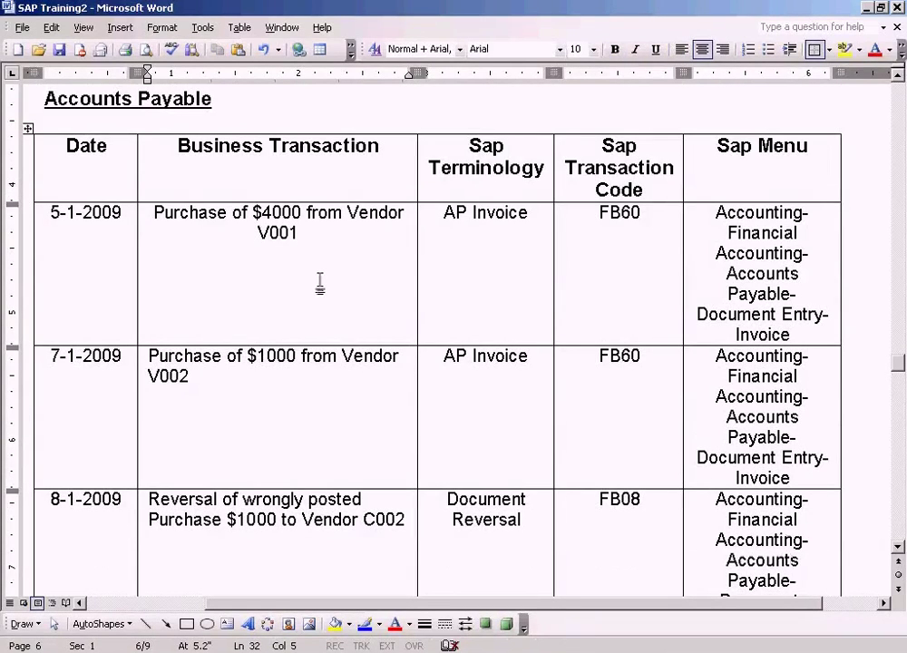
Reverse the "Purchases of $4000" arrow in the Business Data Flow diagram by giving its beginning an arrowhead and its end none
{"action": "left_click", "coordinate": [899, 116]}
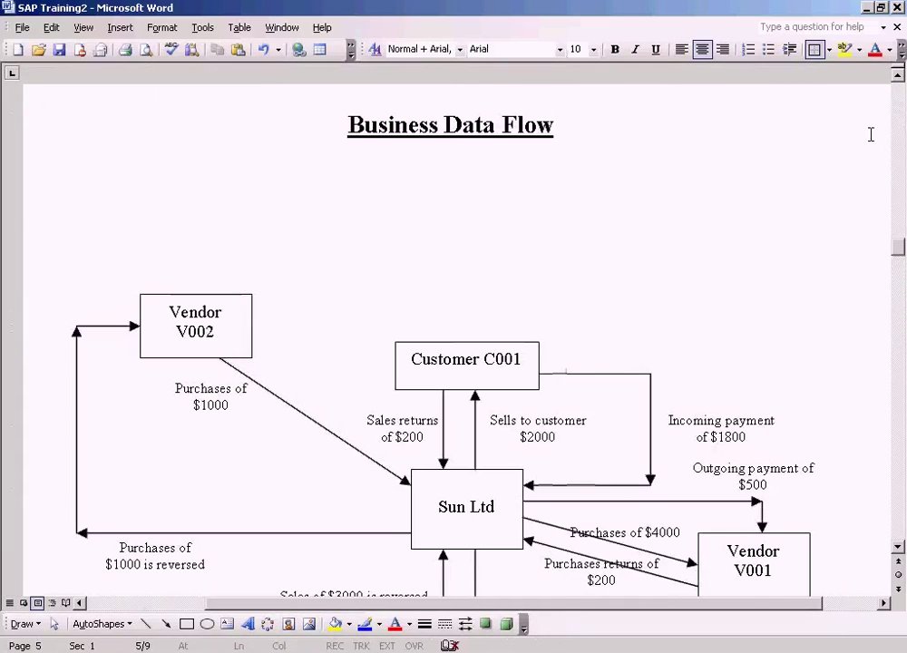
{"action": "scroll", "coordinate": [608, 386], "scroll_direction": "down", "scroll_amount": 4}
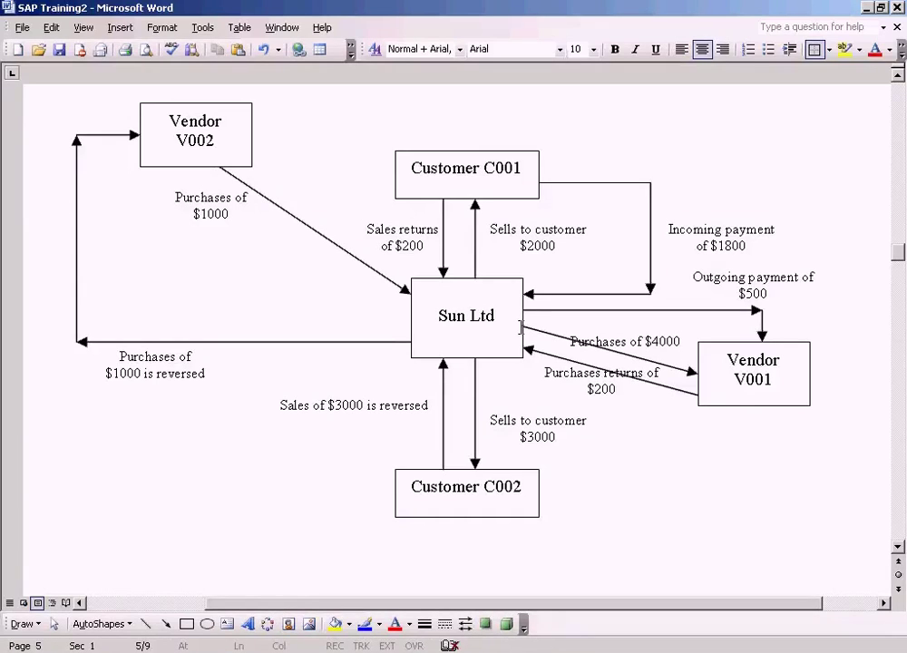
{"action": "left_click", "coordinate": [677, 366]}
{"action": "double_click", "coordinate": [654, 372]}
{"action": "left_click", "coordinate": [692, 396]}
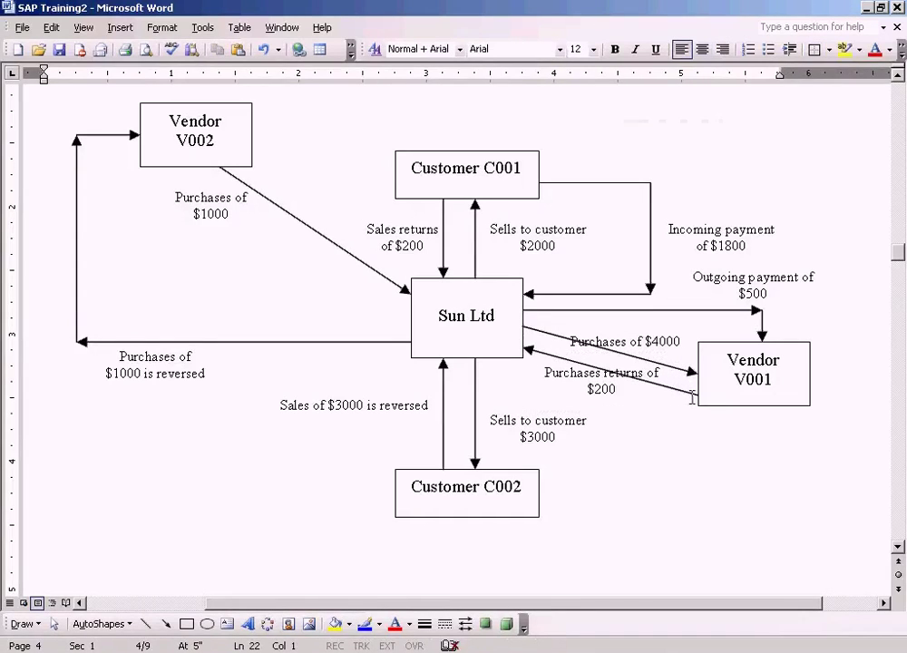
{"action": "double_click", "coordinate": [691, 372]}
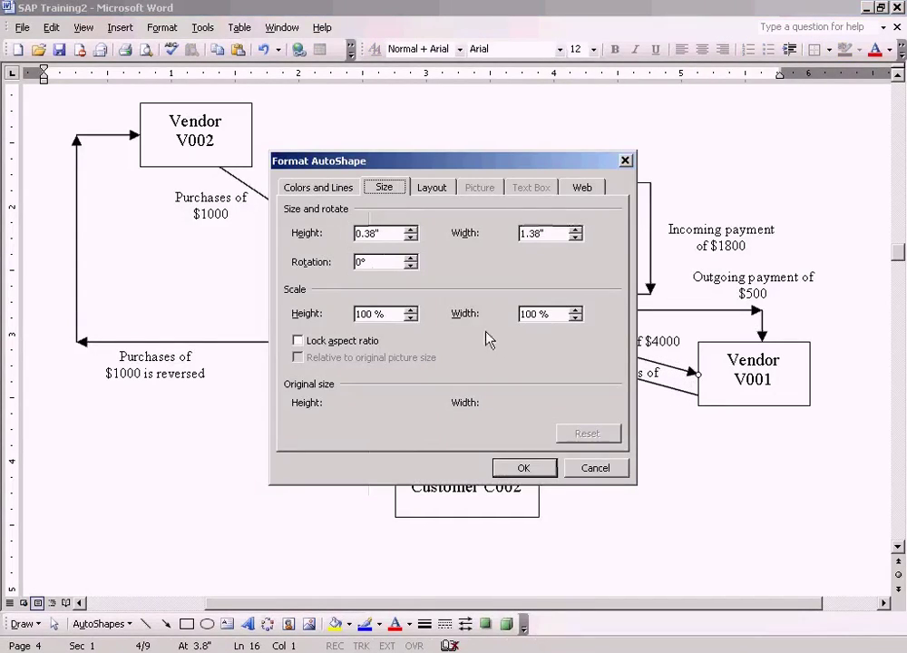
{"action": "left_click", "coordinate": [327, 188]}
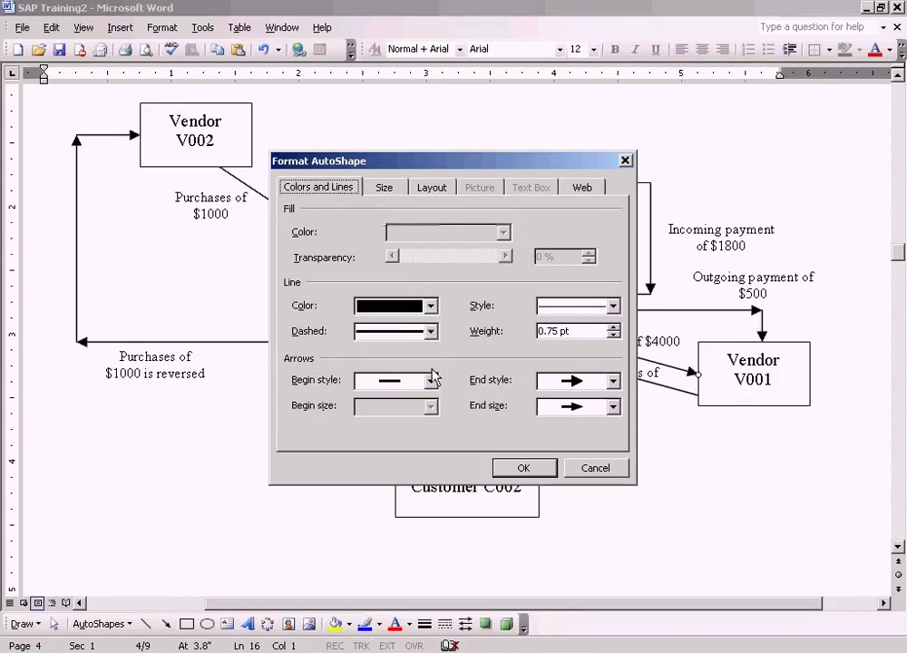
{"action": "left_click", "coordinate": [432, 381]}
{"action": "left_click", "coordinate": [399, 410]}
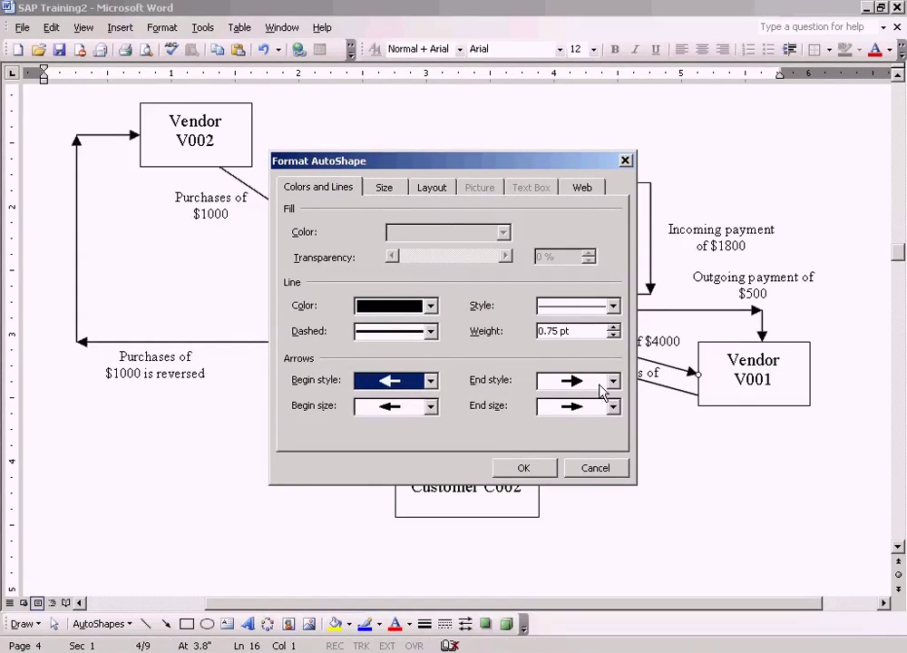
{"action": "left_click", "coordinate": [614, 380]}
{"action": "left_click", "coordinate": [557, 414]}
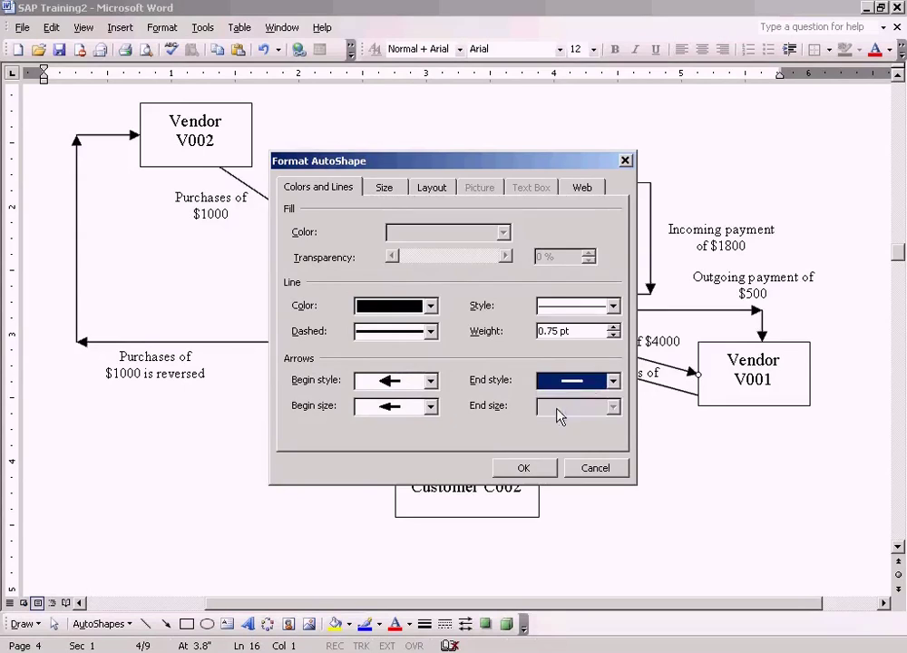
{"action": "left_click", "coordinate": [521, 468]}
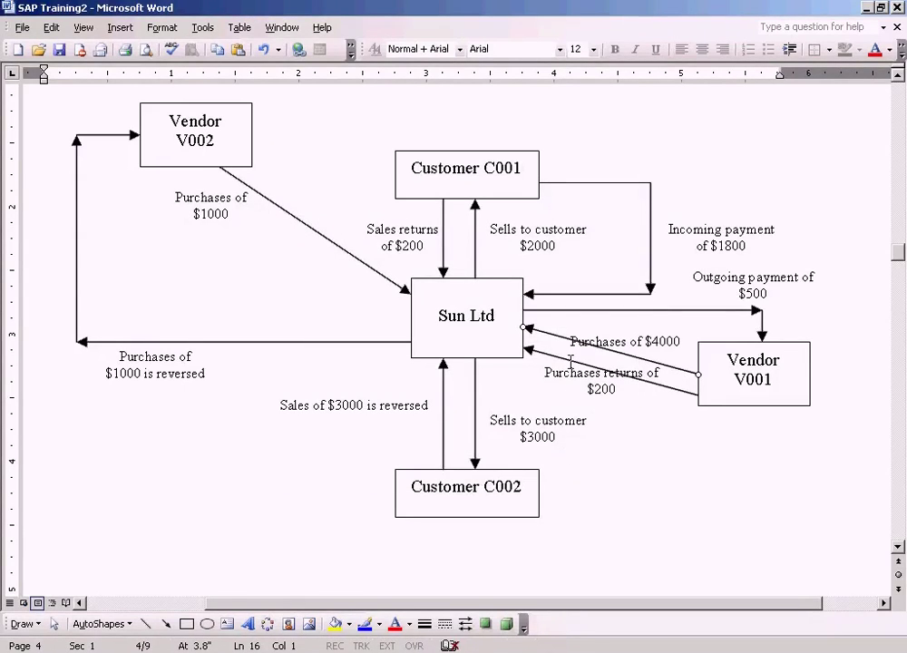
Reverse the "Purchases returns of $200" arrow so its beginning is plain and its end has an arrowhead
{"action": "double_click", "coordinate": [533, 353]}
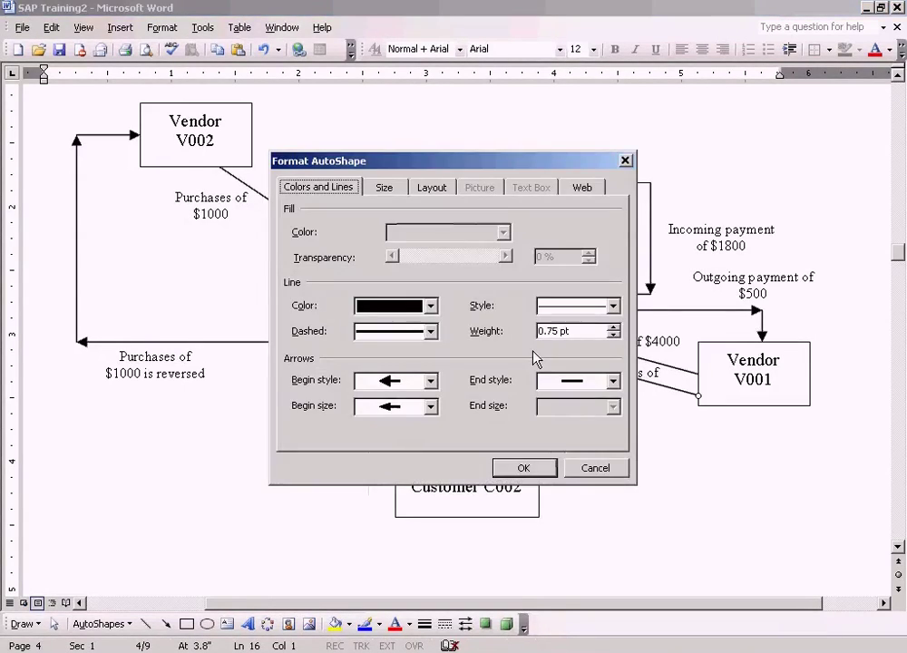
{"action": "left_click", "coordinate": [431, 381]}
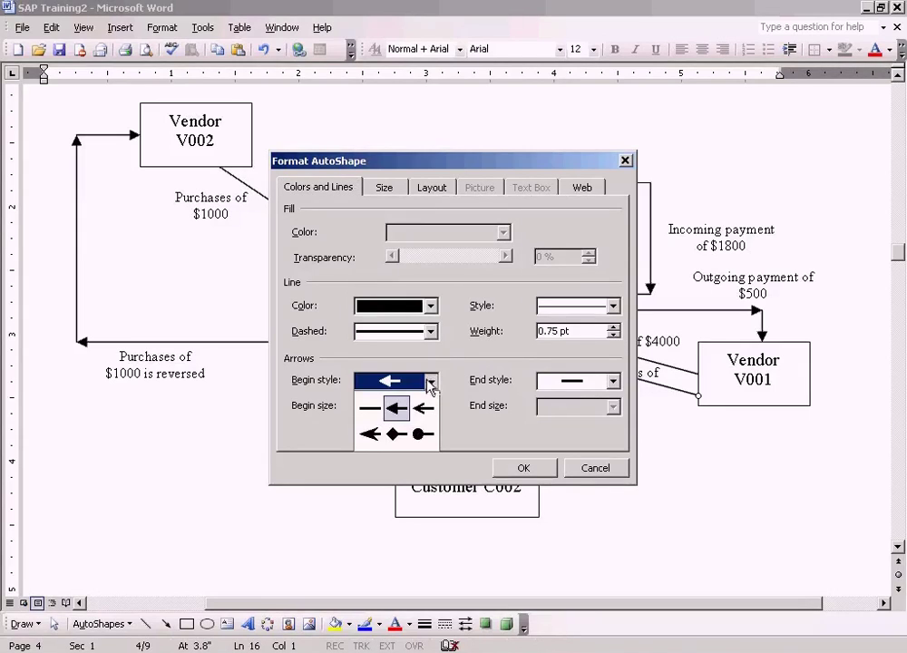
{"action": "left_click", "coordinate": [369, 410]}
{"action": "left_click", "coordinate": [614, 381]}
{"action": "left_click", "coordinate": [577, 408]}
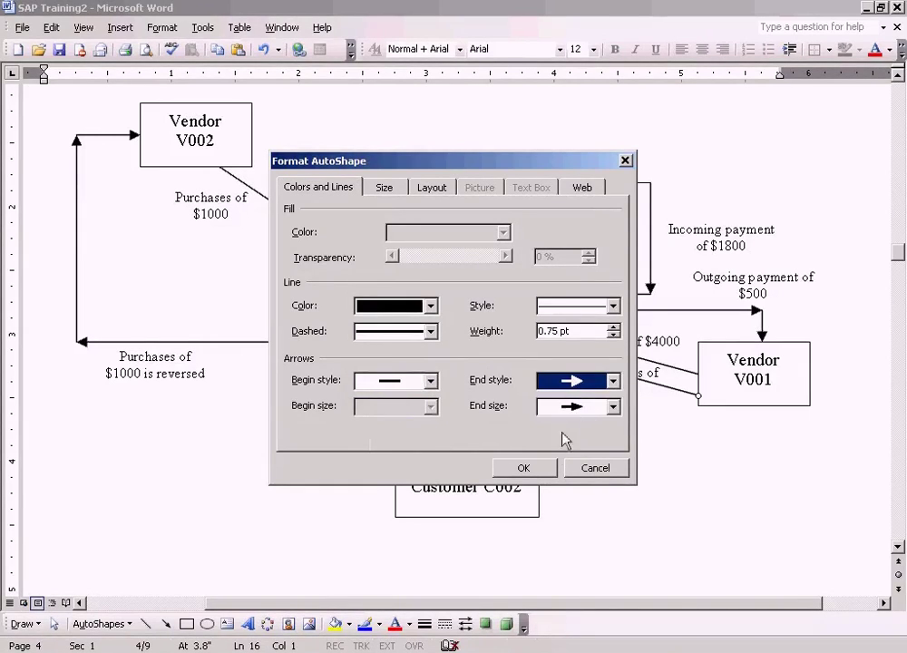
{"action": "left_click", "coordinate": [541, 470]}
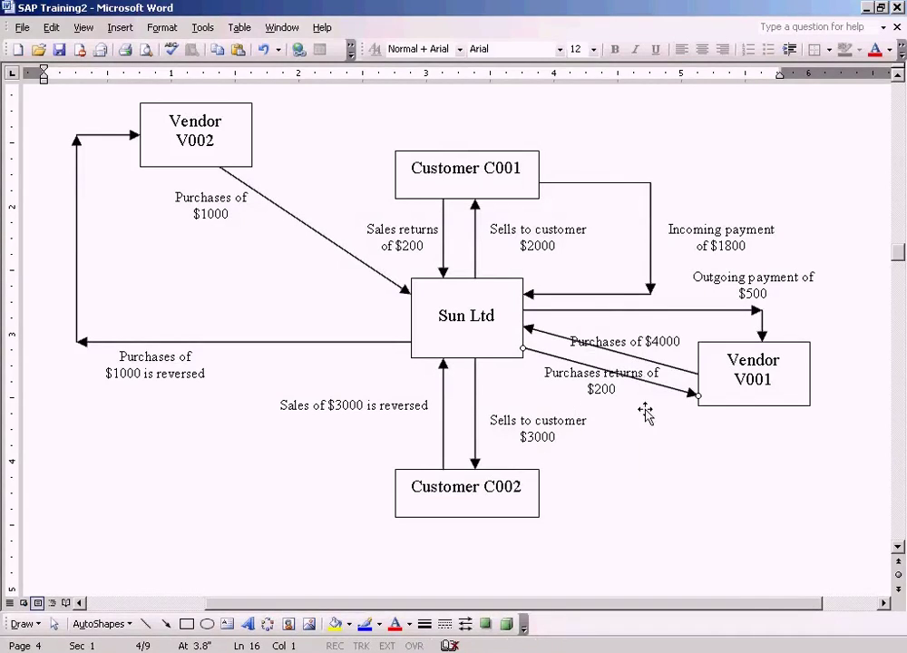
{"action": "left_click", "coordinate": [760, 526]}
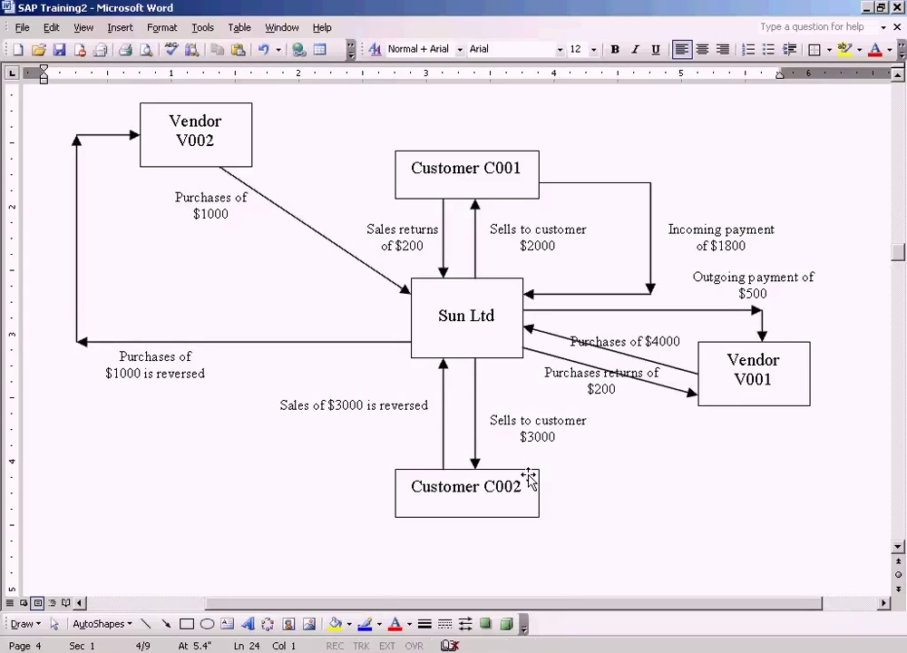
{"action": "left_click", "coordinate": [747, 377]}
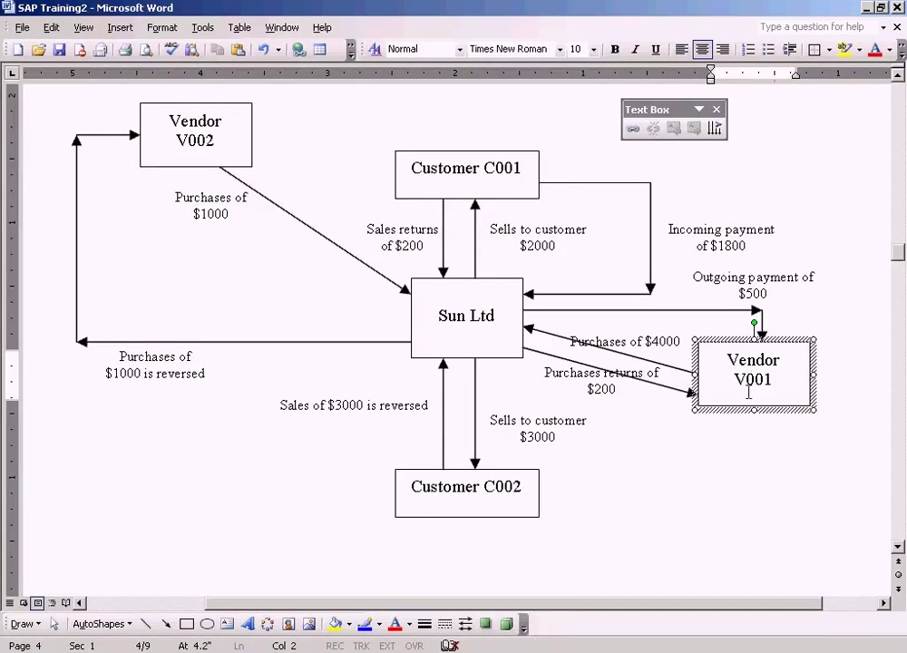
{"action": "left_click", "coordinate": [745, 455]}
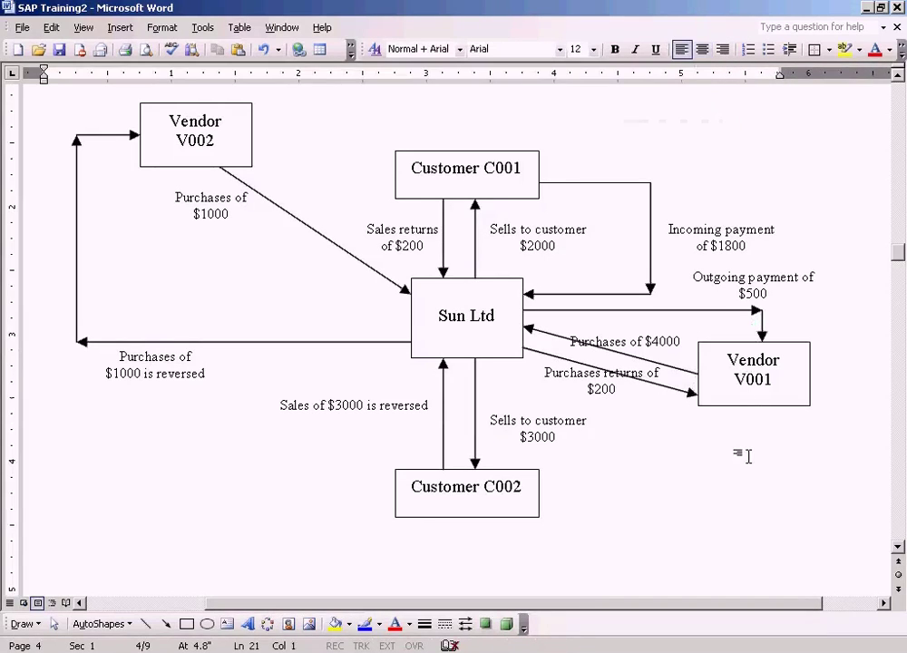
{"action": "left_click", "coordinate": [783, 388]}
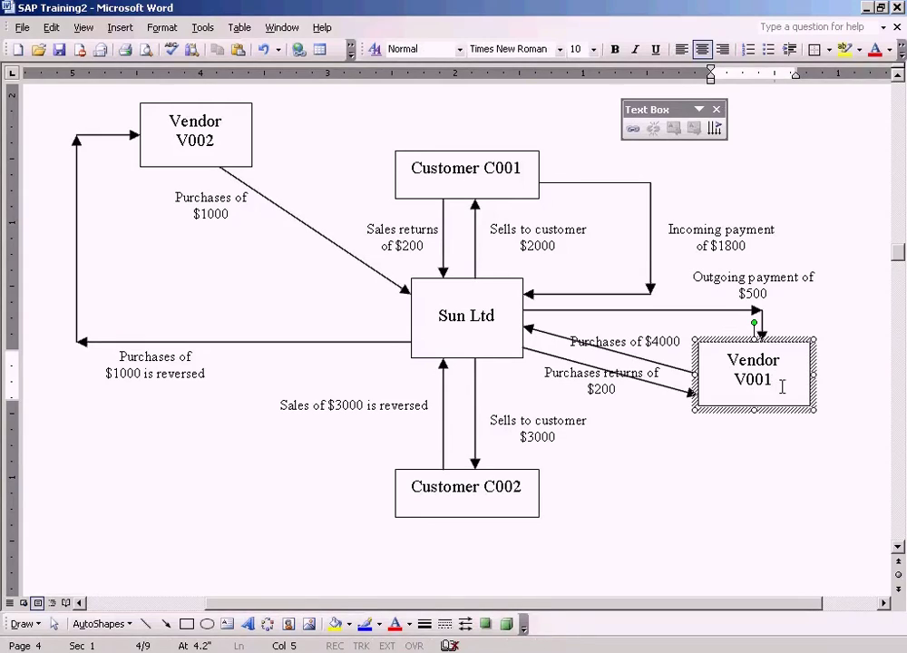
{"action": "left_click", "coordinate": [687, 495]}
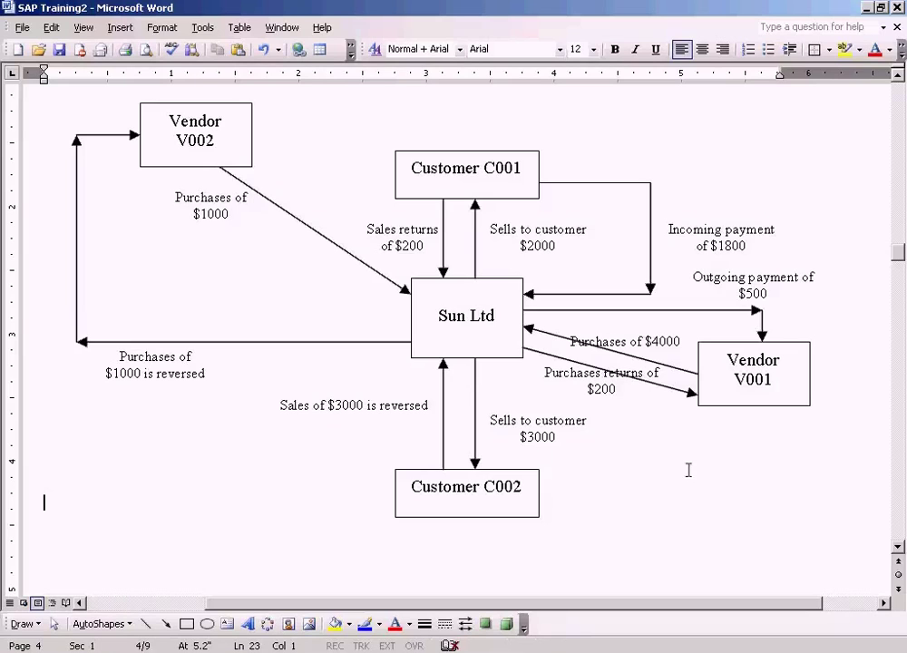
Change the amount in the diagram's purchases label between Sun Ltd and Vendor V001 to $1000
{"action": "left_click", "coordinate": [676, 342]}
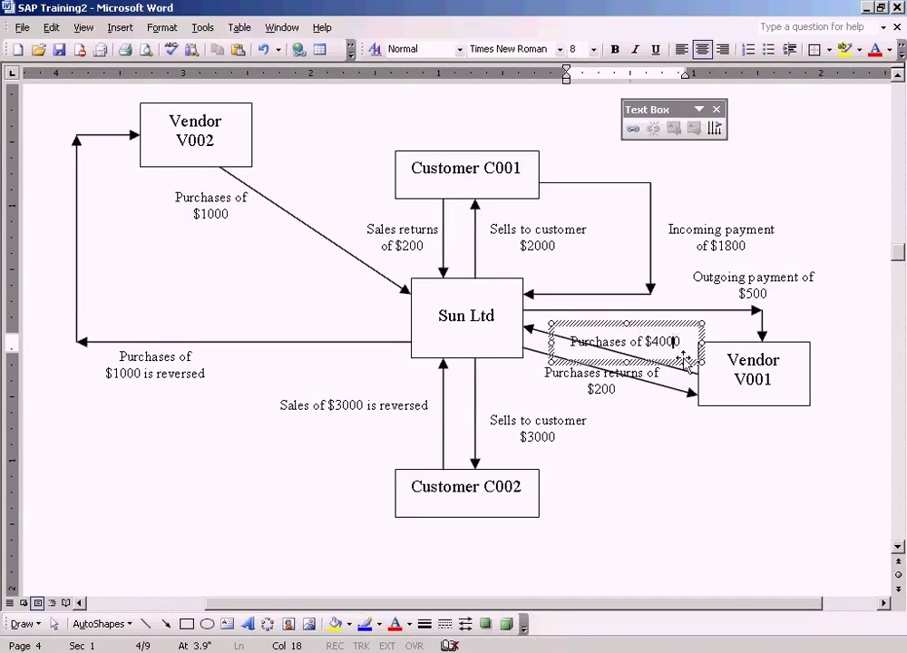
{"action": "key", "text": "Left"}
{"action": "key", "text": "Left"}
{"action": "key", "text": "Delete"}
{"action": "type", "text": "1"}
{"action": "left_click", "coordinate": [728, 490]}
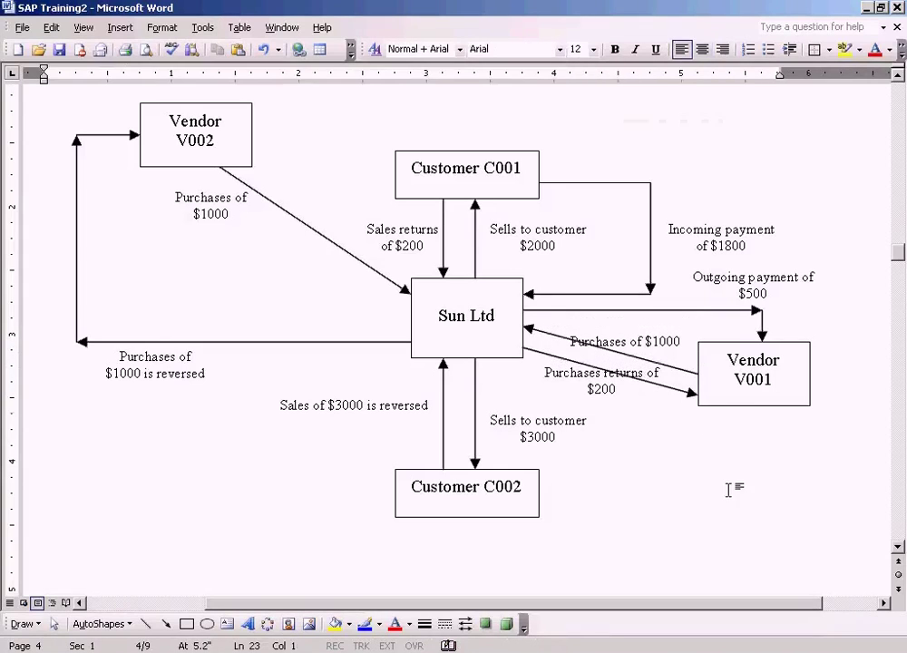
Change the 5-1-2009 purchase from Vendor V001 to $1000 in the Accounts Payable table
{"action": "left_click", "coordinate": [904, 524]}
{"action": "left_click", "coordinate": [904, 524]}
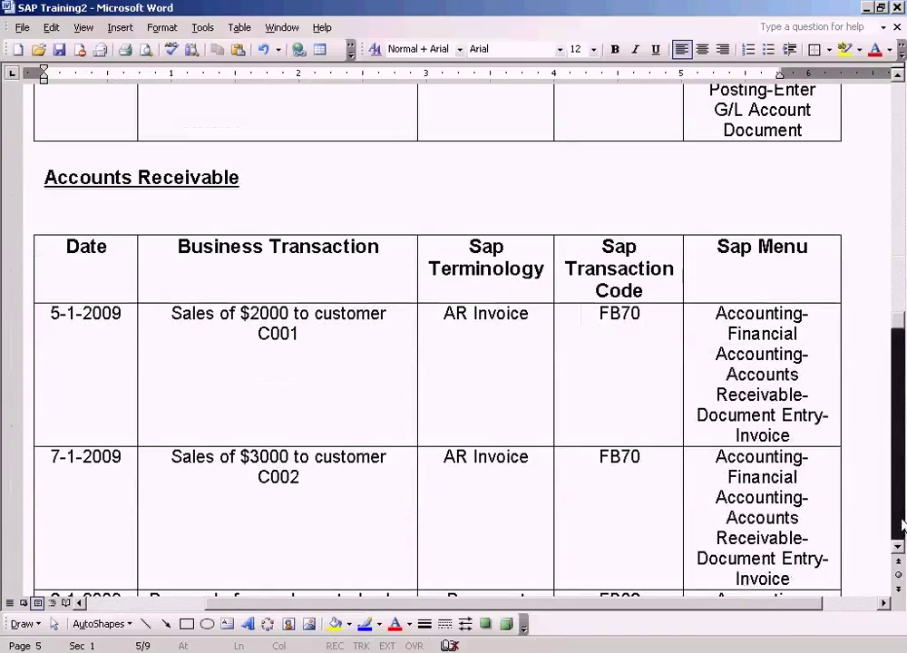
{"action": "left_click", "coordinate": [904, 525]}
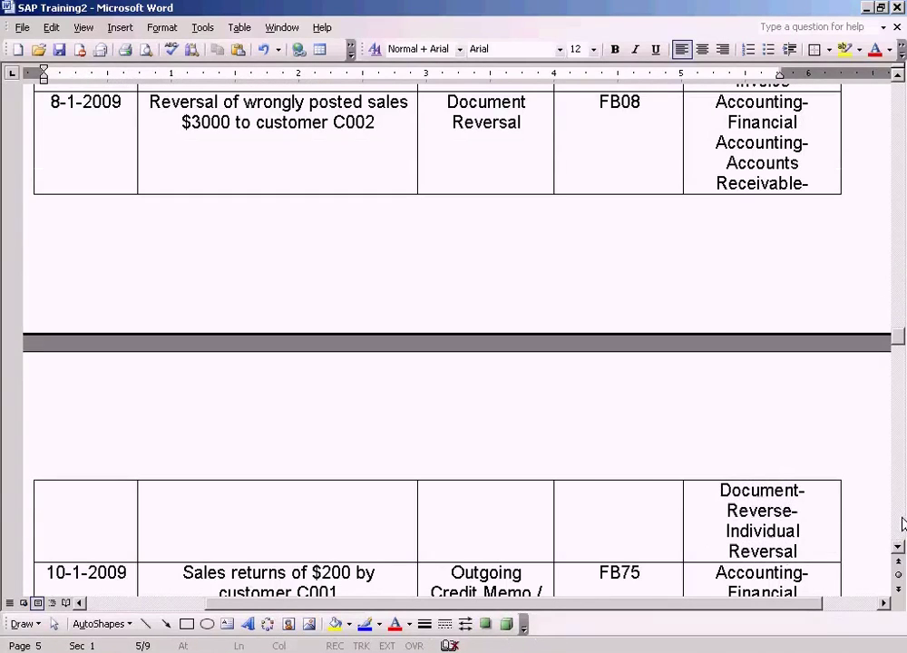
{"action": "left_click", "coordinate": [903, 524]}
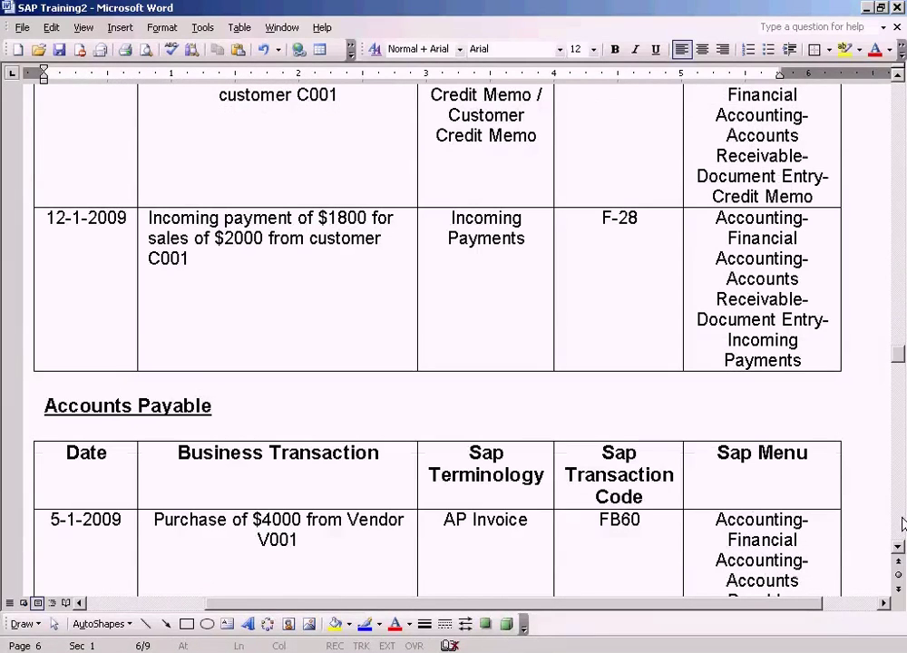
{"action": "scroll", "coordinate": [904, 525], "scroll_direction": "down", "scroll_amount": 3}
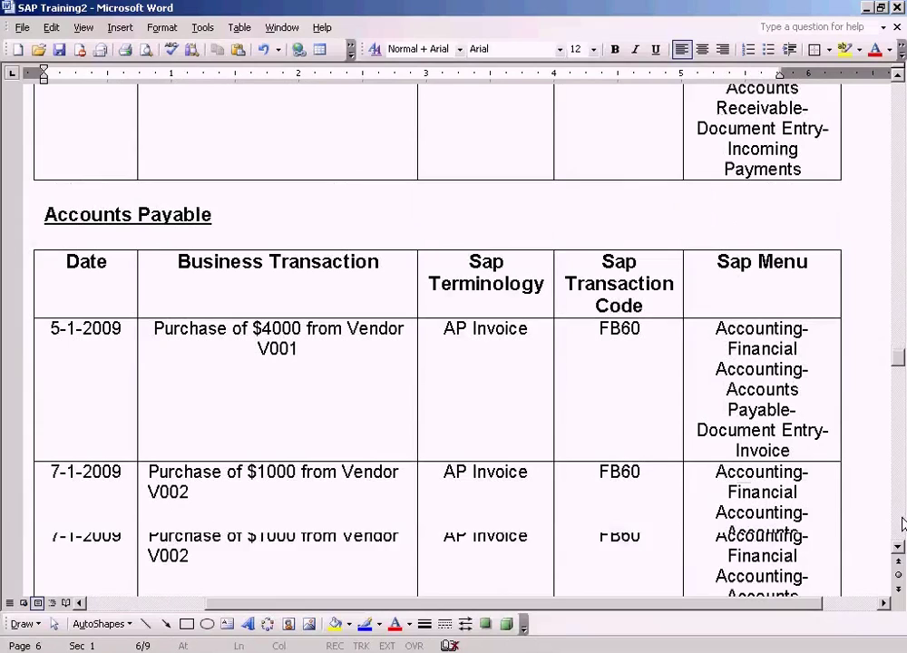
{"action": "left_click", "coordinate": [266, 331]}
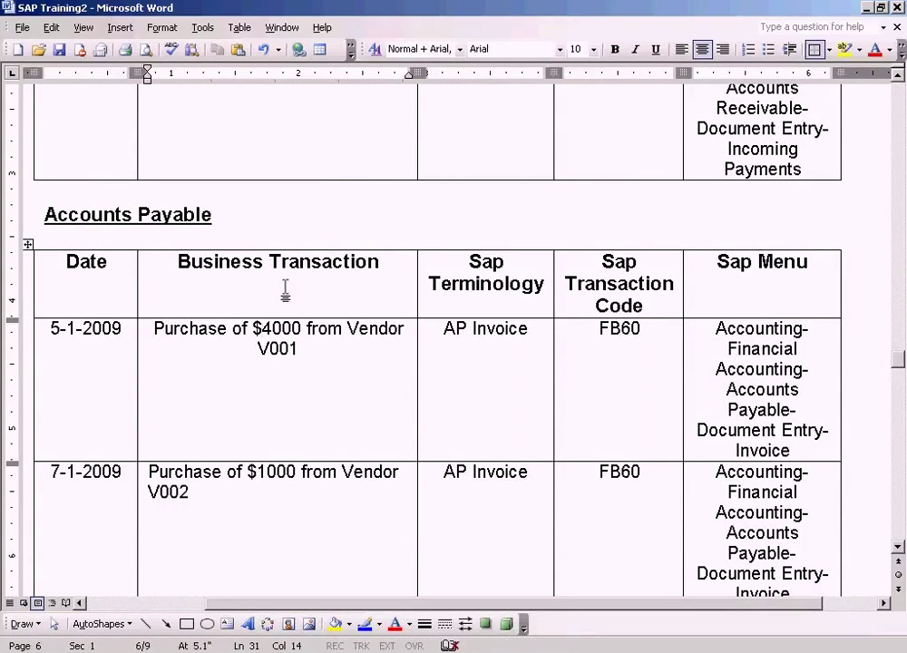
{"action": "key", "text": "Delete"}
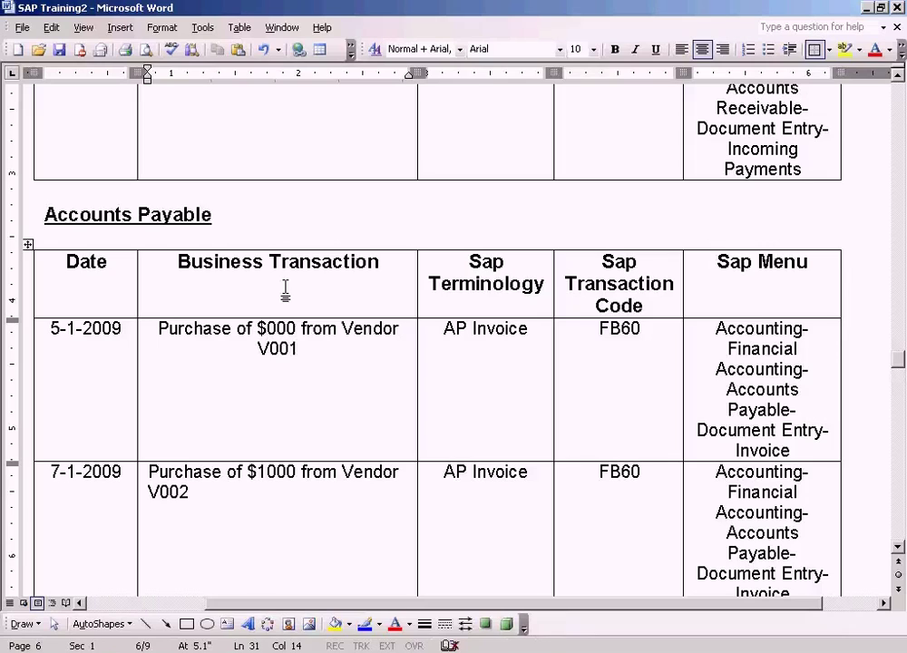
{"action": "type", "text": "1"}
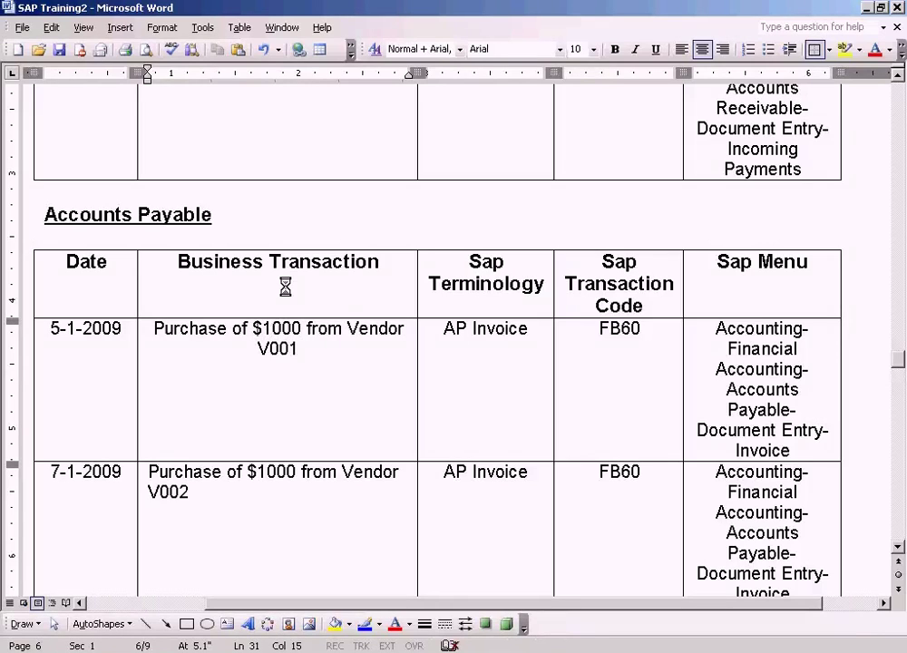
Change the 5-1-2009 purchase from Vendor V001 to $500 in the Accounts Payable table
{"action": "key", "text": "Down"}
{"action": "key", "text": "Down"}
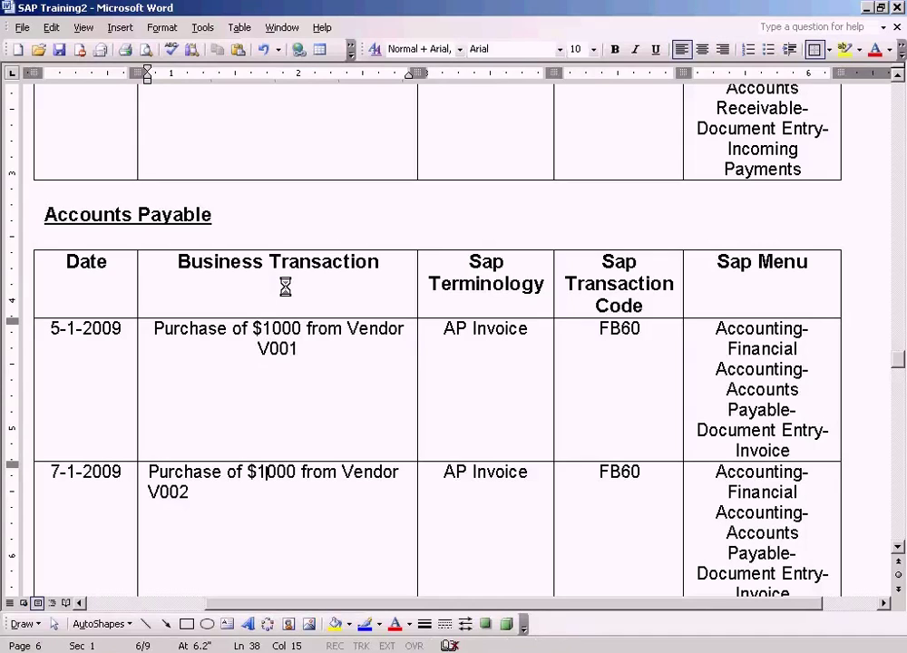
{"action": "key", "text": "Up"}
{"action": "key", "text": "Up"}
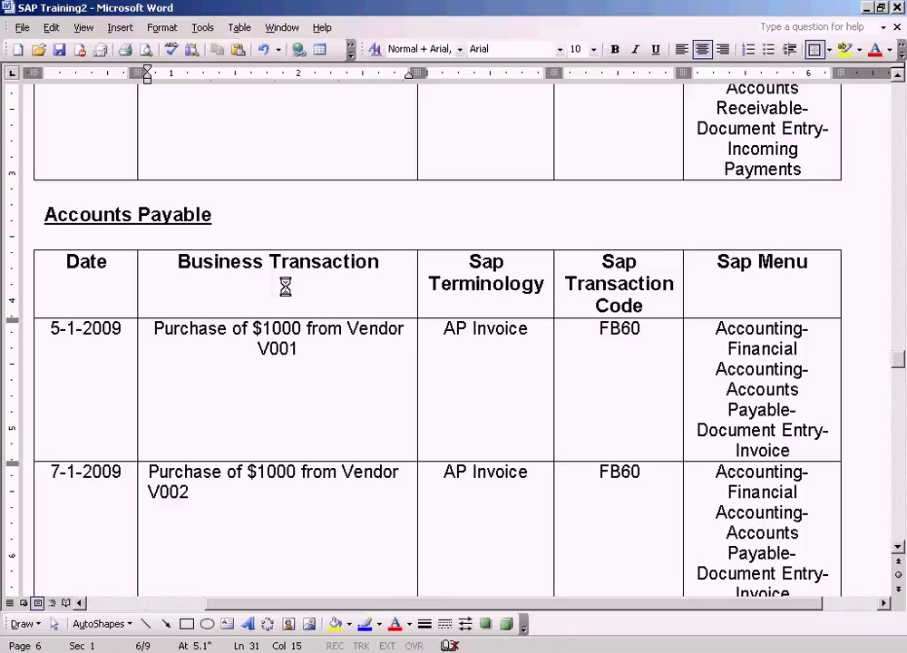
{"action": "key", "text": "BackSpace"}
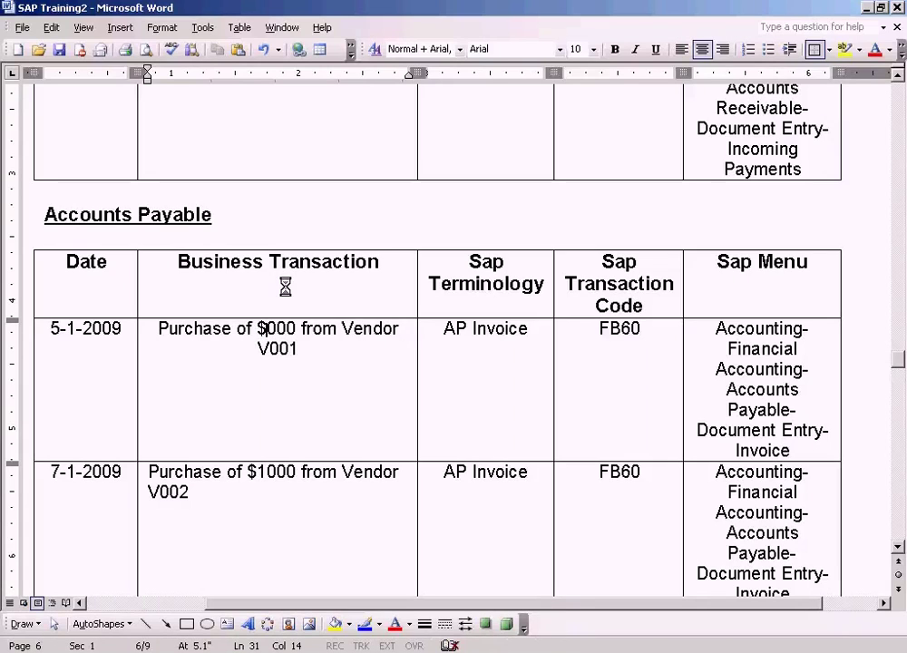
{"action": "key", "text": "Delete"}
{"action": "type", "text": "5"}
{"action": "left_click", "coordinate": [276, 473]}
Set the amount in the Business Data Flow diagram's purchases label between Sun Ltd and Vendor V001 to $500
{"action": "scroll", "coordinate": [904, 132], "scroll_direction": "up", "scroll_amount": 20}
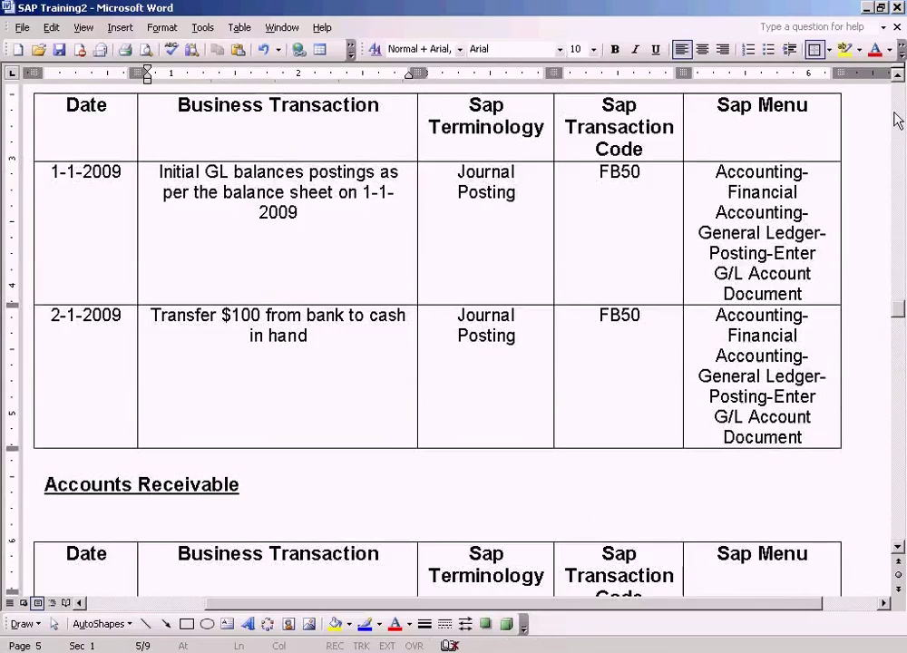
{"action": "scroll", "coordinate": [896, 120], "scroll_direction": "up", "scroll_amount": 4}
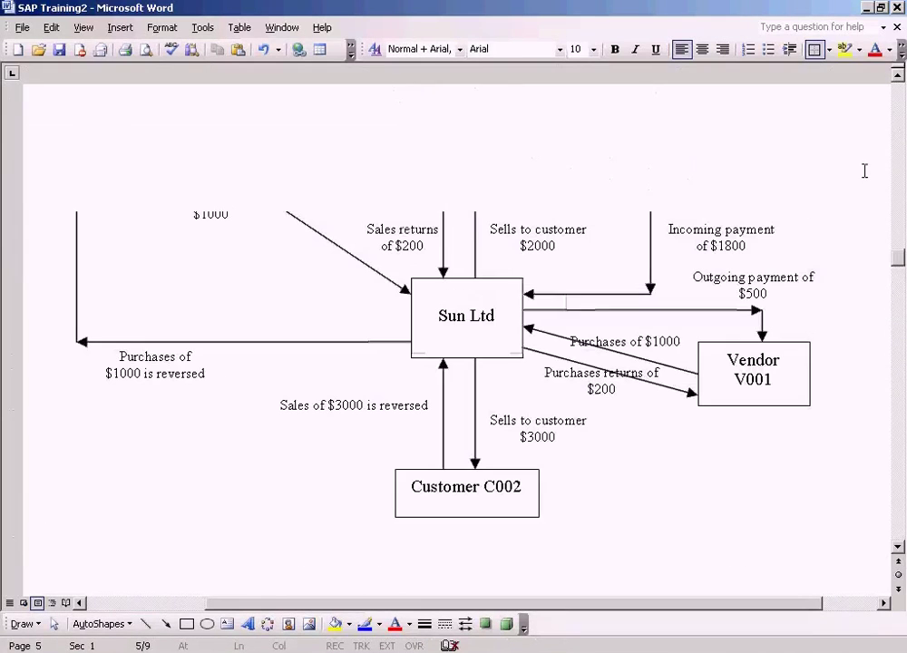
{"action": "left_click", "coordinate": [674, 336]}
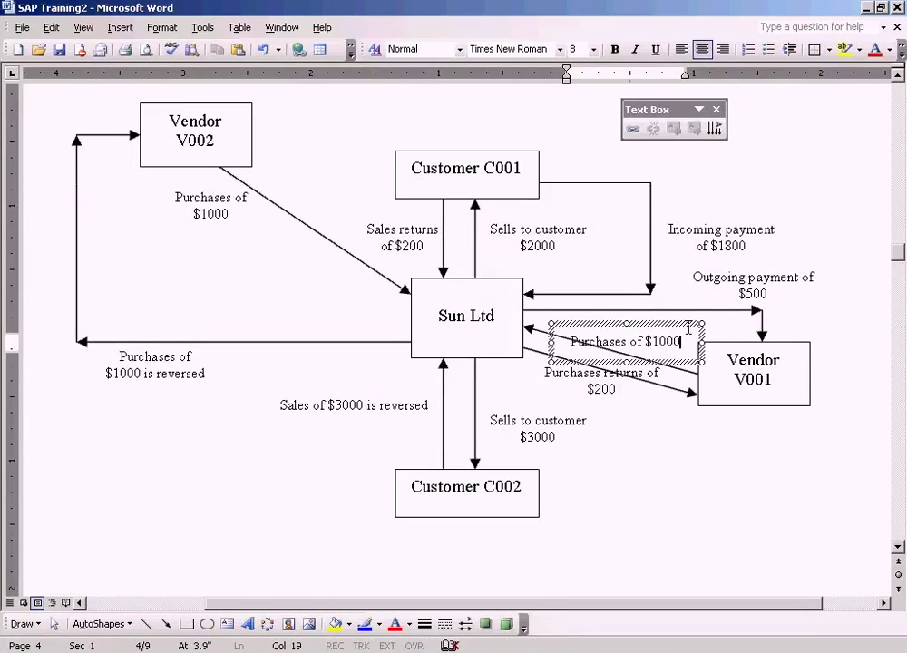
{"action": "key", "text": "BackSpace"}
{"action": "key", "text": "BackSpace"}
{"action": "key", "text": "BackSpace"}
{"action": "key", "text": "BackSpace"}
{"action": "type", "text": "500"}
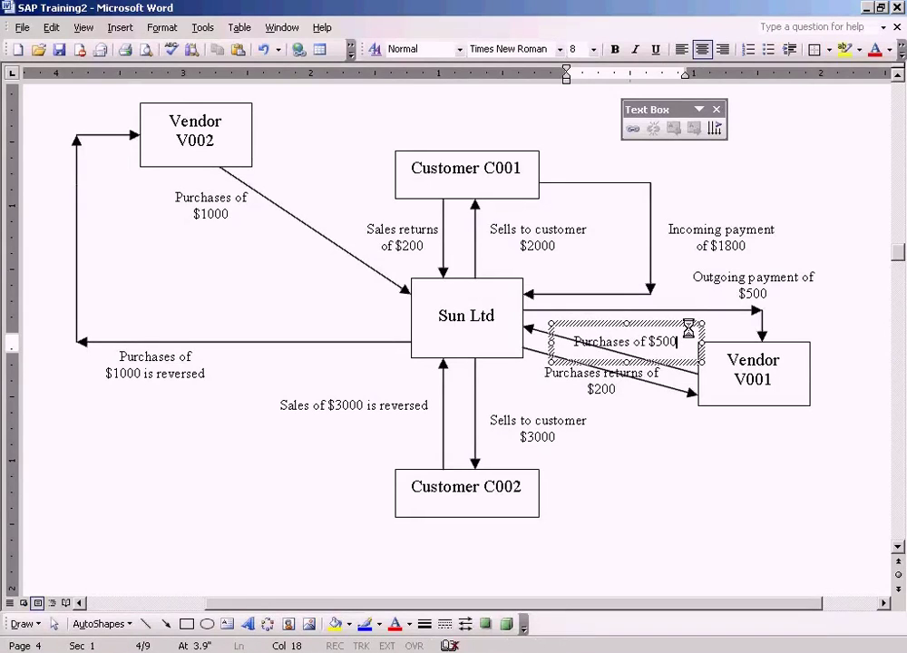
{"action": "left_click", "coordinate": [676, 469]}
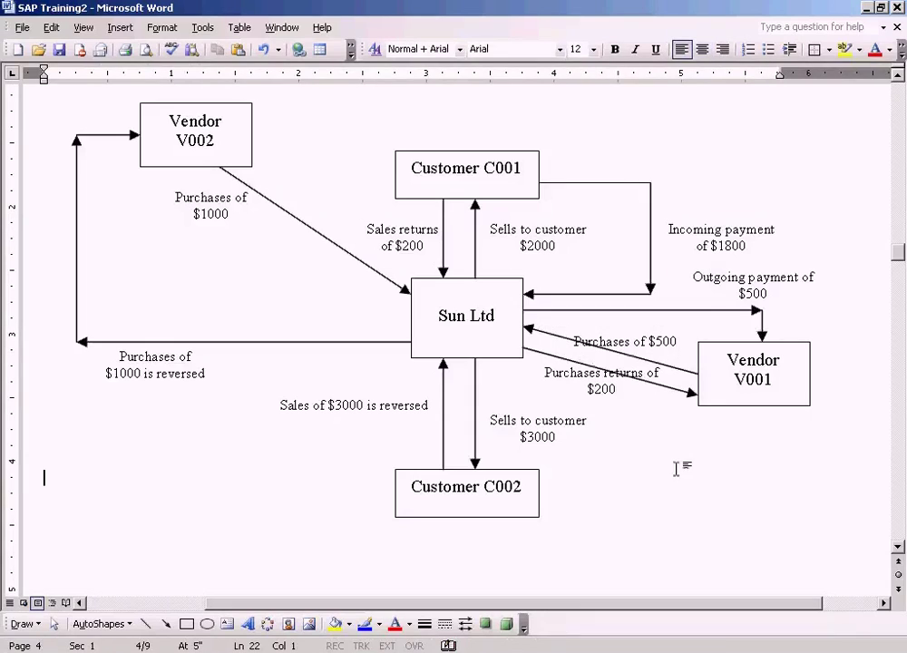
{"action": "left_click", "coordinate": [665, 344]}
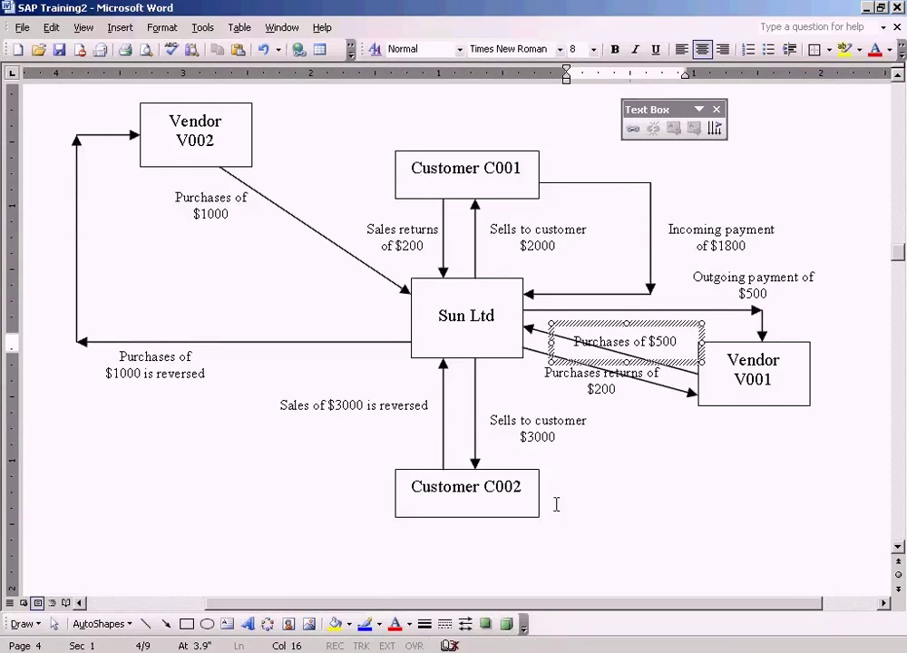
Switch to SAP Easy Access and open the vendor Invoice transaction under Financial Accounting, Accounts Payable, Document Entry
{"action": "left_click", "coordinate": [298, 649]}
{"action": "left_click", "coordinate": [296, 629]}
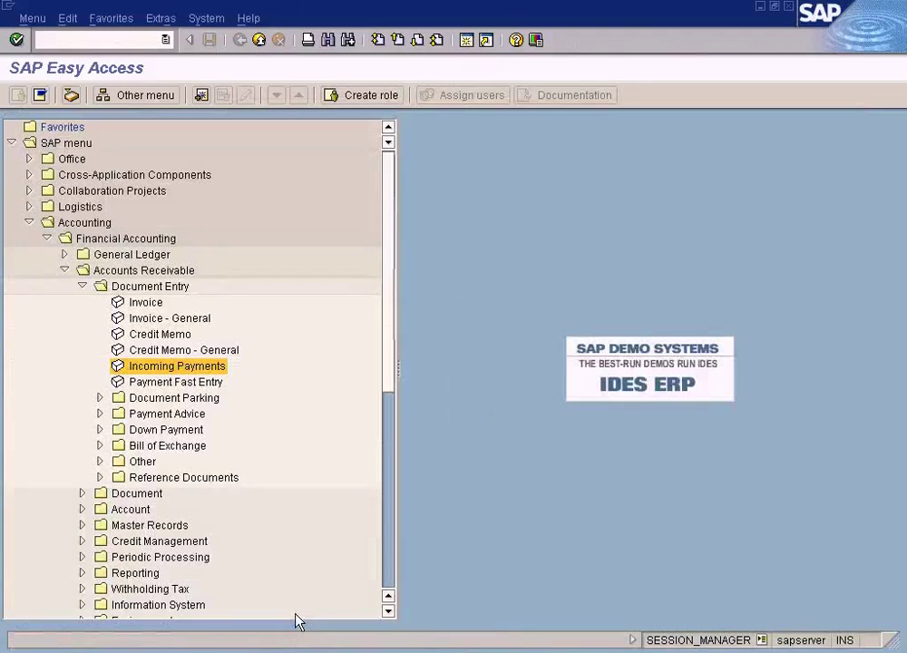
{"action": "left_click", "coordinate": [46, 240]}
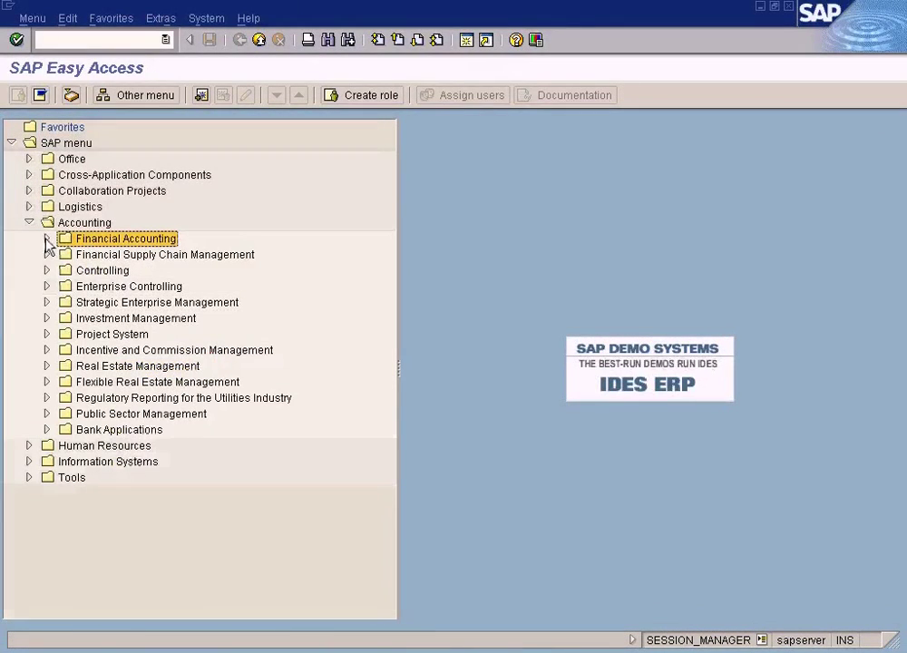
{"action": "left_click", "coordinate": [46, 240]}
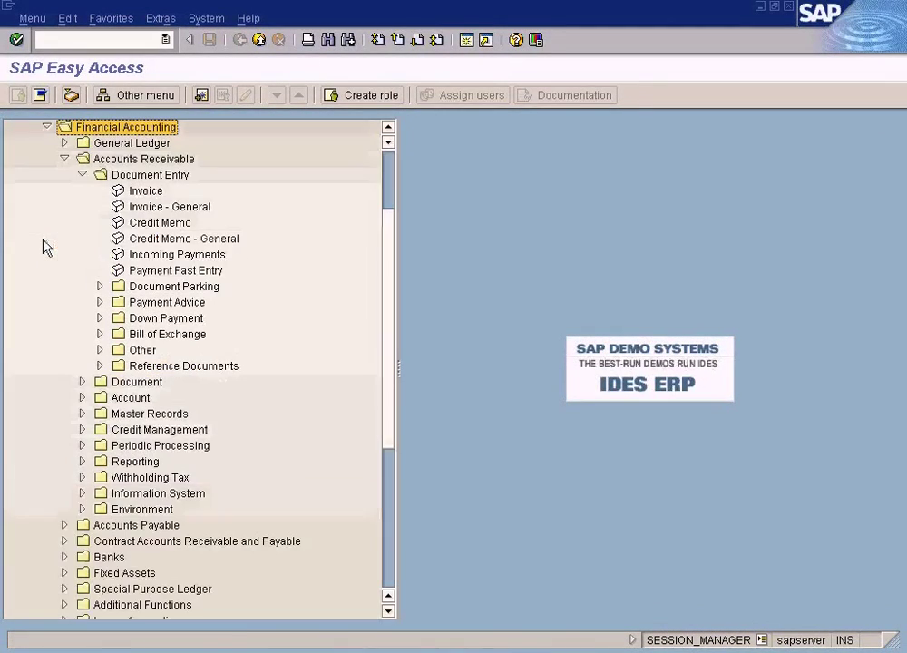
{"action": "left_click", "coordinate": [64, 160]}
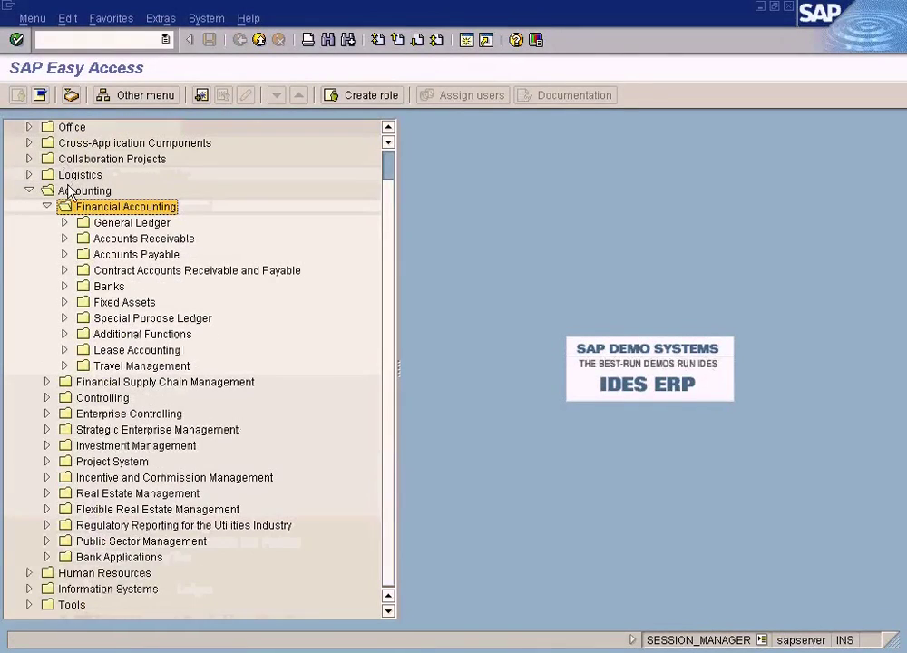
{"action": "left_click", "coordinate": [64, 255]}
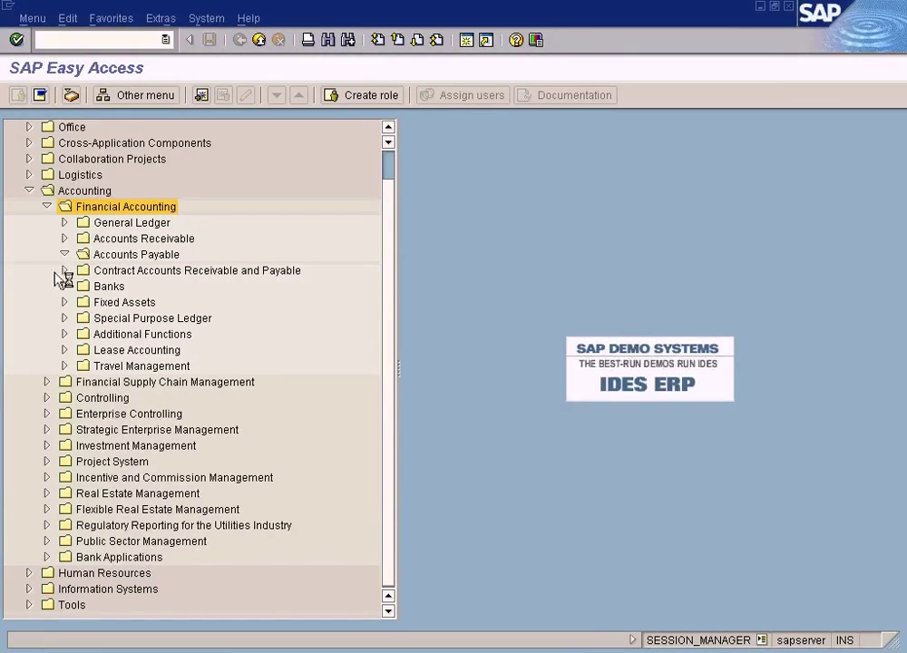
{"action": "left_click", "coordinate": [81, 270]}
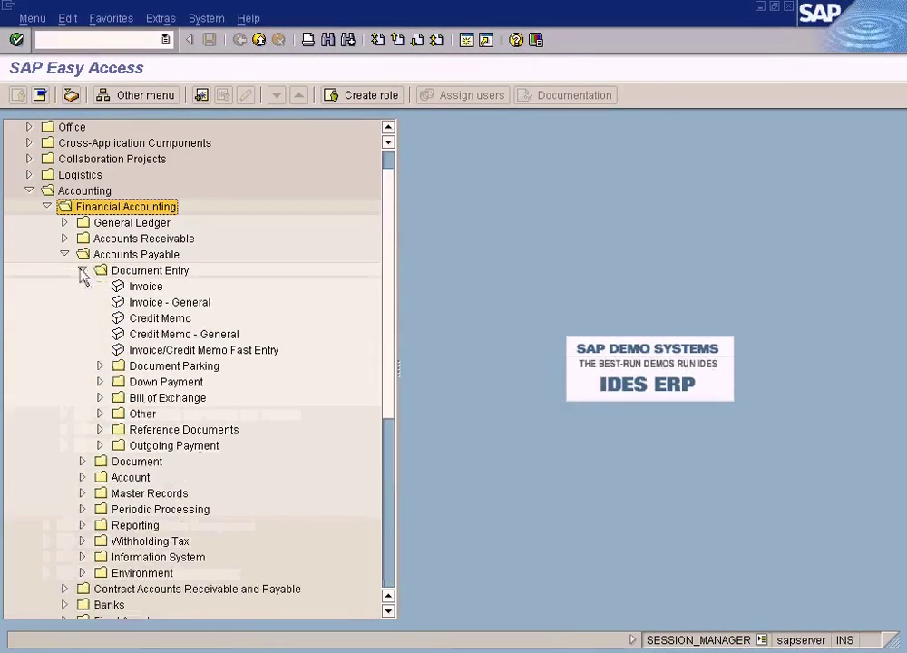
{"action": "left_click", "coordinate": [142, 288]}
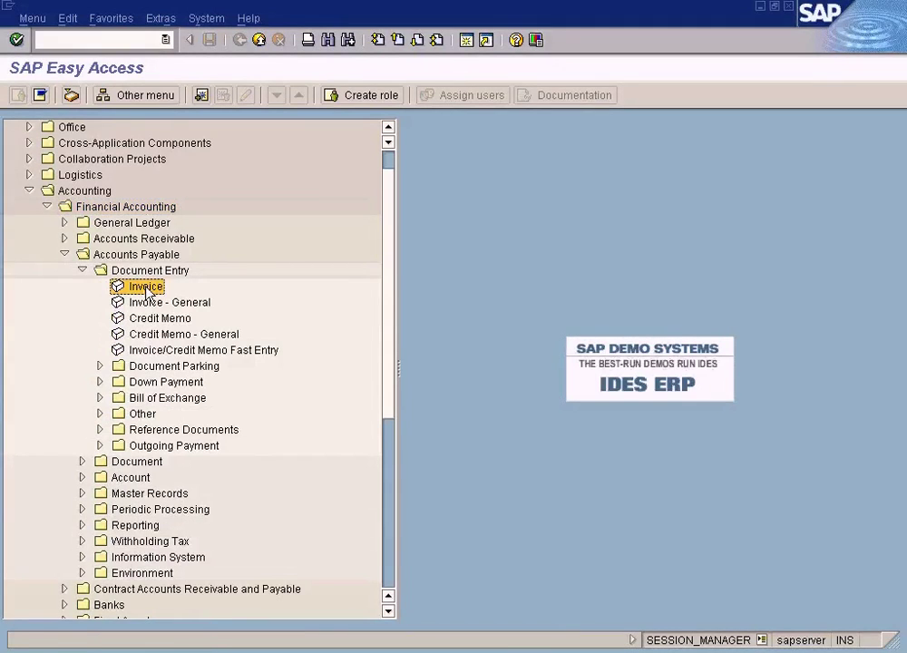
{"action": "double_click", "coordinate": [142, 288]}
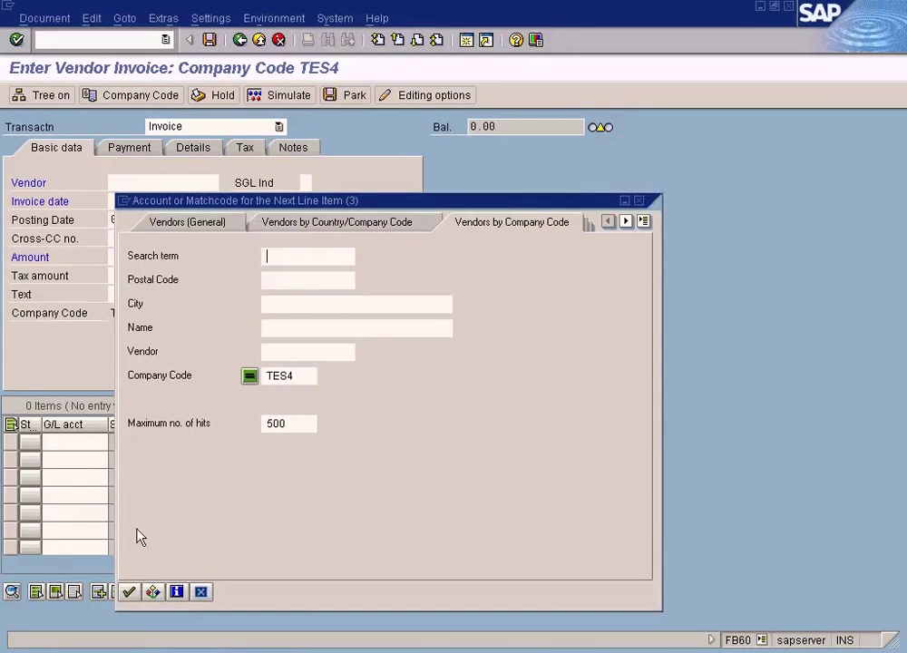
{"action": "left_click", "coordinate": [128, 593]}
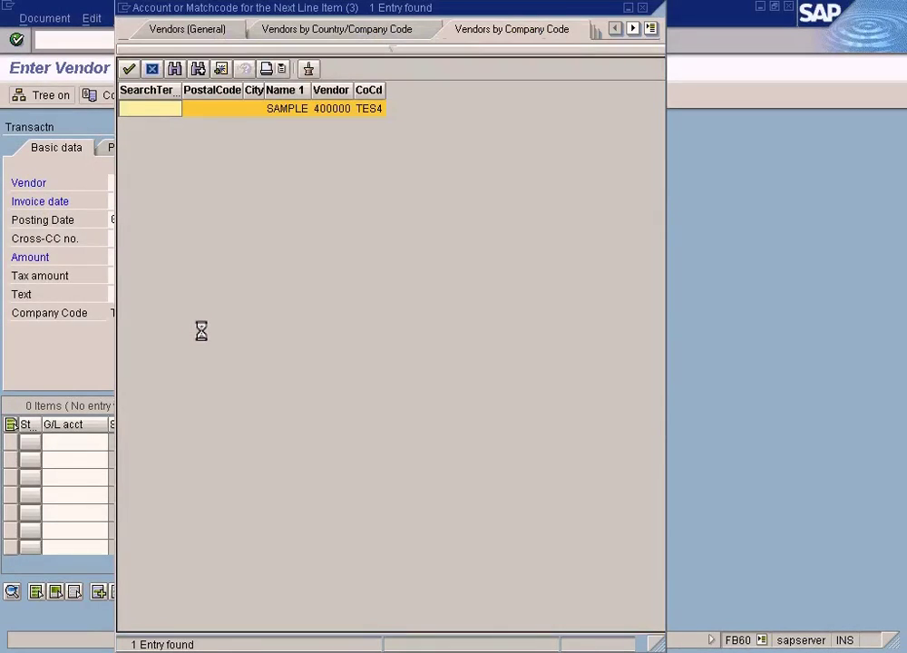
{"action": "left_click", "coordinate": [643, 9]}
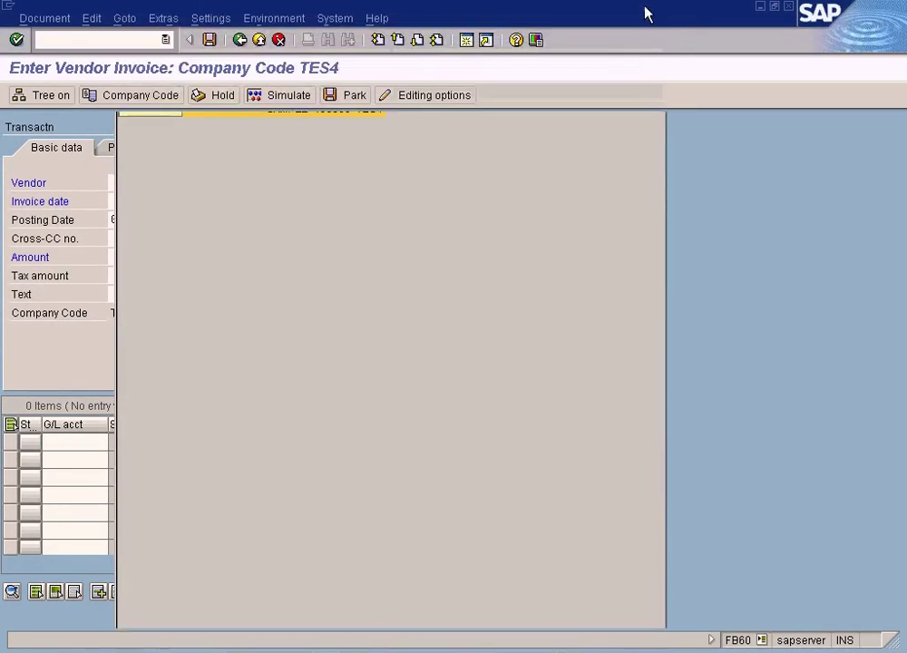
{"action": "left_click", "coordinate": [142, 18]}
{"action": "left_click", "coordinate": [599, 263]}
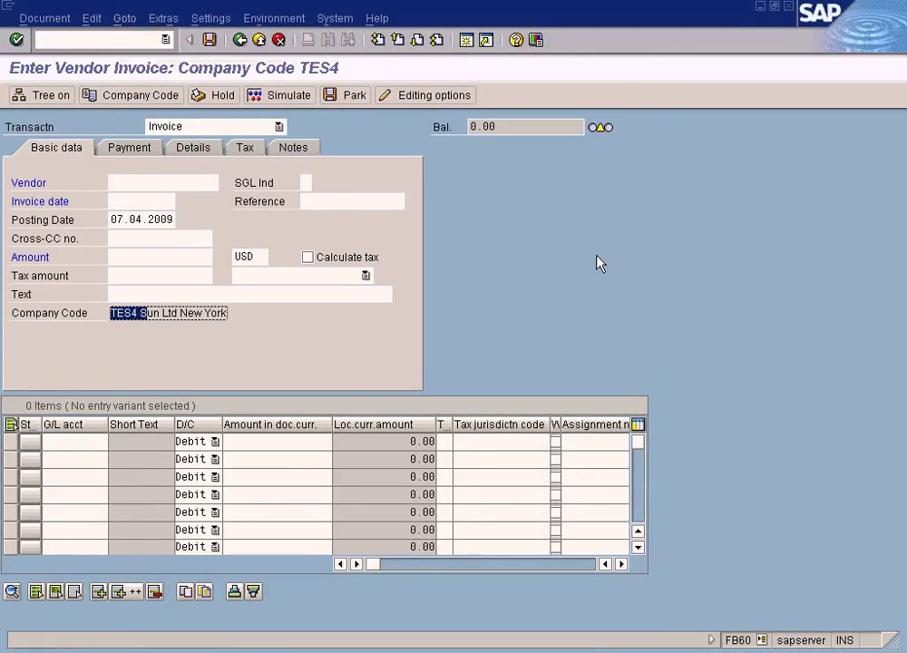
Change the vendor invoice's company code to SUN
{"action": "left_click", "coordinate": [164, 96]}
{"action": "key", "text": "Delete"}
{"action": "key", "text": "Delete"}
{"action": "key", "text": "Delete"}
{"action": "key", "text": "Delete"}
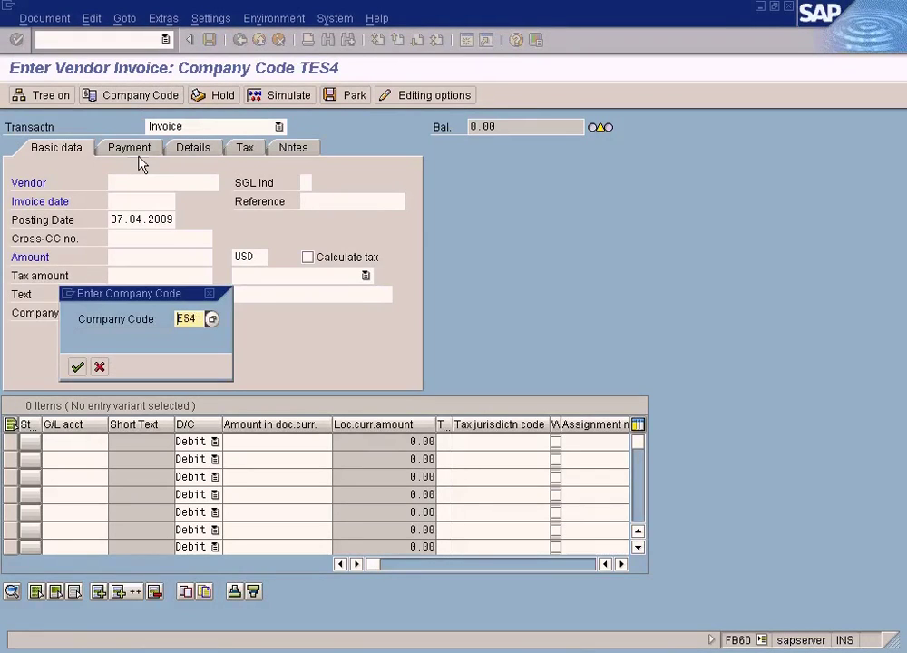
{"action": "type", "text": "sun"}
{"action": "key", "text": "Return"}
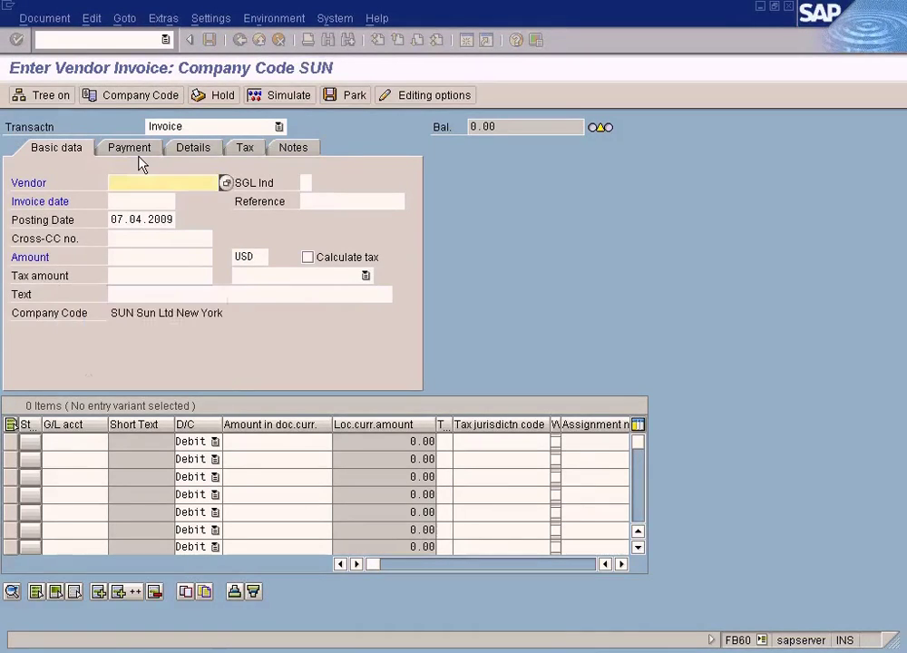
Look up the vendors of company code SUN, choose VENDOR A for the invoice and enter an amount of 500
{"action": "left_click", "coordinate": [225, 184]}
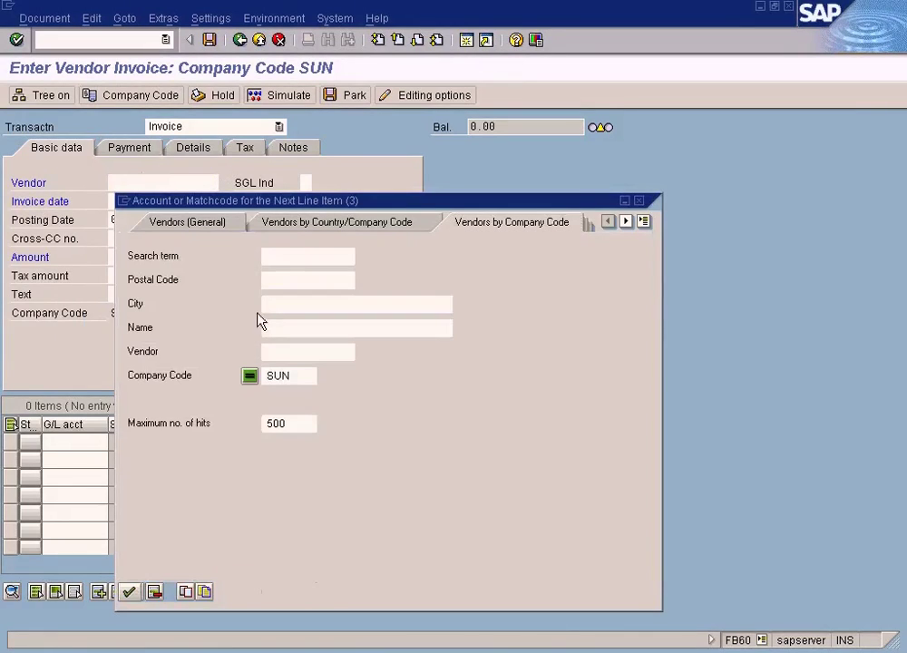
{"action": "left_click", "coordinate": [127, 593]}
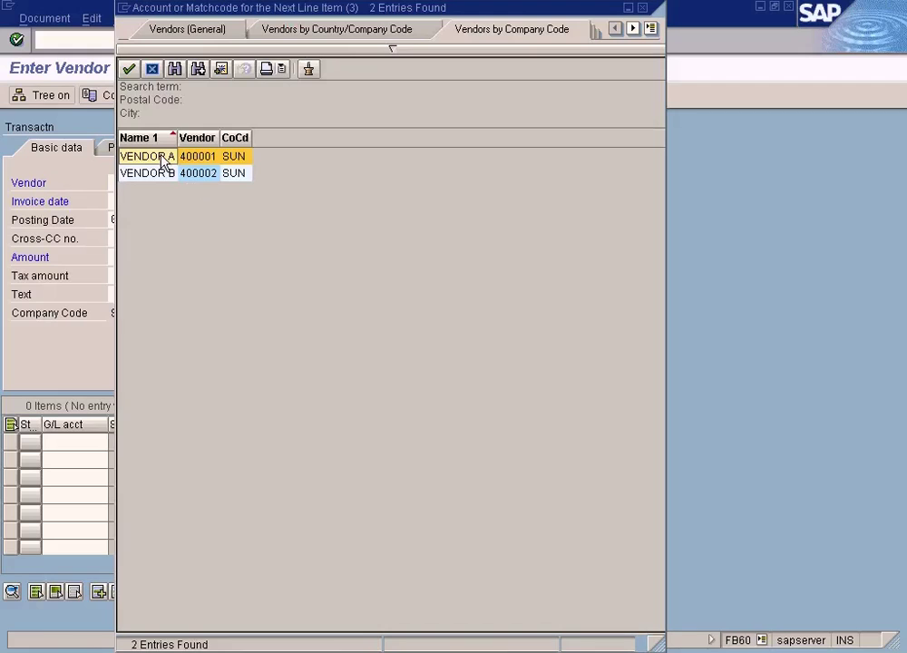
{"action": "double_click", "coordinate": [162, 161]}
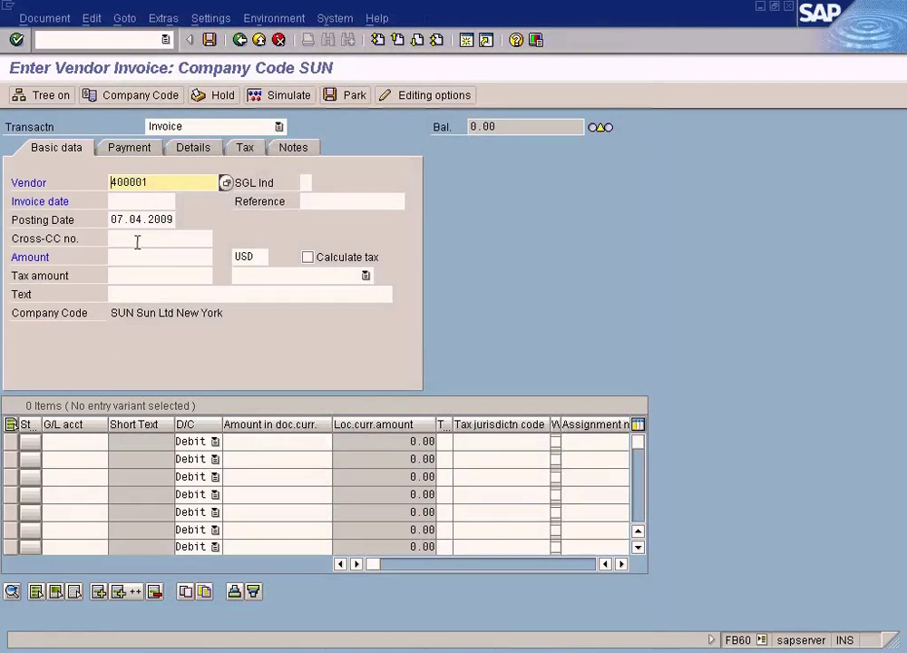
{"action": "left_click", "coordinate": [126, 258]}
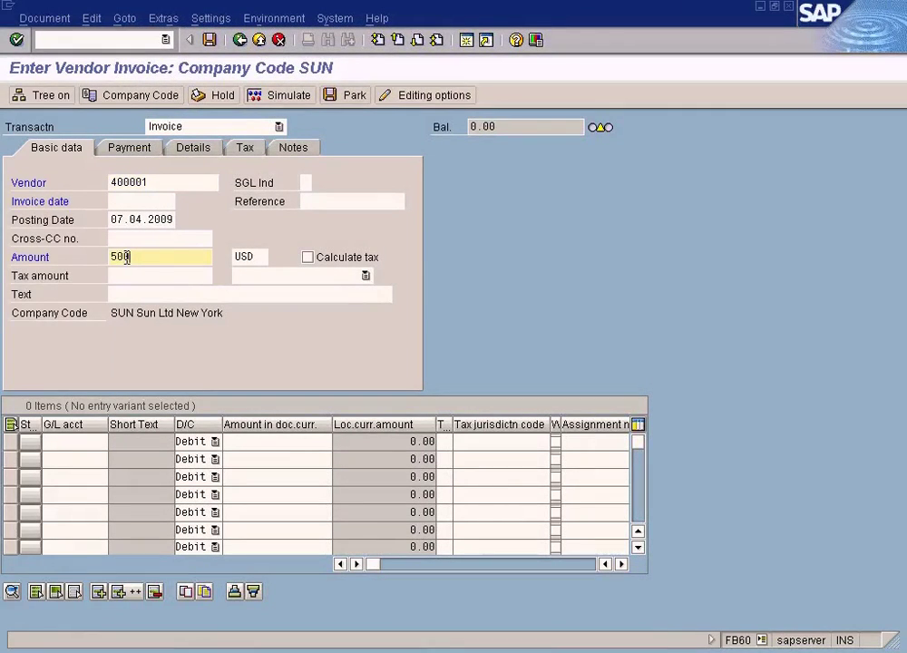
Review the G/L accounts in chart of accounts SUN for the first invoice line and close the list without choosing one
{"action": "left_click", "coordinate": [72, 444]}
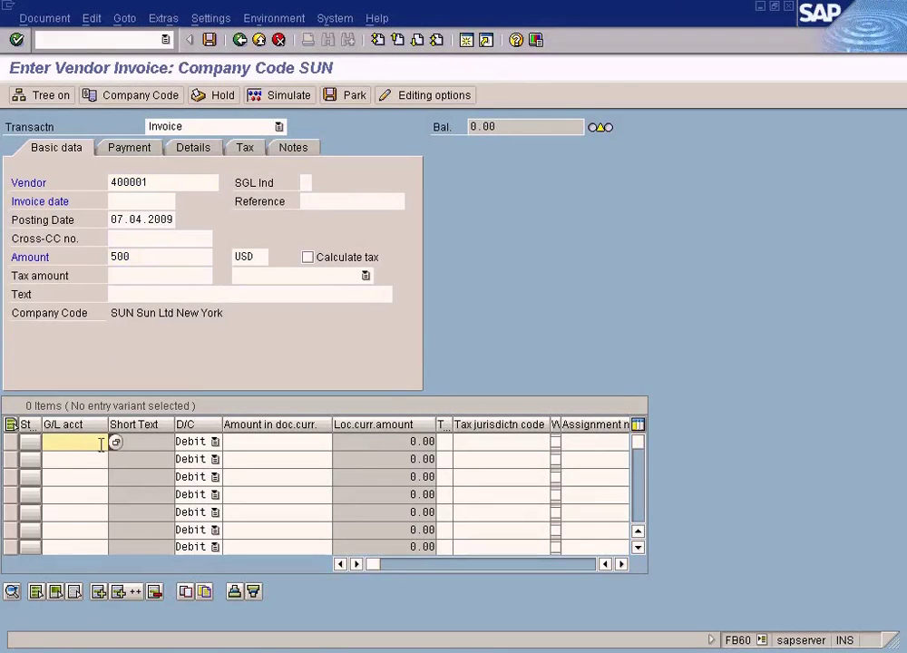
{"action": "left_click", "coordinate": [116, 443]}
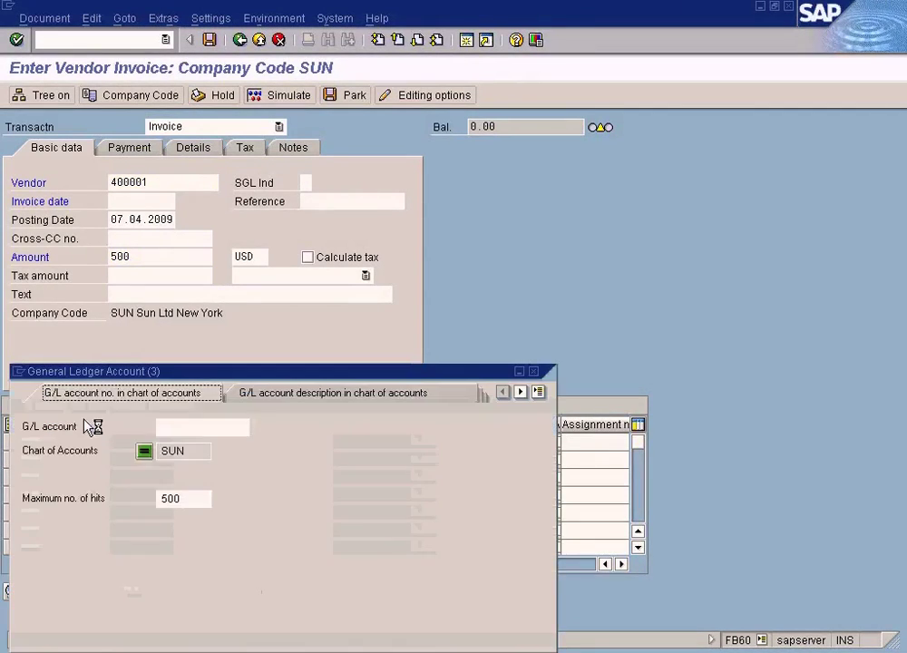
{"action": "left_click", "coordinate": [24, 633]}
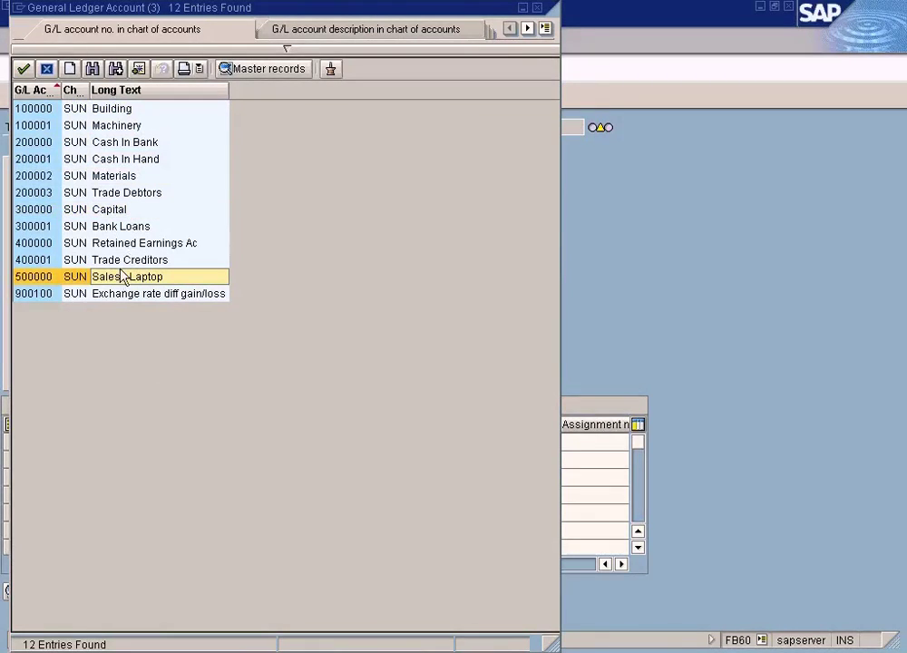
{"action": "left_click_drag", "start_coordinate": [217, 10], "coordinate": [453, 49]}
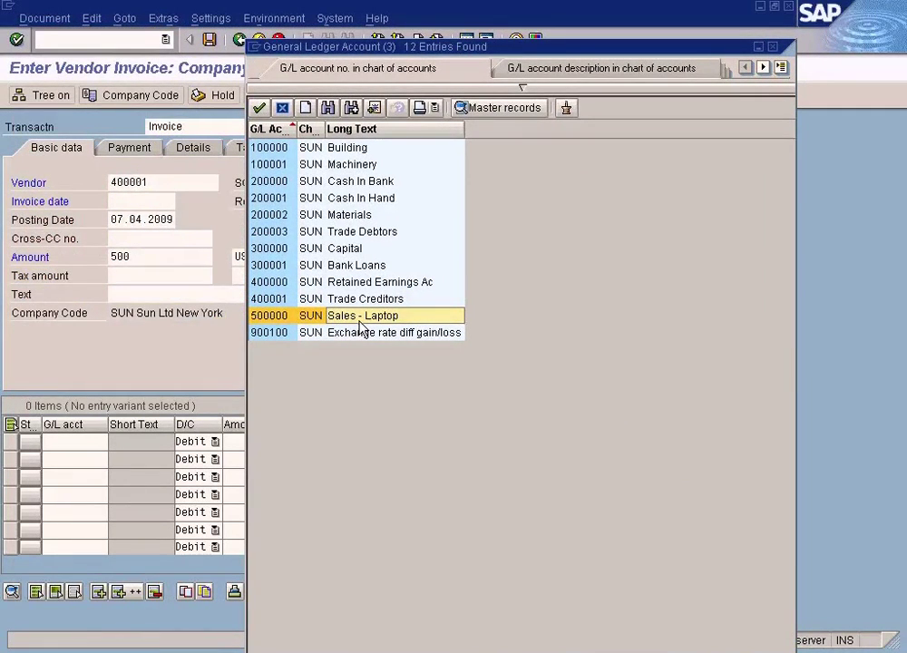
{"action": "left_click", "coordinate": [772, 47]}
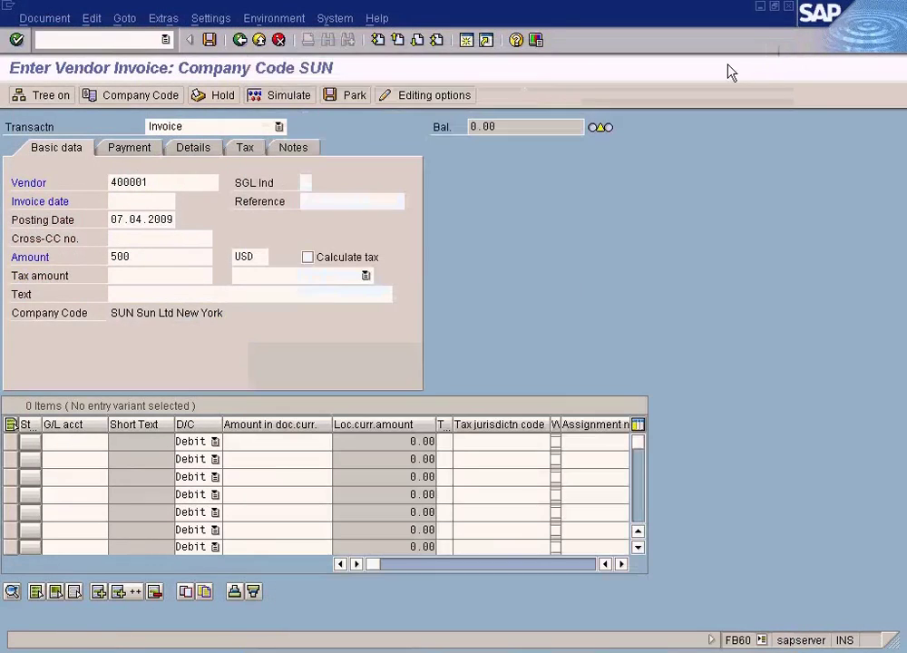
Switch to the G/L Account Groups overview and examine the account number range of chart SUN's Cost Of Sales group
{"action": "left_click", "coordinate": [349, 652]}
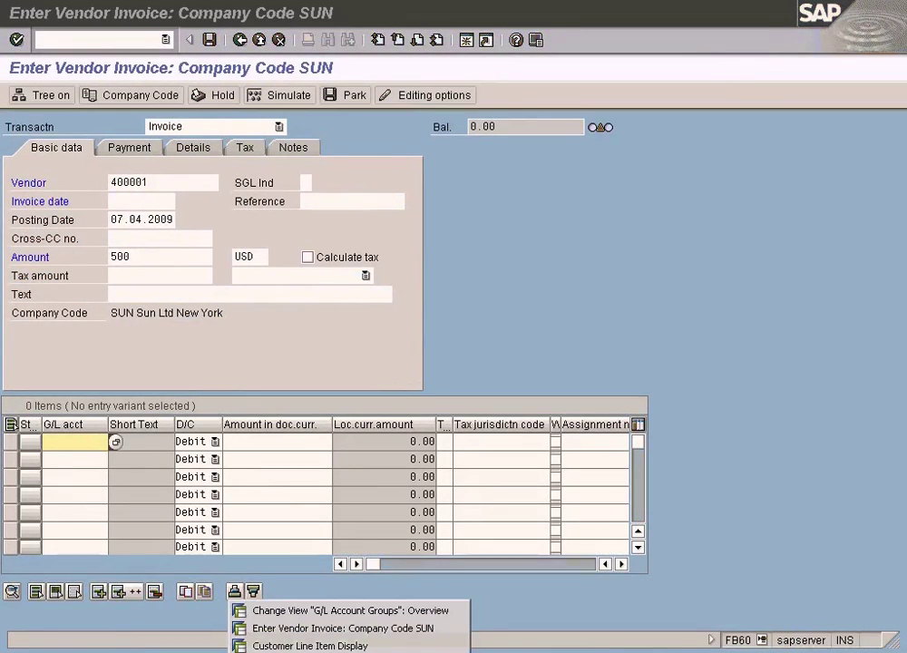
{"action": "left_click", "coordinate": [272, 611]}
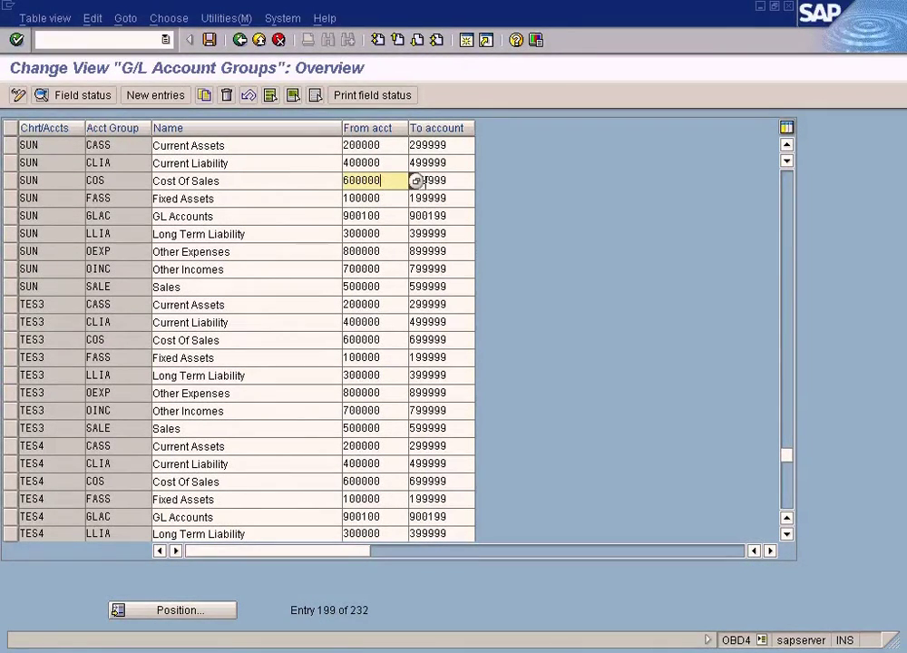
{"action": "key", "text": "shift+Home"}
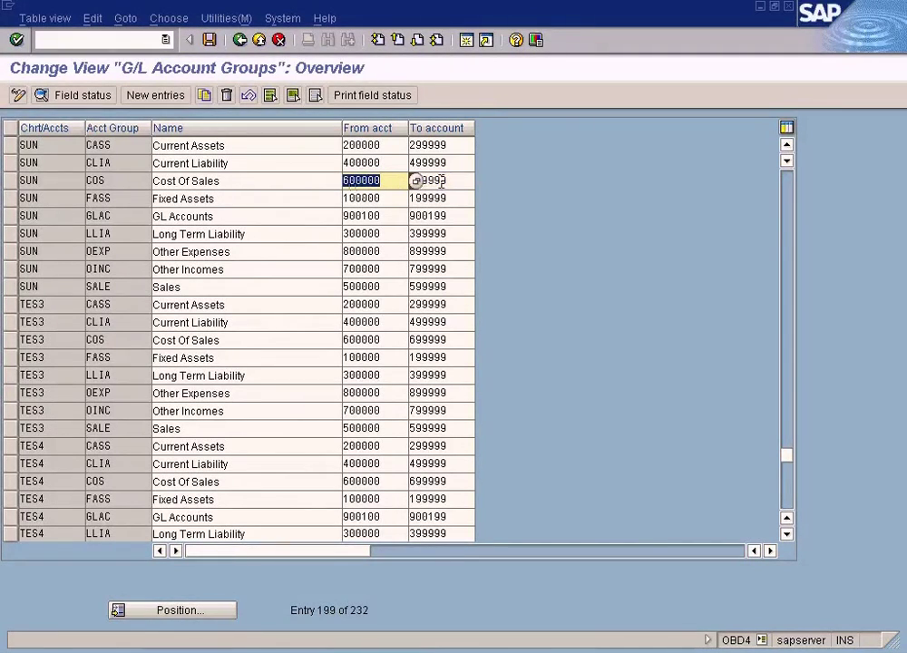
{"action": "double_click", "coordinate": [442, 182]}
{"action": "double_click", "coordinate": [389, 180]}
{"action": "key", "text": "Tab"}
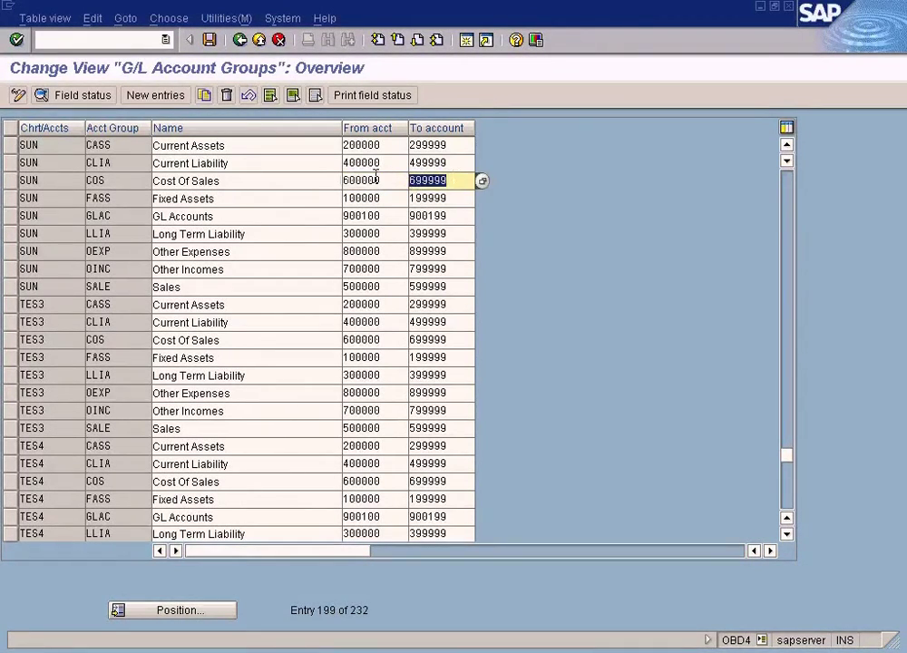
Examine the name and starting account number of chart SUN's Cost Of Sales group
{"action": "left_click", "coordinate": [251, 181]}
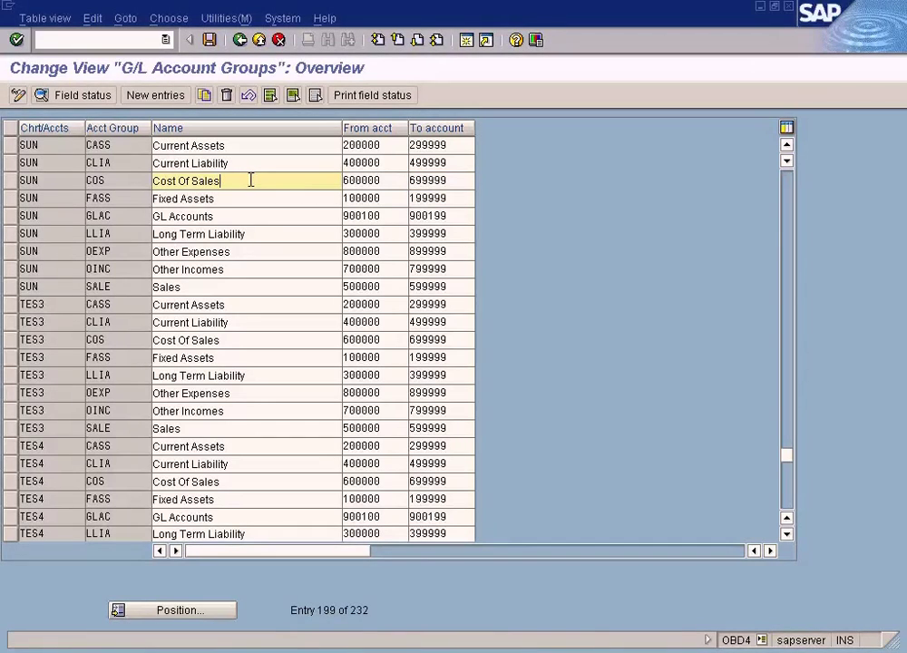
{"action": "left_click_drag", "start_coordinate": [251, 181], "coordinate": [94, 172]}
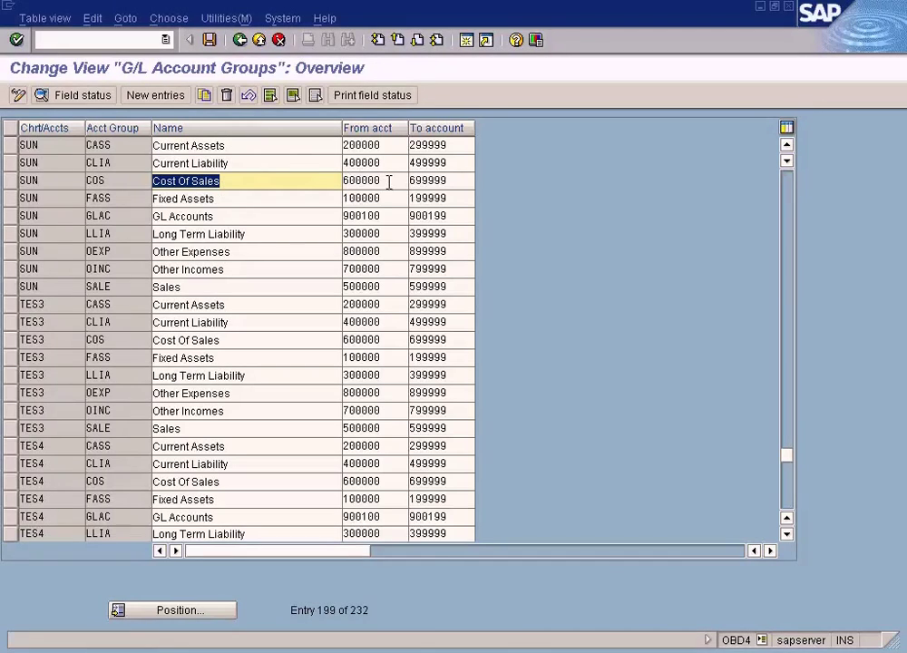
{"action": "key", "text": "Tab"}
{"action": "key", "text": "Home"}
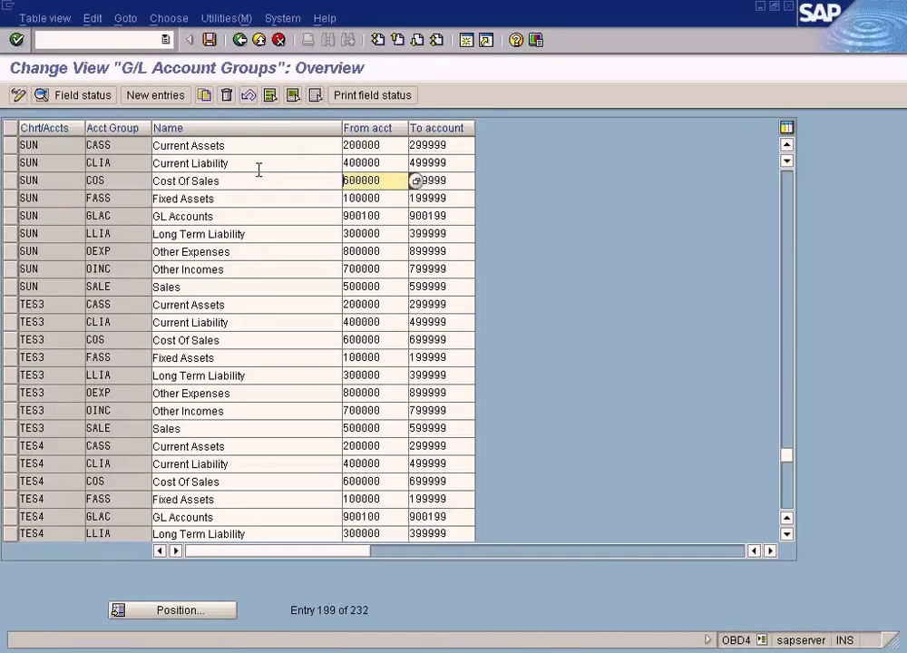
Switch to the Customer Line Item Display session and open central G/L account maintenance with transaction FS00
{"action": "left_click", "coordinate": [291, 651]}
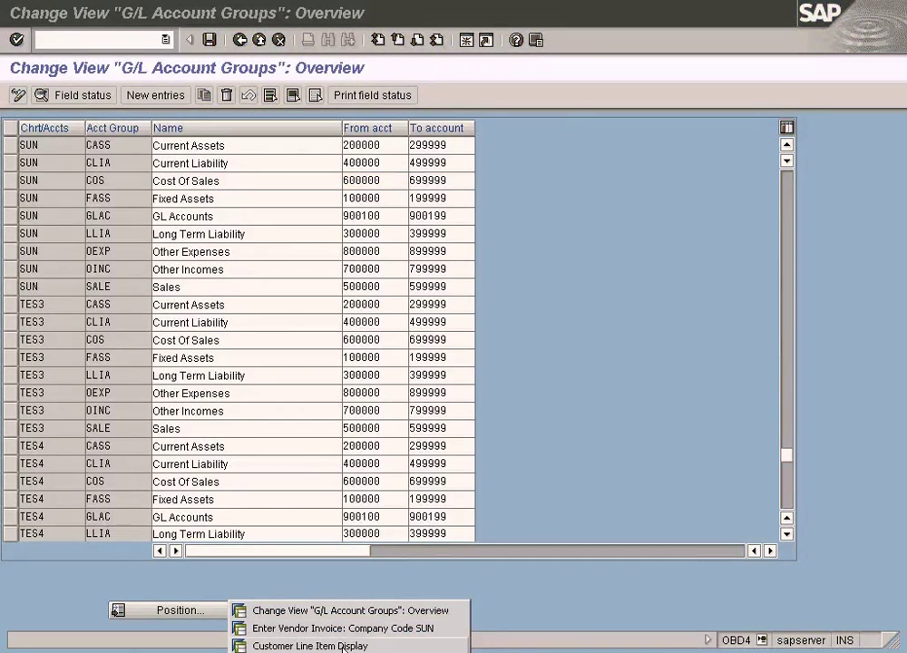
{"action": "left_click", "coordinate": [309, 646]}
{"action": "left_click", "coordinate": [115, 36]}
{"action": "type", "text": "/"}
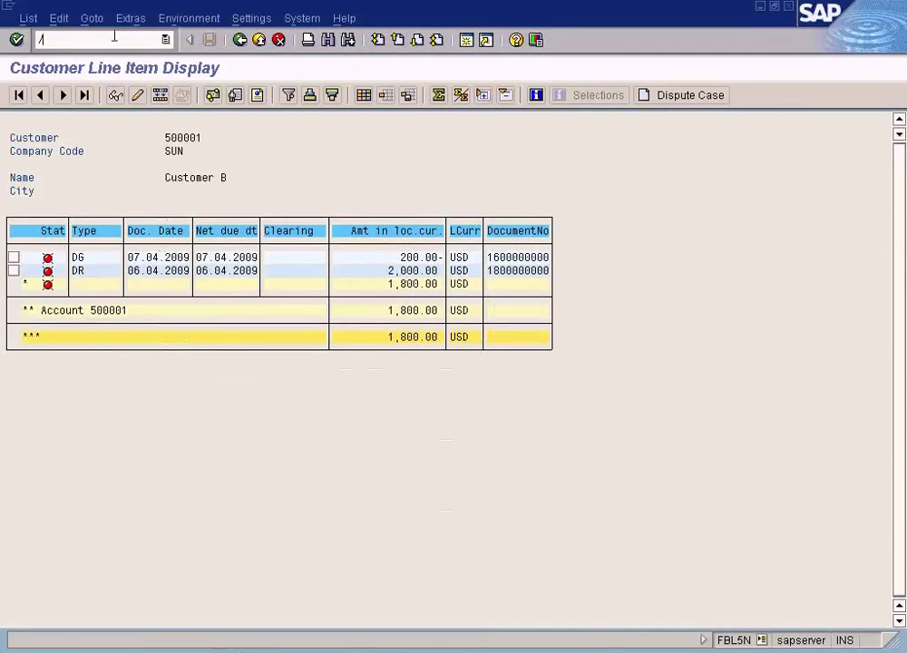
{"action": "type", "text": "nfs00"}
{"action": "key", "text": "Return"}
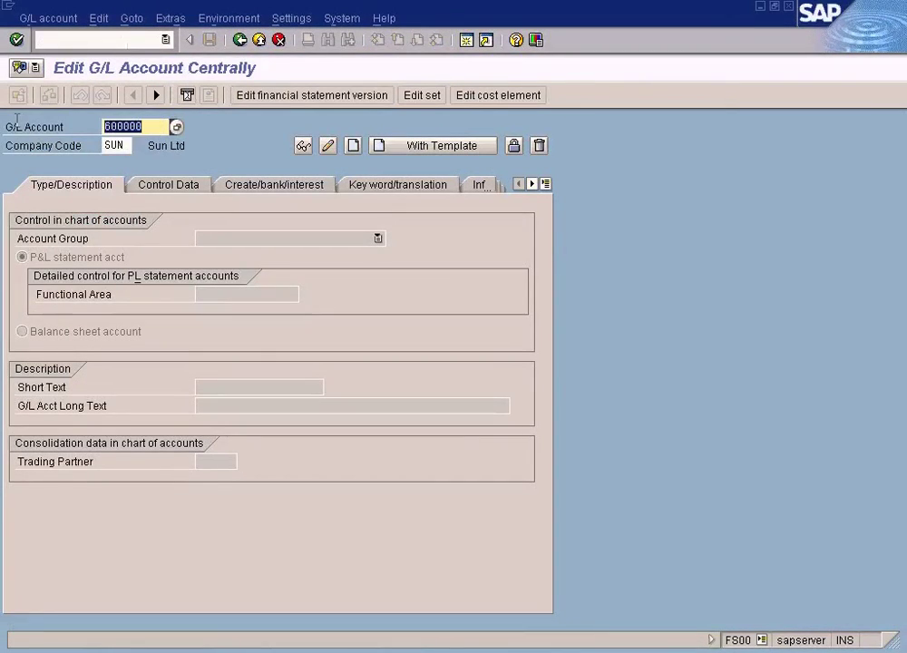
Start creating G/L account 600000 in company code SUN and assign it to the Cost Of Sales account group
{"action": "key", "text": "End"}
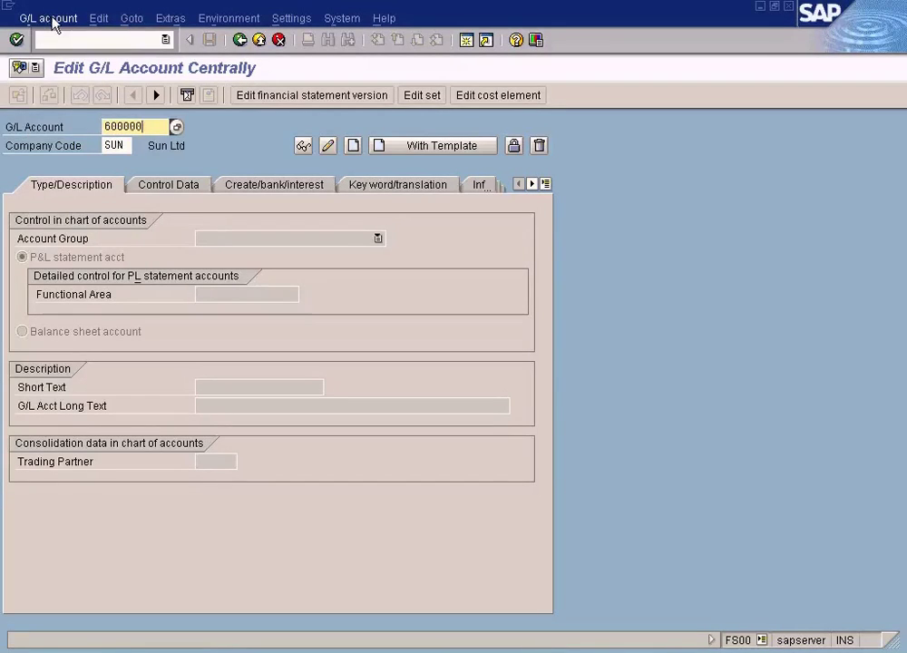
{"action": "left_click", "coordinate": [56, 18]}
{"action": "left_click", "coordinate": [56, 61]}
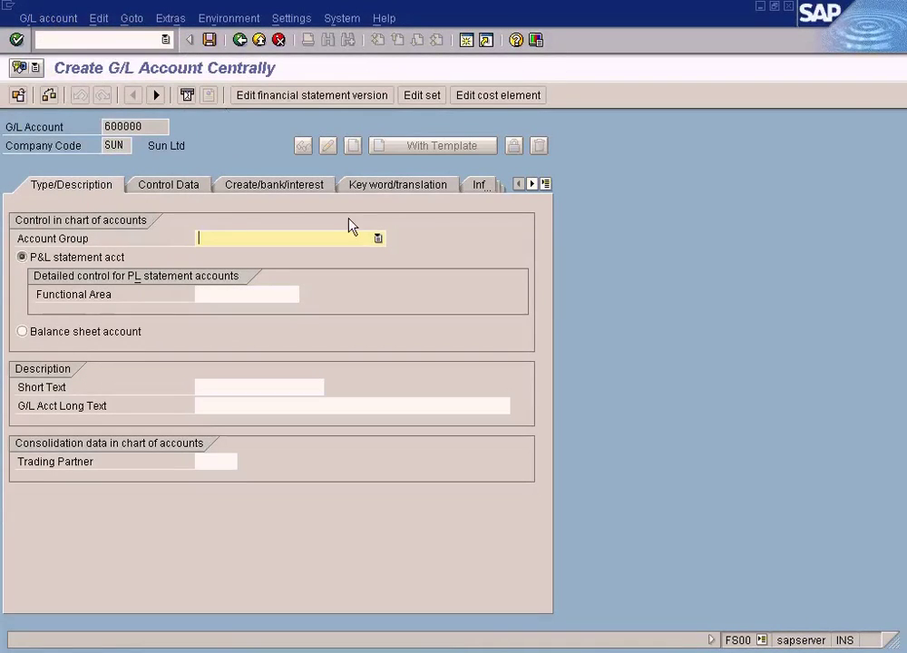
{"action": "left_click", "coordinate": [377, 238]}
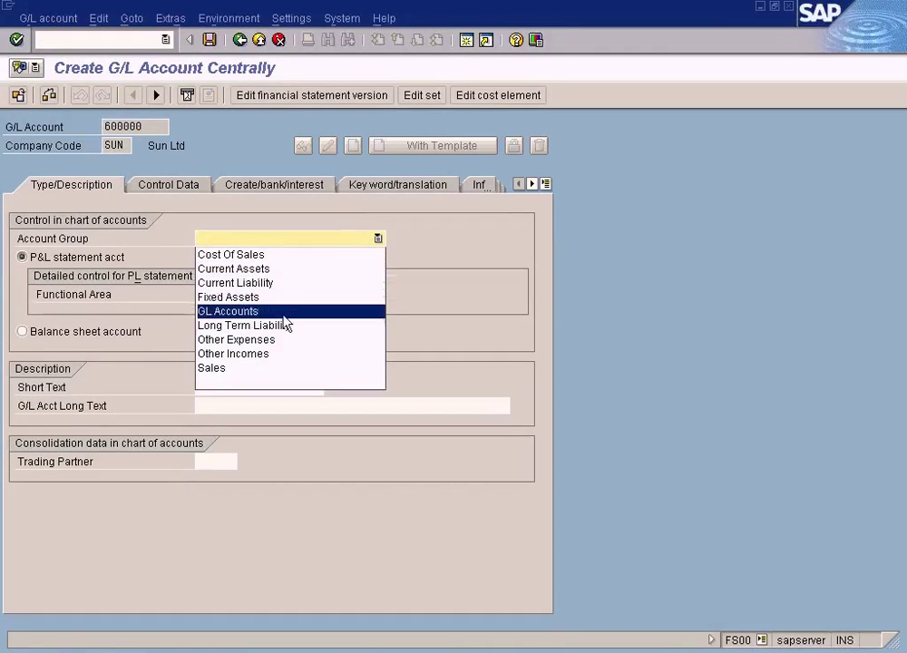
{"action": "left_click", "coordinate": [259, 255]}
Enter COS - Laptop as both the short text and the long text of the new G/L account
{"action": "left_click", "coordinate": [238, 387]}
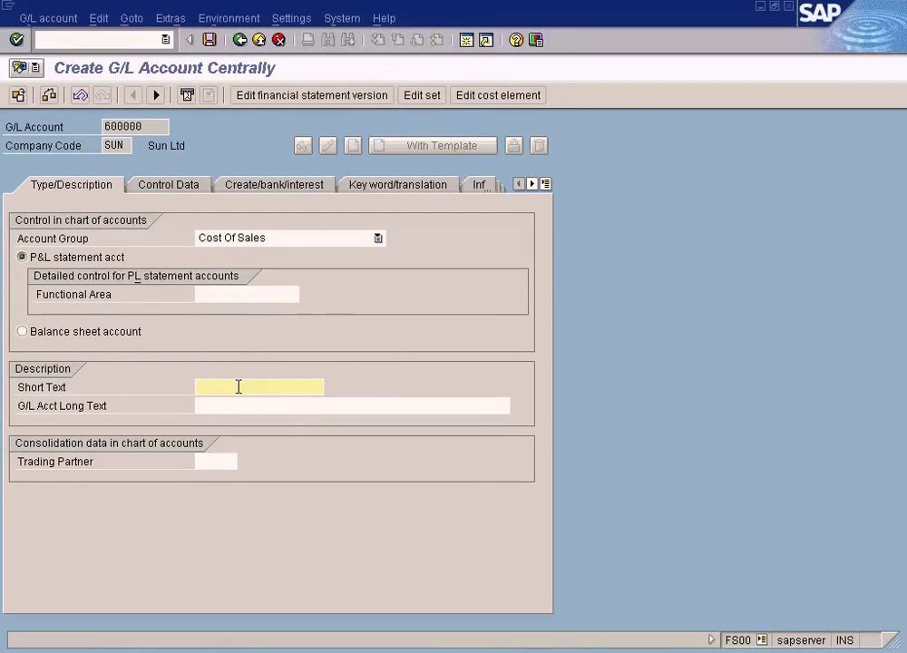
{"action": "type", "text": "COS - Laptop"}
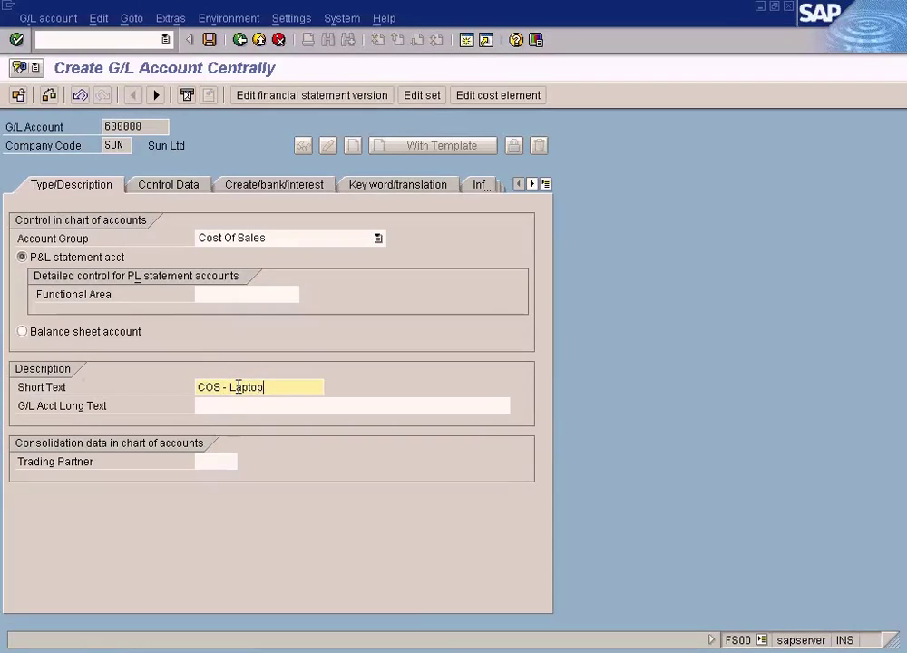
{"action": "key", "text": "shift+End"}
{"action": "key", "text": "ctrl+c"}
{"action": "left_click", "coordinate": [238, 386]}
{"action": "left_click", "coordinate": [233, 408]}
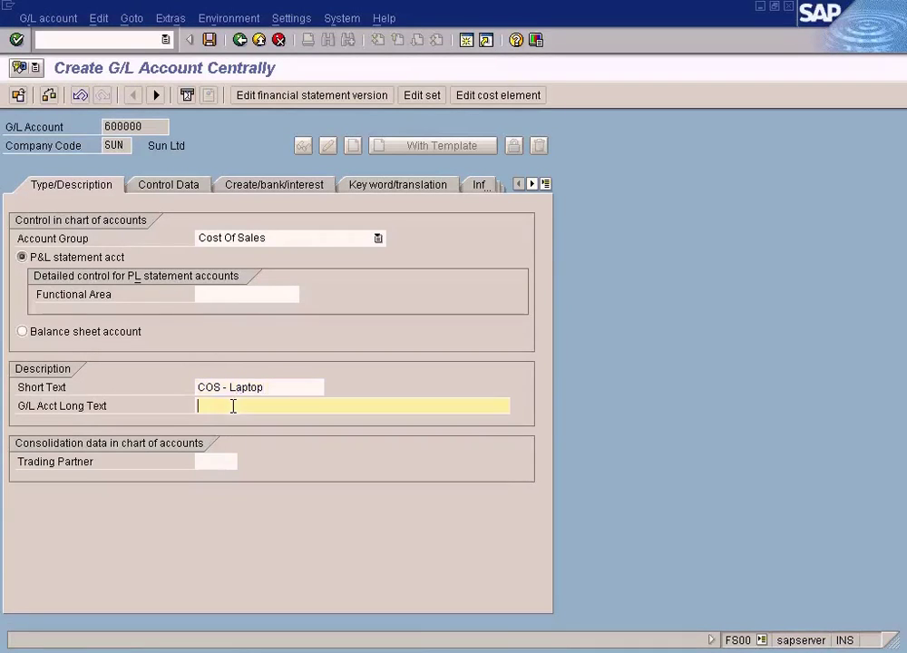
{"action": "key", "text": "ctrl+v"}
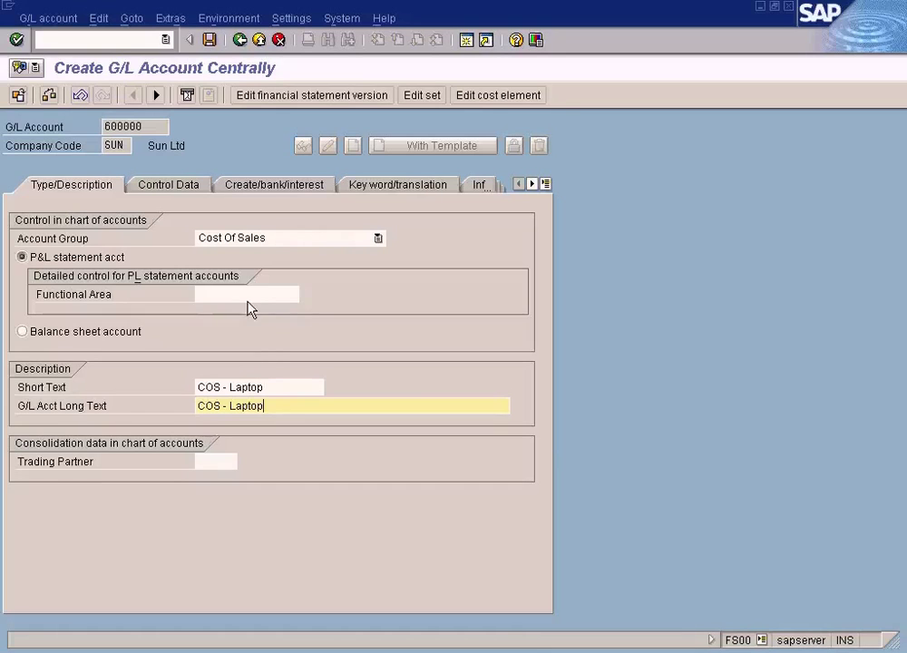
Assign field status group G004 (Cost accounts) to the new G/L account and save it
{"action": "left_click", "coordinate": [269, 185]}
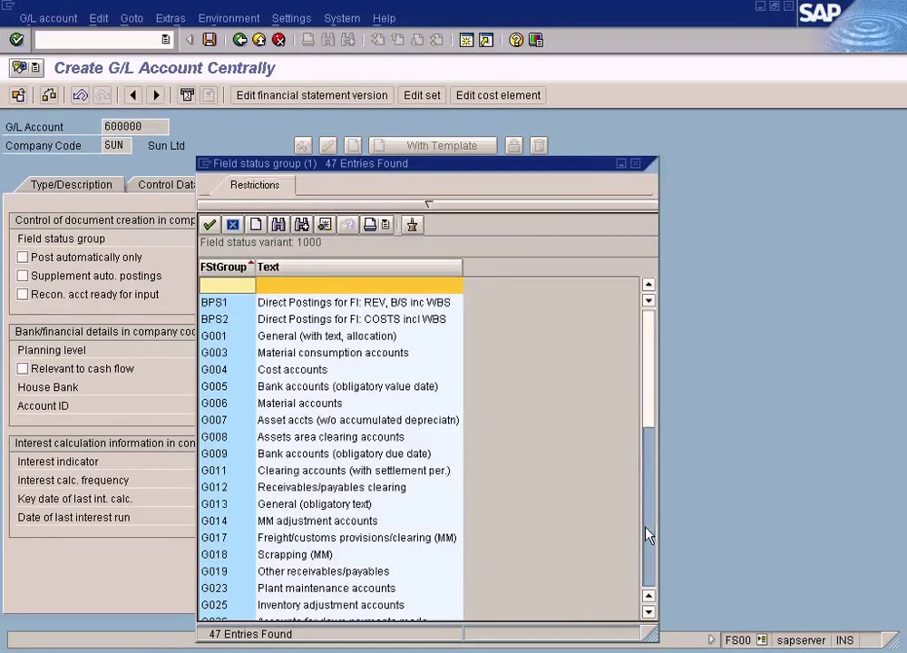
{"action": "left_click", "coordinate": [317, 372]}
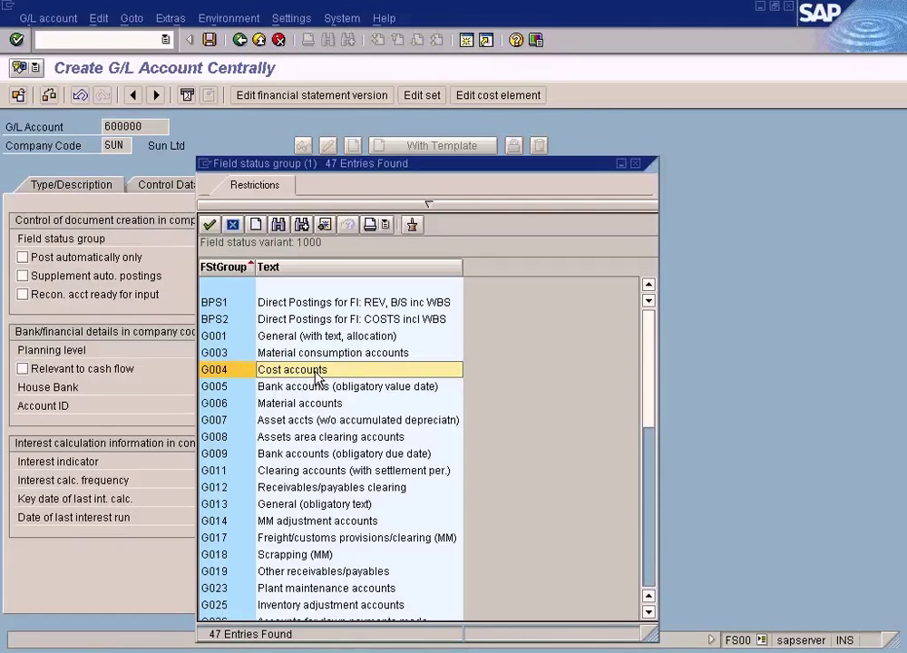
{"action": "double_click", "coordinate": [316, 374]}
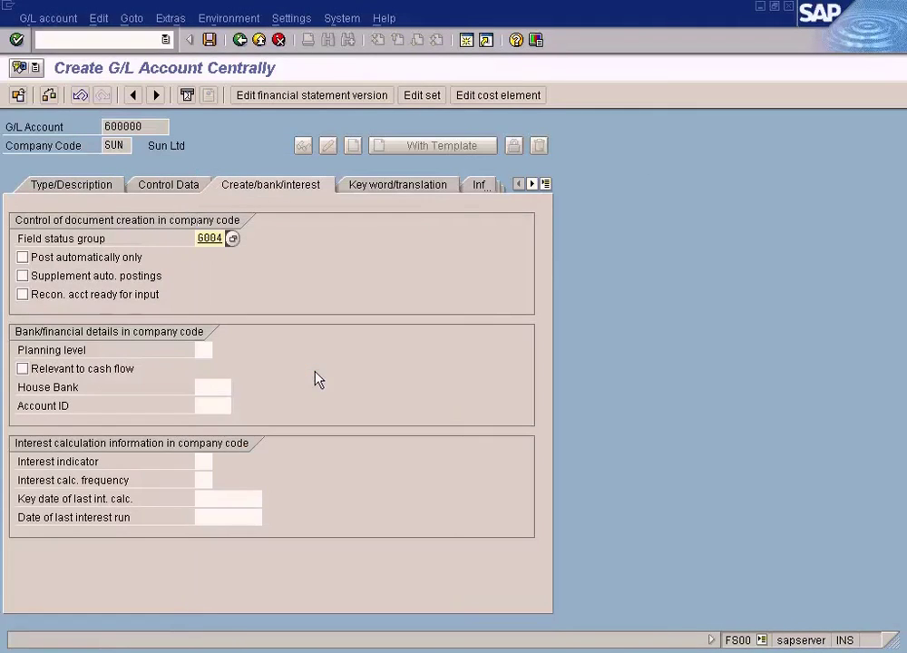
{"action": "left_click", "coordinate": [210, 40]}
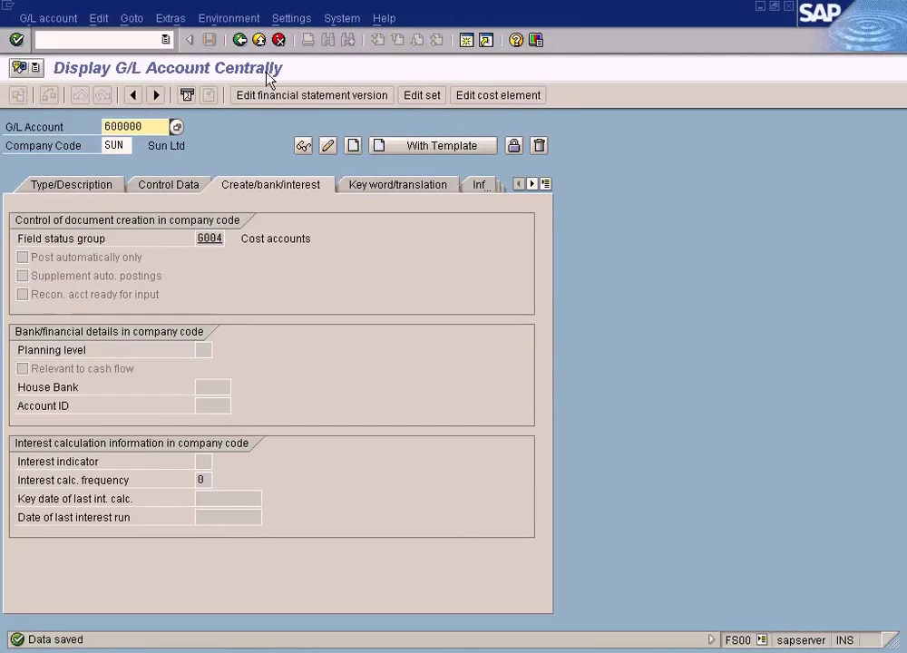
Return to the vendor invoice for company code SUN and enter G/L account 600000 with a debit of 500 on the first line
{"action": "left_click_drag", "start_coordinate": [158, 125], "coordinate": [53, 123]}
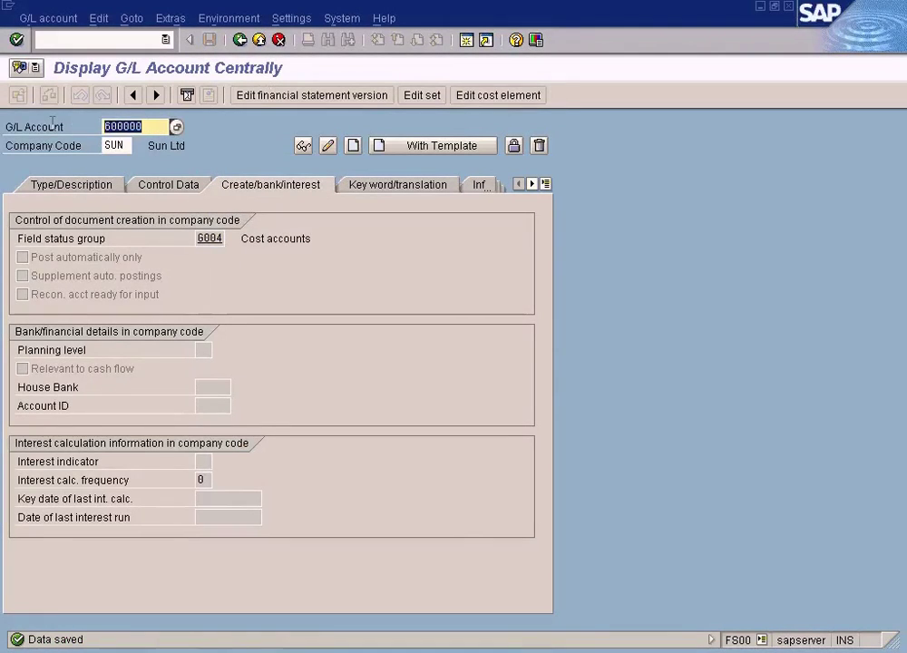
{"action": "key", "text": "Return"}
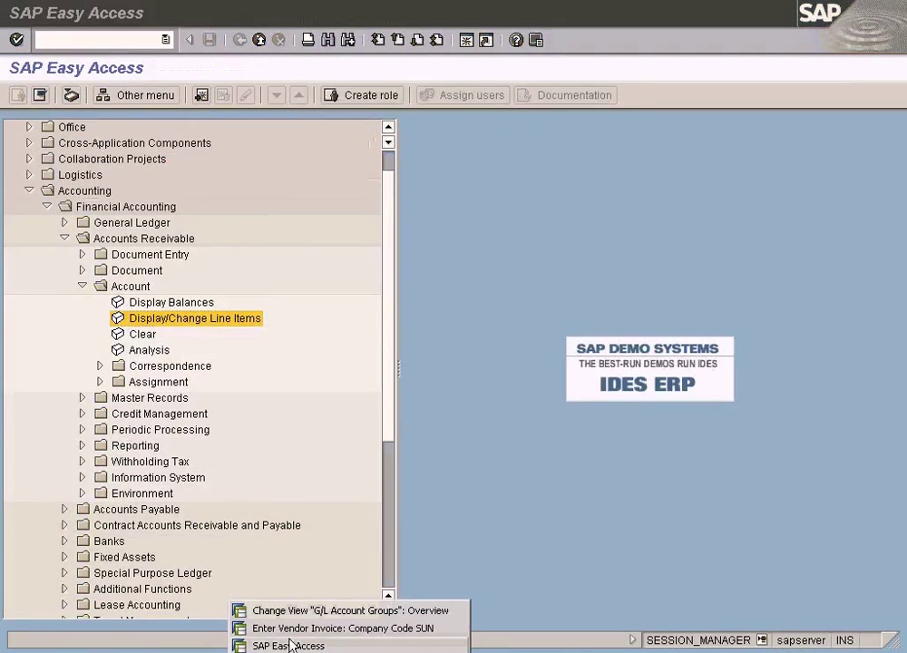
{"action": "left_click", "coordinate": [293, 640]}
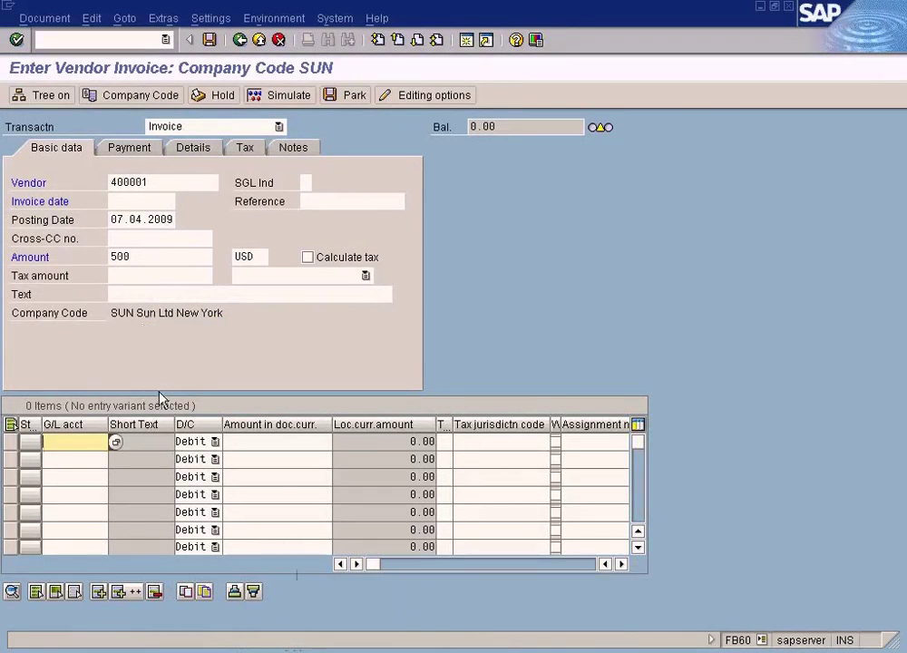
{"action": "type", "text": "600000"}
{"action": "left_click", "coordinate": [266, 441]}
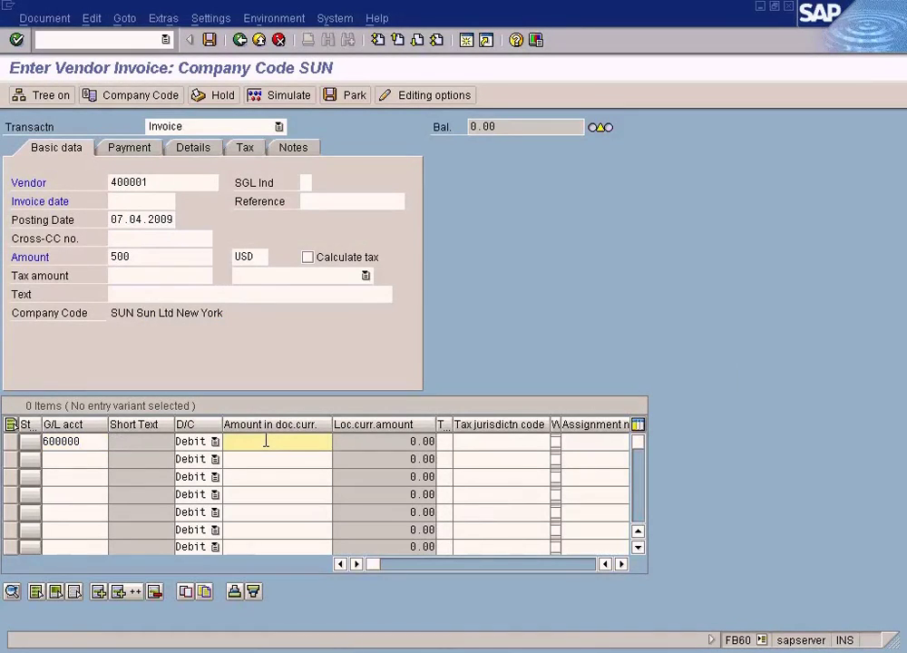
Set the invoice date to 07.04.2009 and simulate the vendor invoice
{"action": "left_click", "coordinate": [291, 96]}
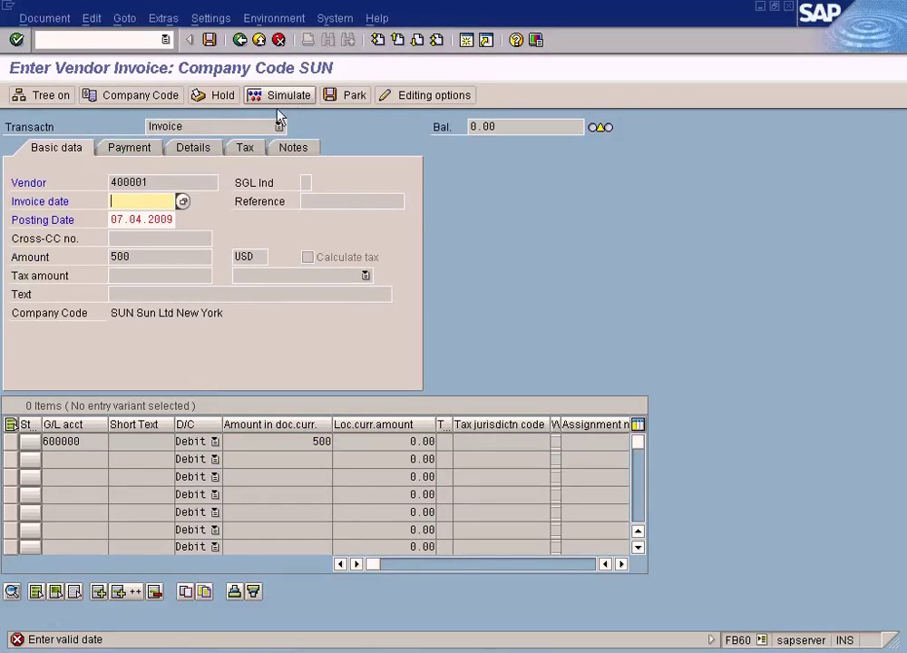
{"action": "left_click", "coordinate": [182, 202]}
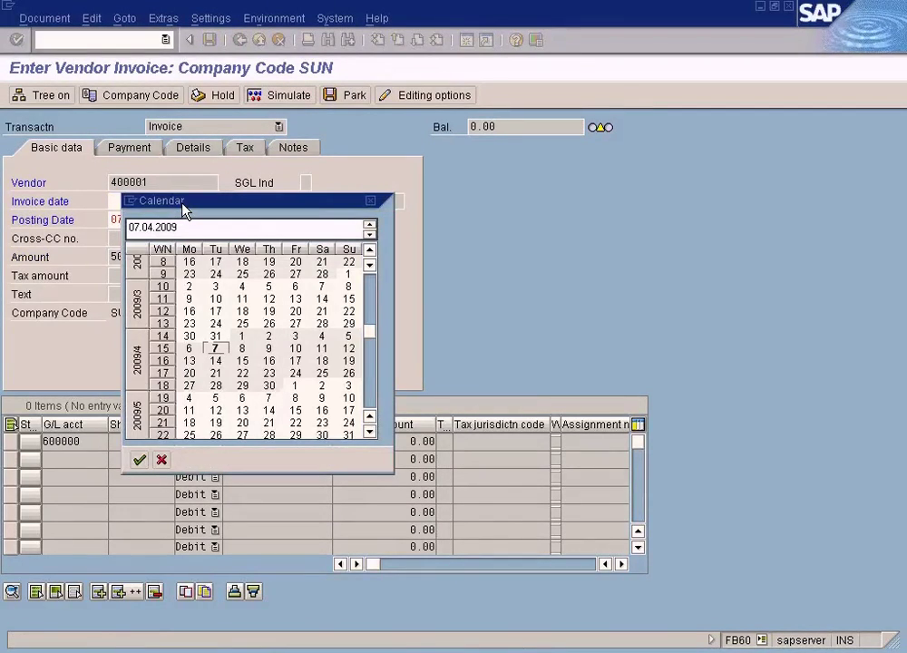
{"action": "key", "text": "Return"}
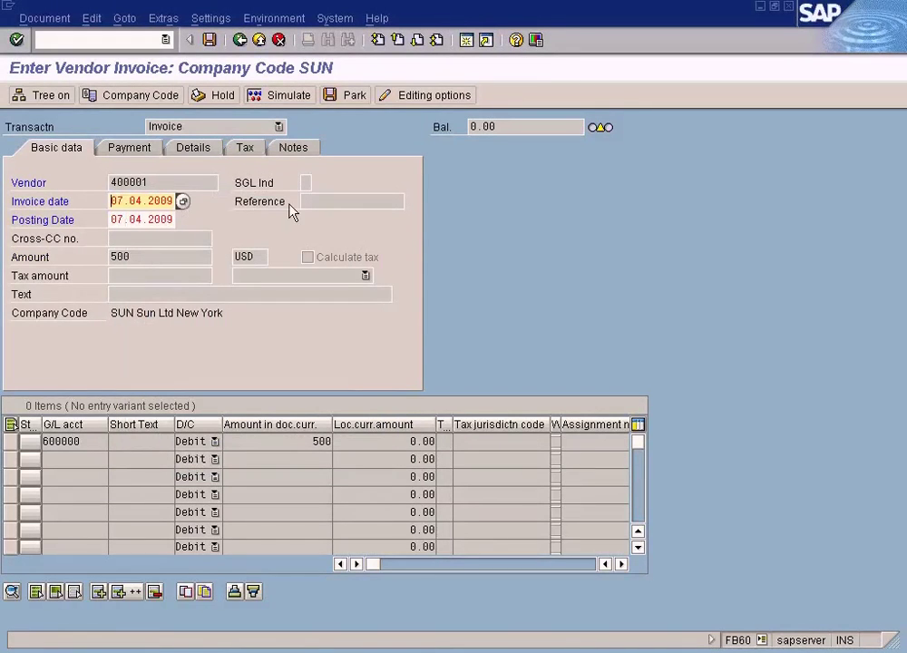
{"action": "key", "text": "Return"}
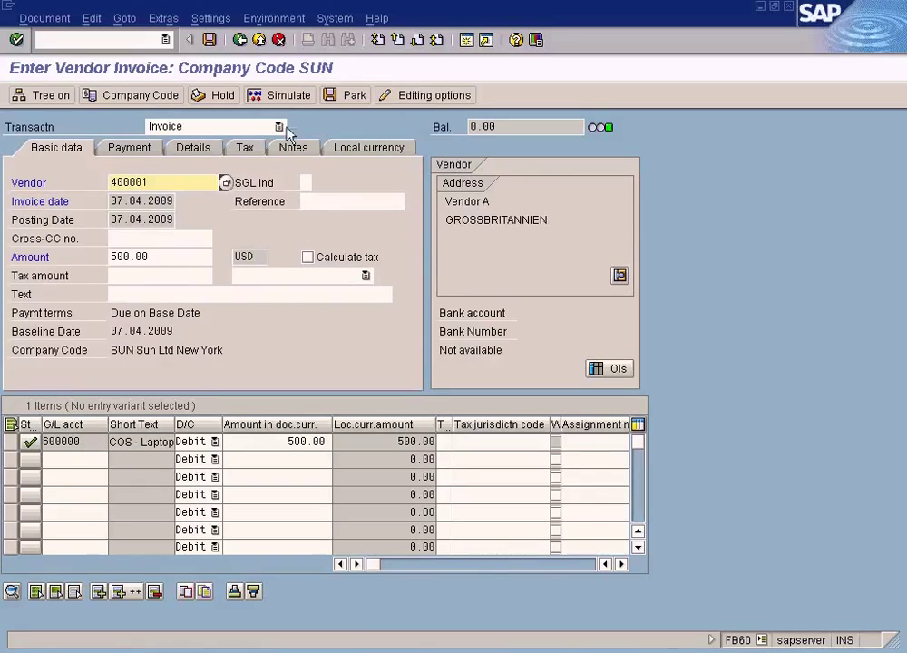
{"action": "left_click", "coordinate": [277, 95]}
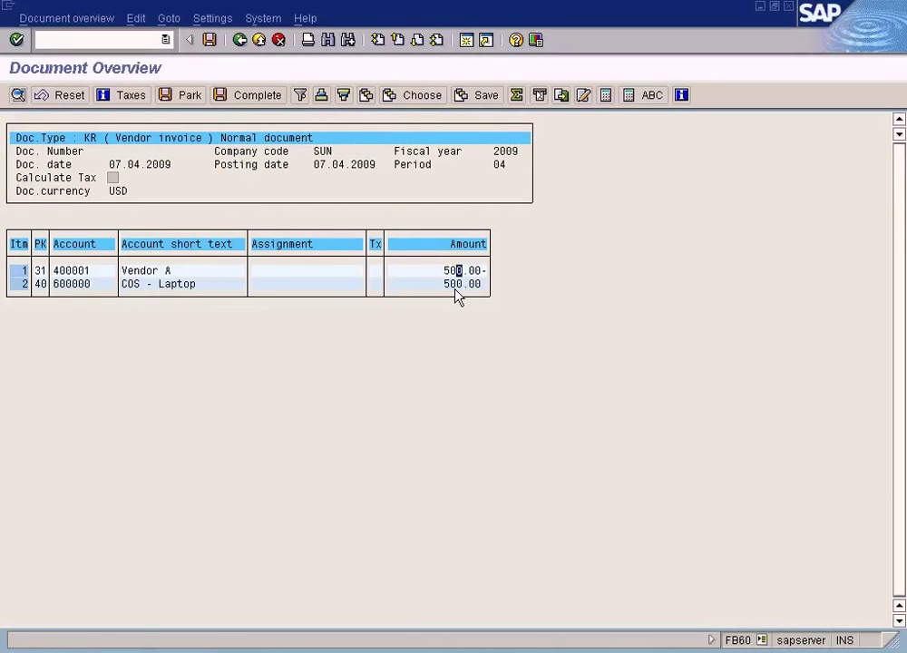
Check the vendor and COS - Laptop amounts in the simulated document and post the invoice
{"action": "left_click", "coordinate": [471, 270]}
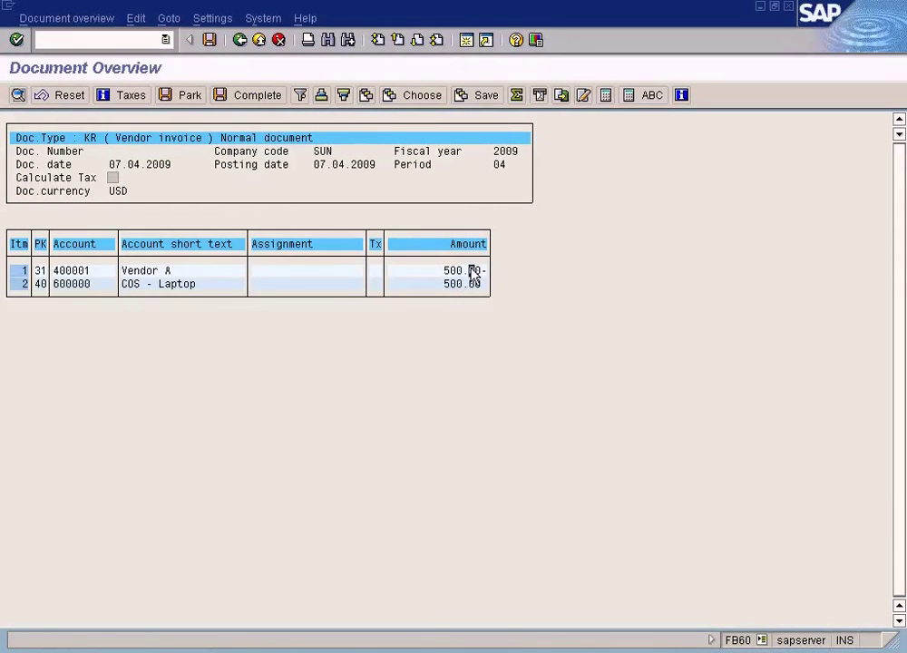
{"action": "left_click", "coordinate": [178, 272]}
{"action": "left_click", "coordinate": [461, 284]}
{"action": "left_click", "coordinate": [210, 40]}
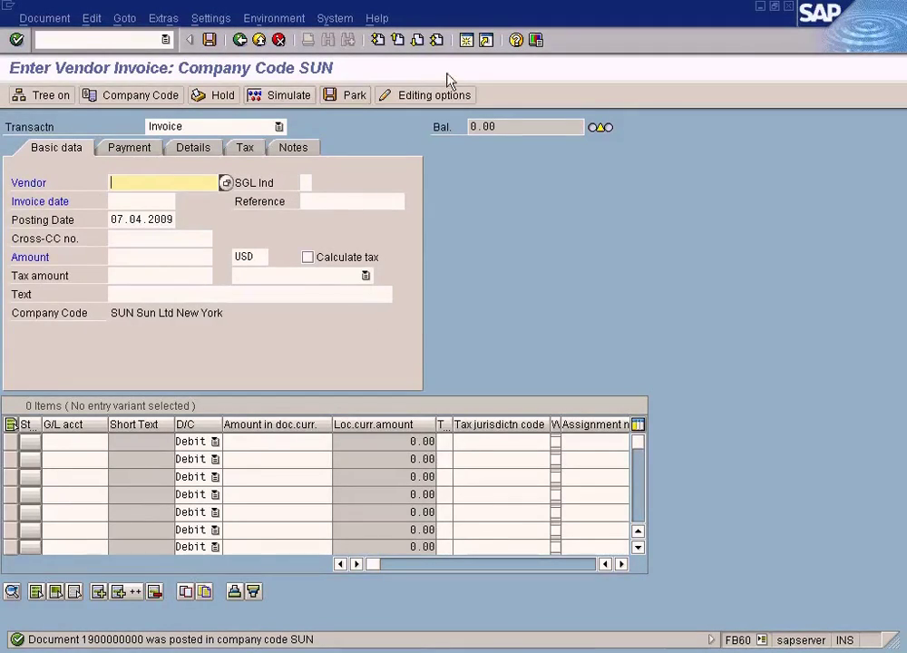
Open an additional session and expand the General Ledger information system down to the general Financial Statement / Cash Flow reports (New)
{"action": "left_click", "coordinate": [484, 38]}
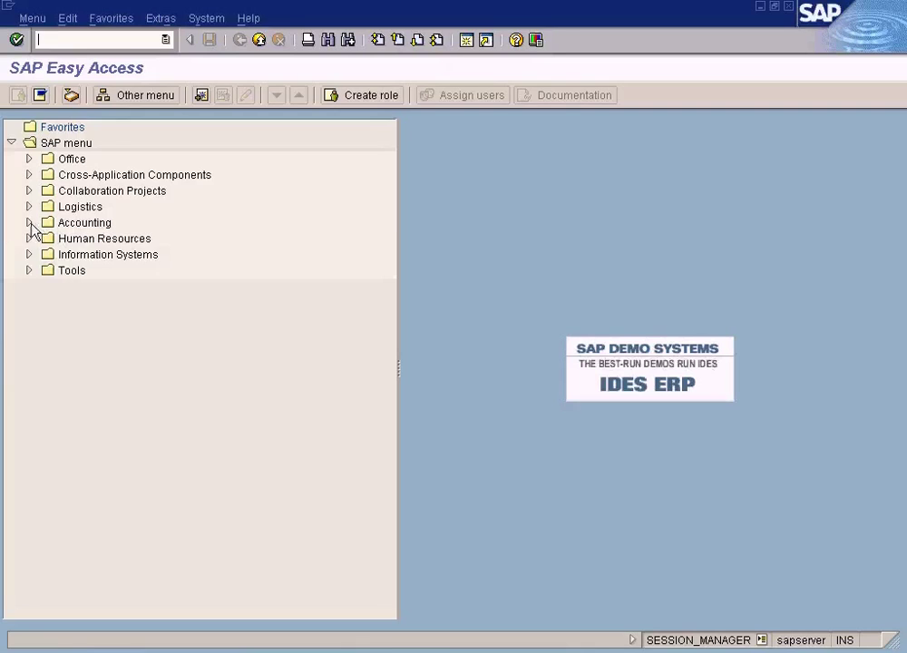
{"action": "left_click", "coordinate": [29, 223]}
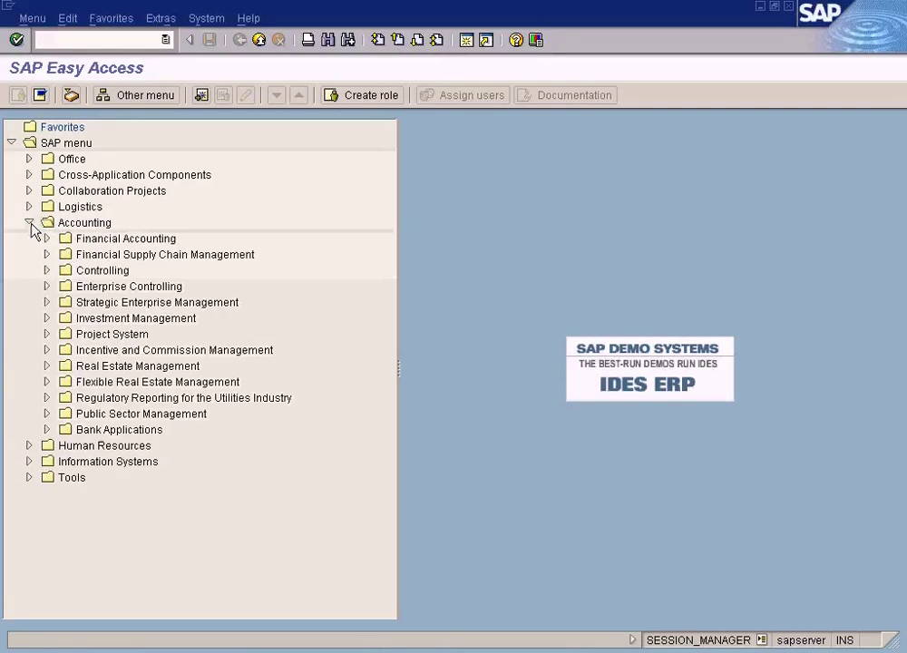
{"action": "left_click", "coordinate": [46, 239]}
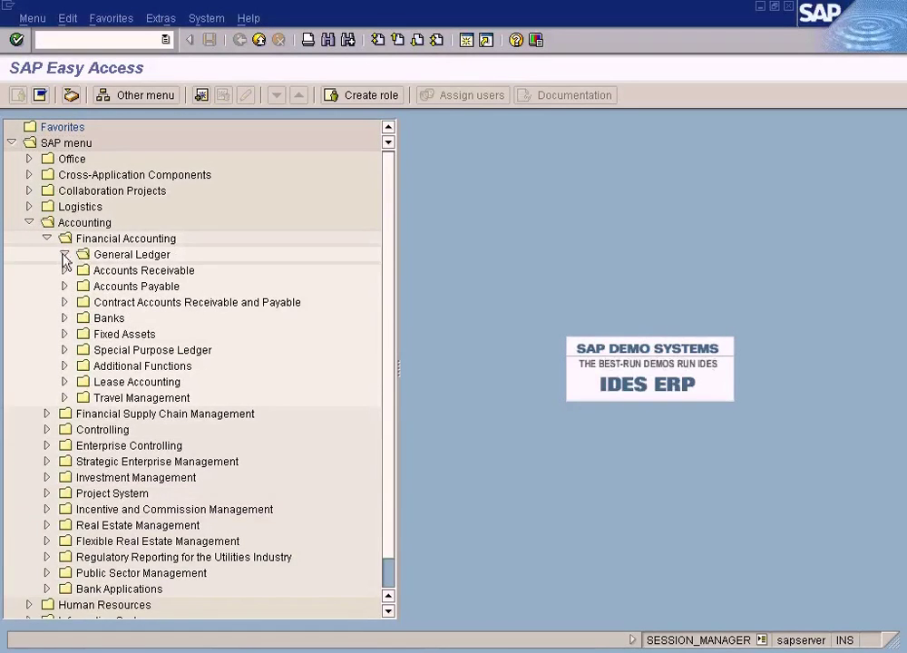
{"action": "left_click", "coordinate": [64, 255]}
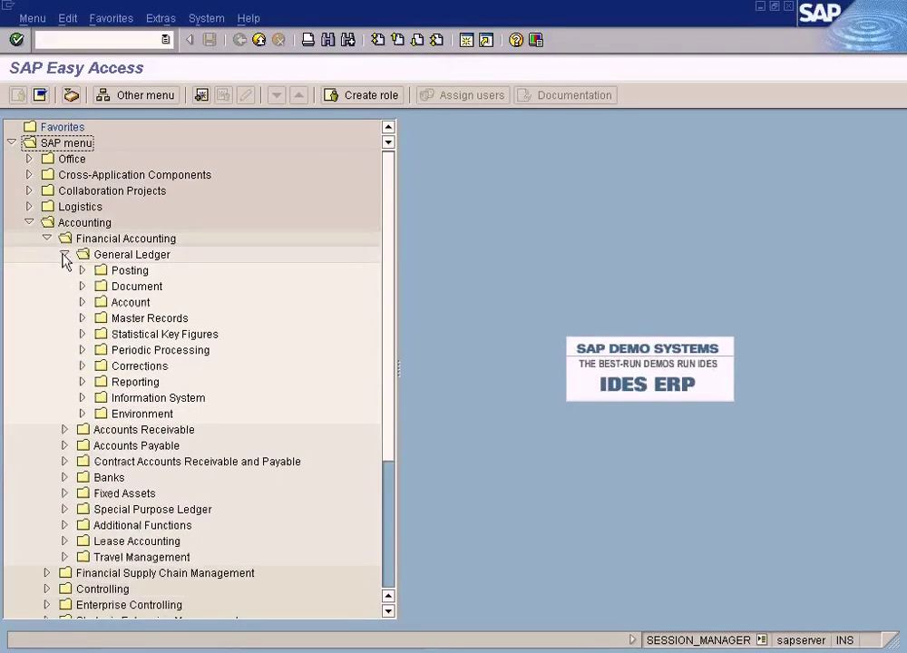
{"action": "left_click", "coordinate": [82, 398]}
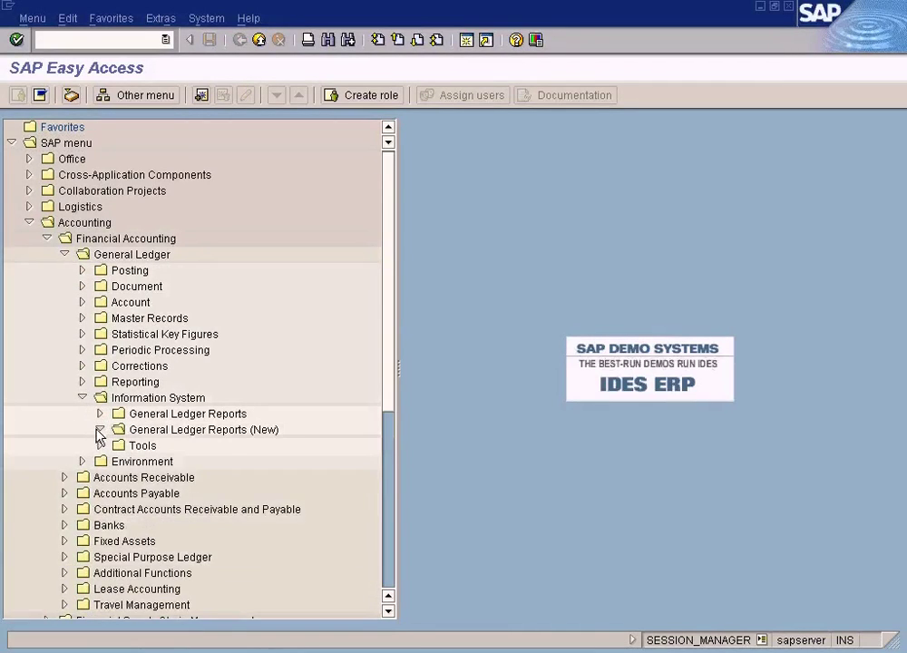
{"action": "left_click", "coordinate": [100, 430]}
{"action": "left_click", "coordinate": [118, 446]}
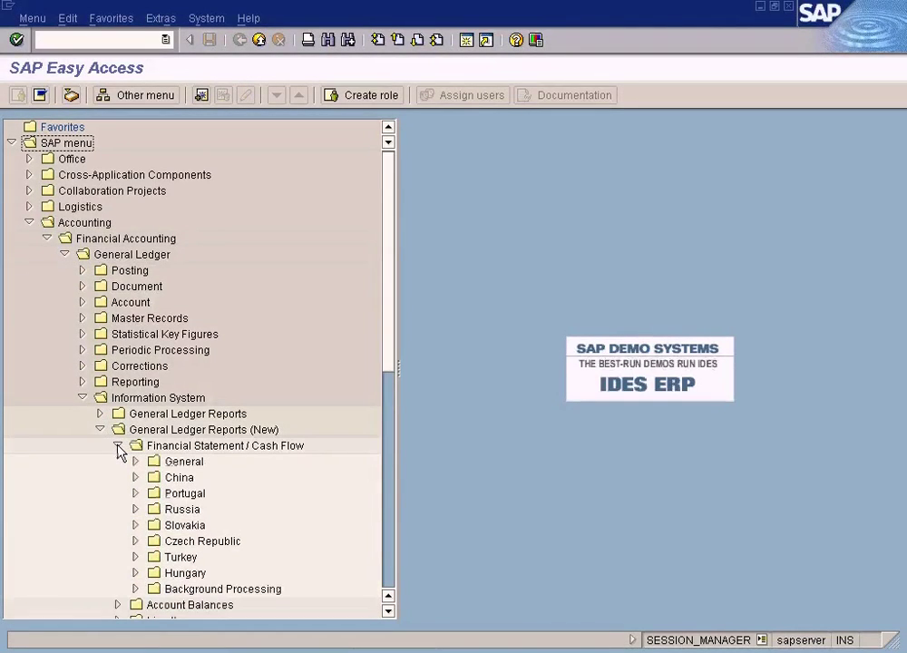
{"action": "left_click", "coordinate": [136, 461]}
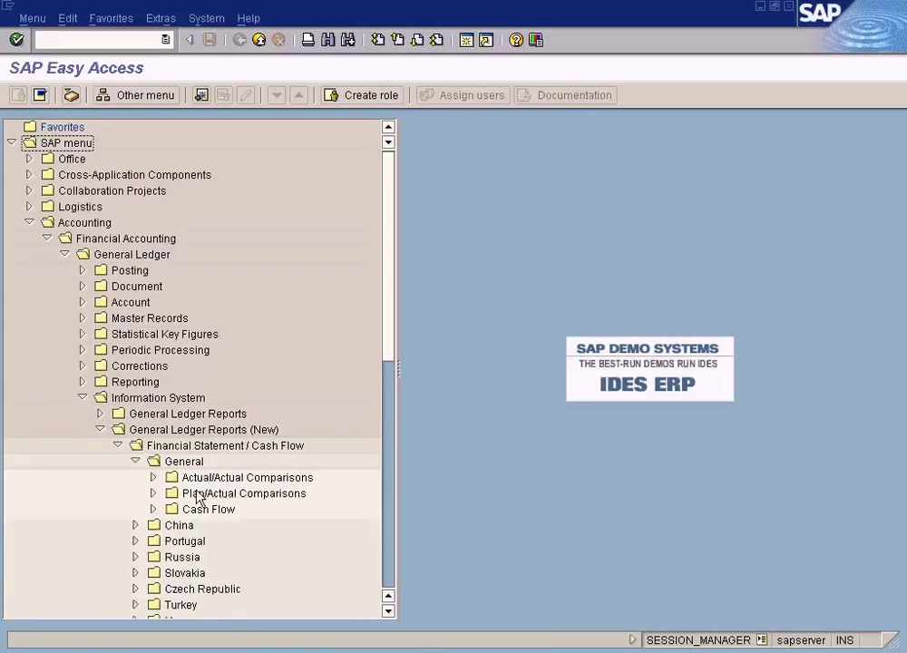
Open the Financial Statements report under Actual/Actual Comparisons and run it for chart of accounts SUN and company code SUN
{"action": "left_click", "coordinate": [154, 494]}
{"action": "left_click", "coordinate": [154, 494]}
{"action": "left_click", "coordinate": [153, 477]}
{"action": "double_click", "coordinate": [237, 509]}
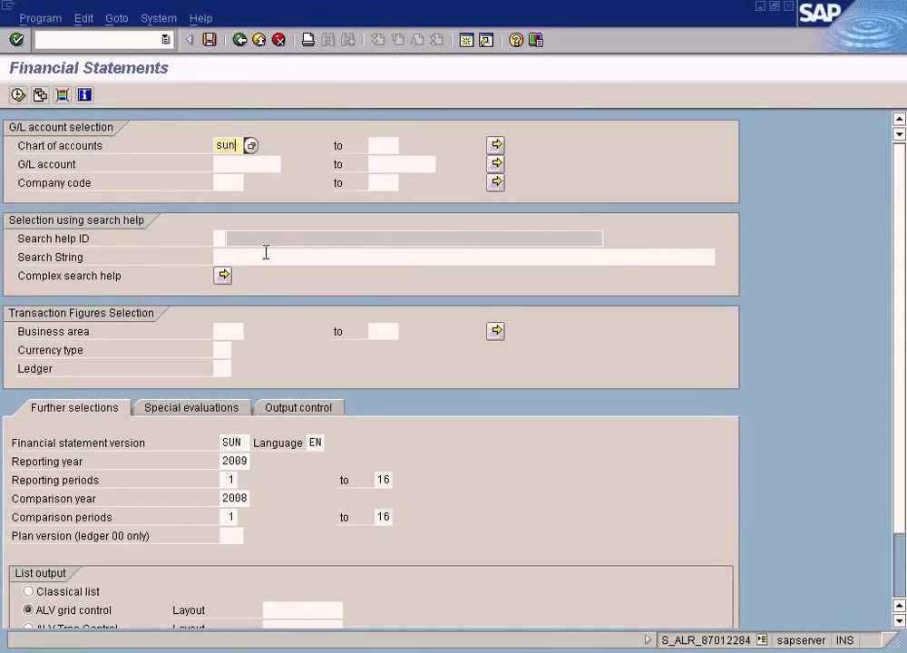
{"action": "left_click", "coordinate": [235, 183]}
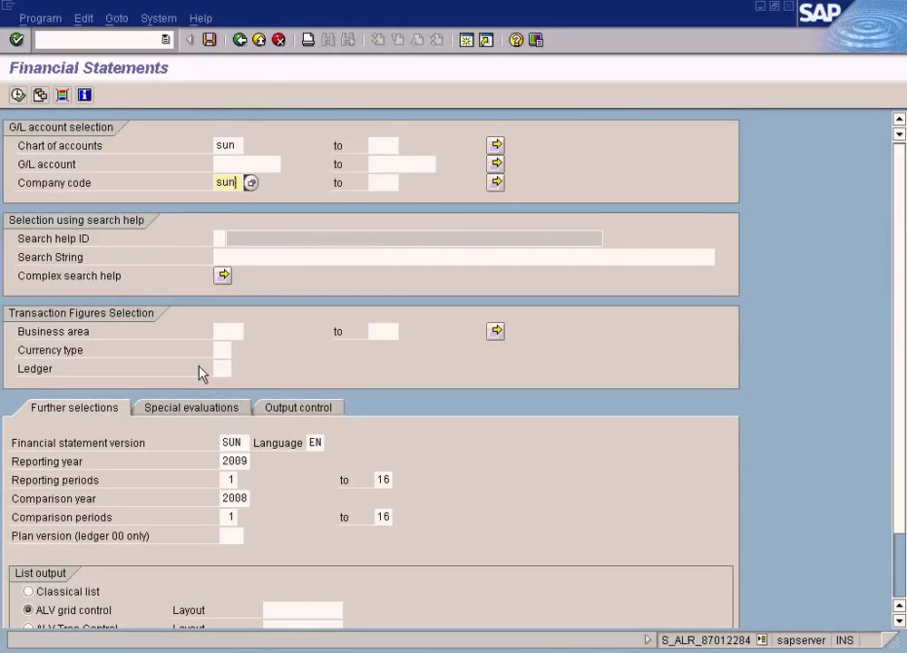
{"action": "left_click", "coordinate": [18, 94]}
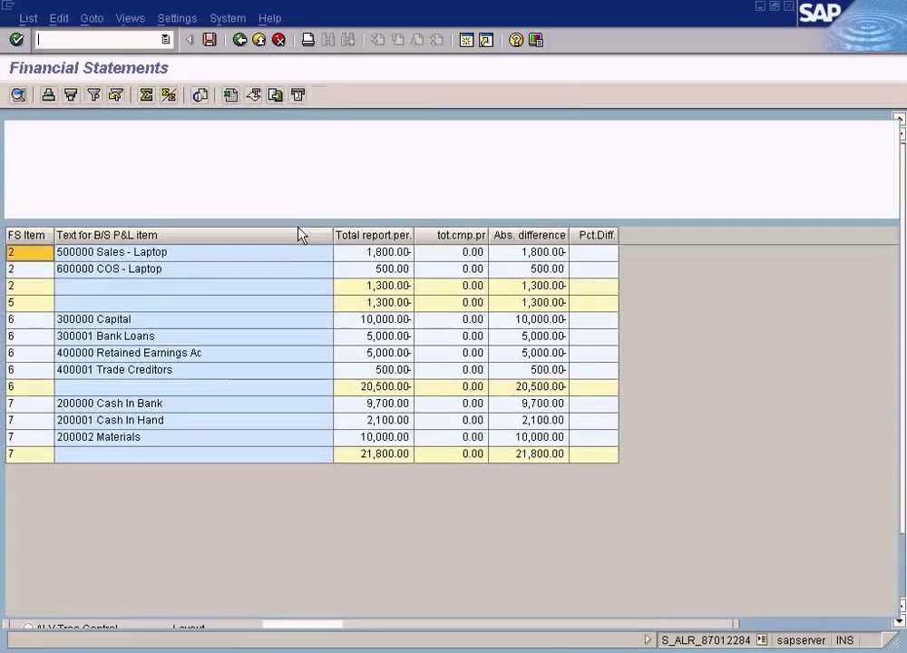
Examine the Sales - Laptop, COS - Laptop, capital and total rows of the Sun Ltd financial statement and leave the report
{"action": "left_click", "coordinate": [395, 253]}
{"action": "left_click", "coordinate": [381, 255]}
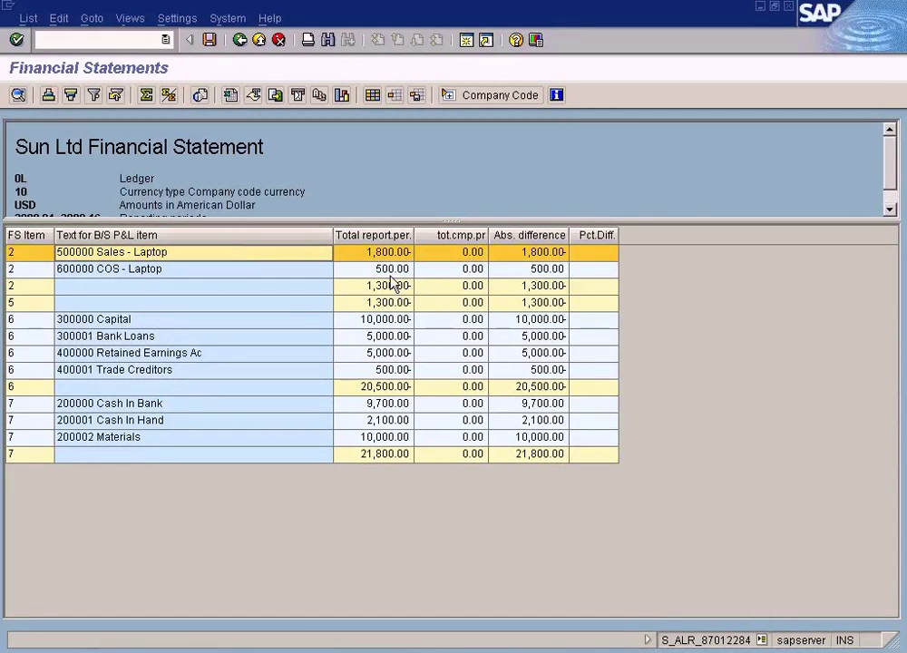
{"action": "left_click", "coordinate": [391, 270]}
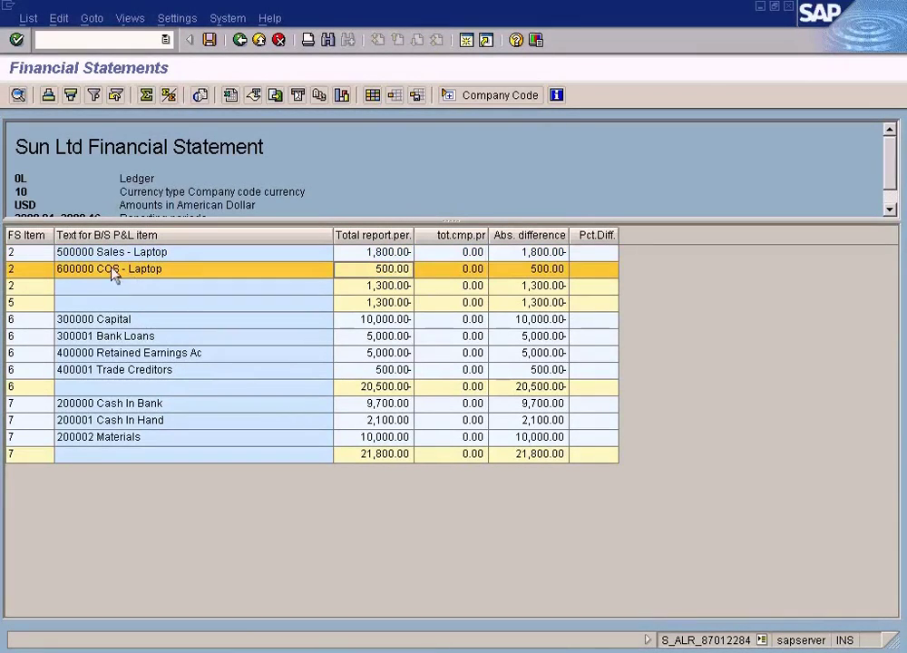
{"action": "left_click", "coordinate": [386, 286]}
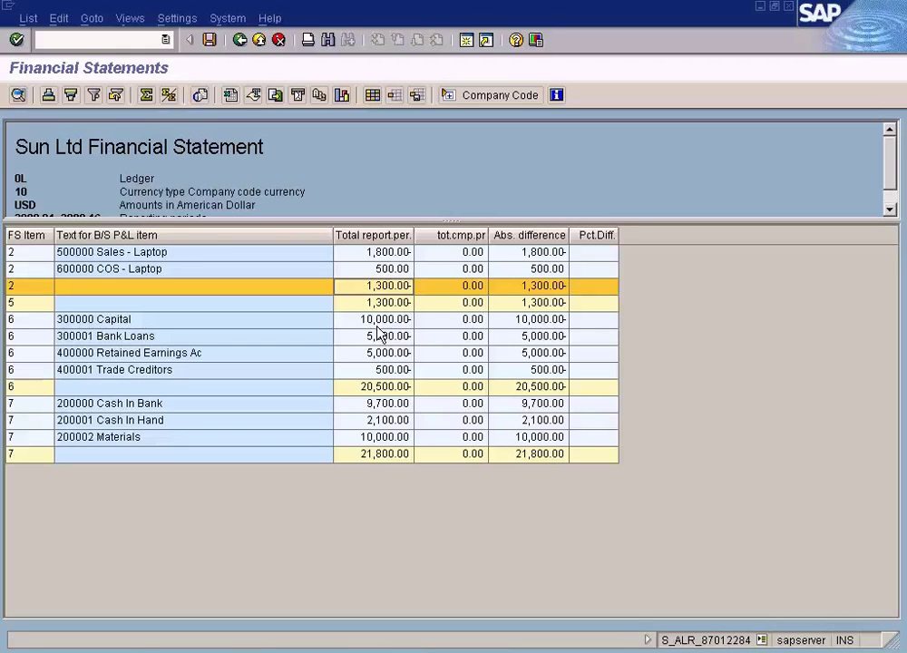
{"action": "left_click", "coordinate": [296, 323]}
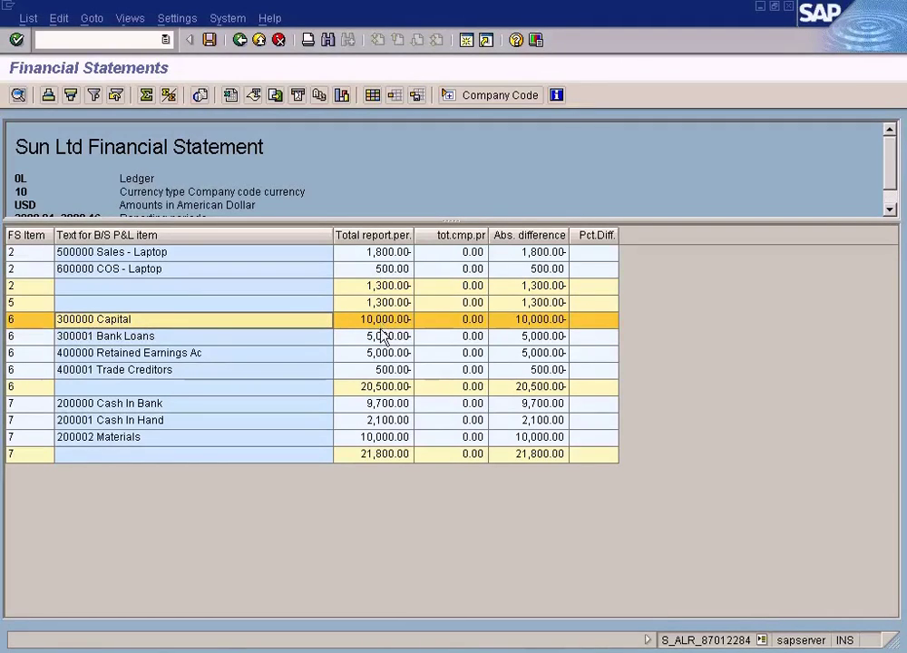
{"action": "left_click", "coordinate": [386, 391]}
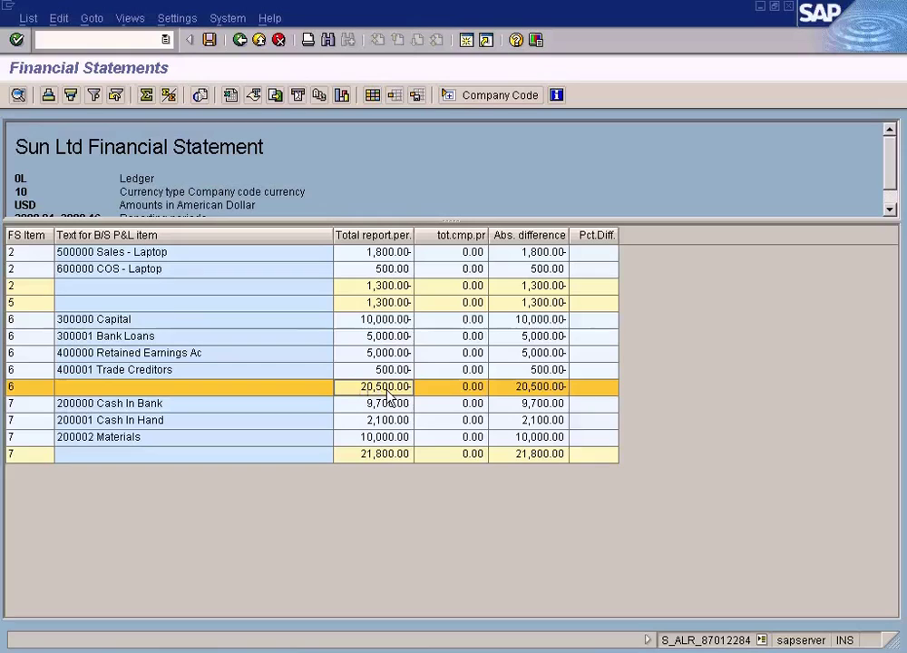
{"action": "left_click", "coordinate": [382, 303]}
{"action": "left_click", "coordinate": [373, 455]}
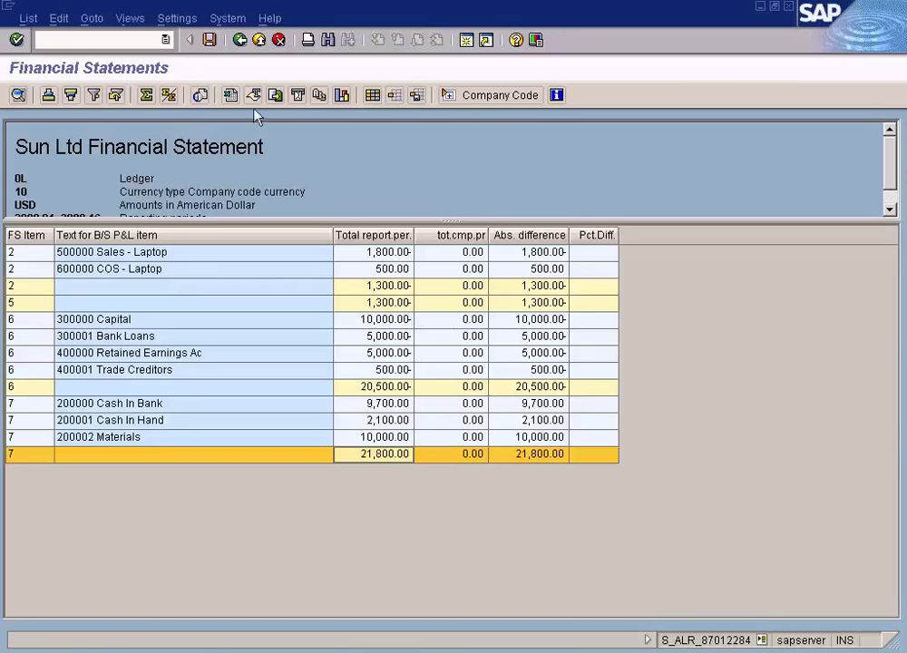
{"action": "left_click", "coordinate": [240, 41]}
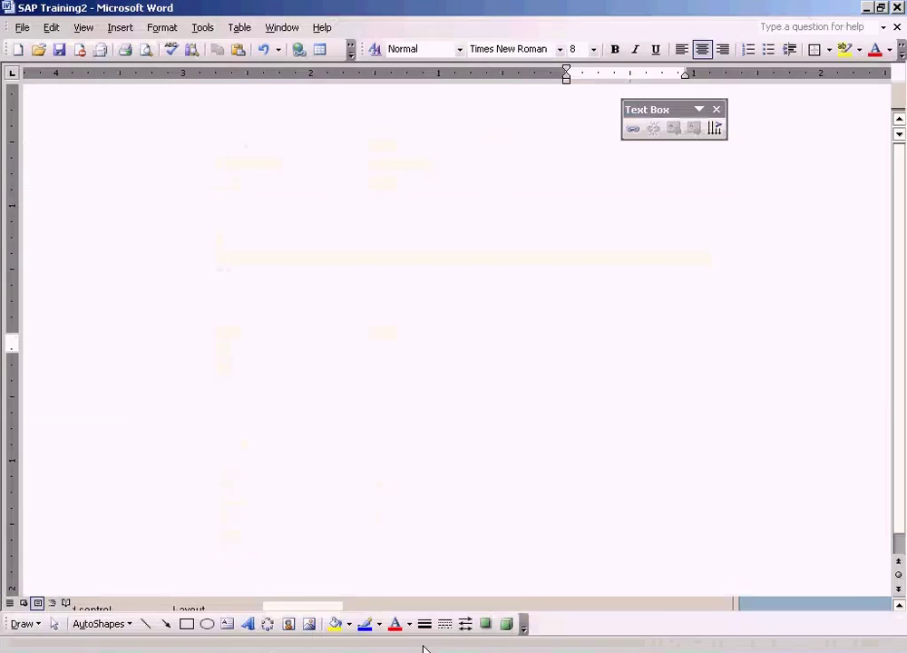
Switch to the SAP Training2 document in Microsoft Word and review the purchases listed in its Accounts Payable transaction table
{"action": "left_click", "coordinate": [710, 490]}
{"action": "left_click", "coordinate": [901, 524]}
{"action": "left_click", "coordinate": [901, 524]}
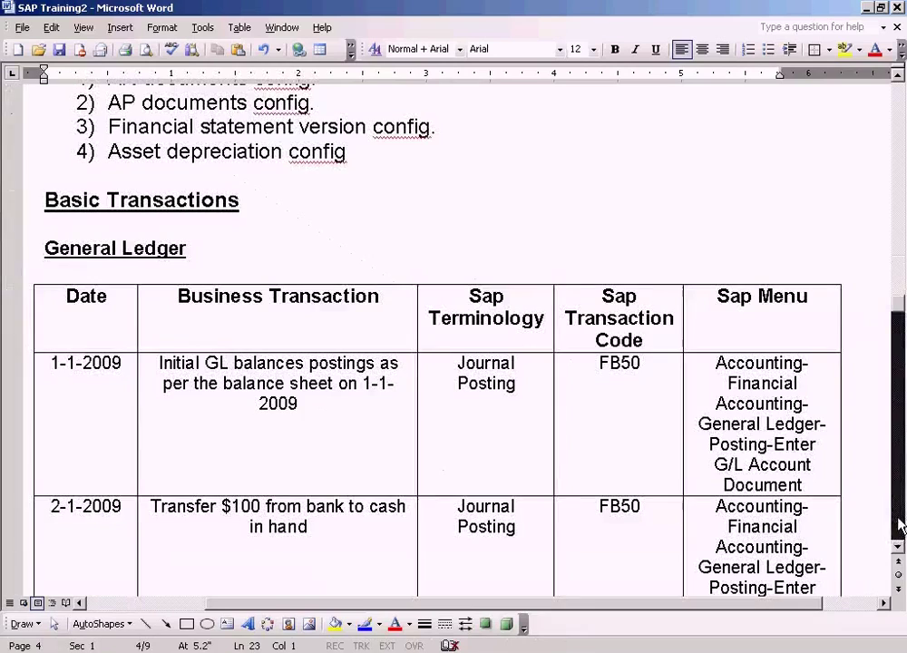
{"action": "left_click", "coordinate": [901, 525]}
{"action": "left_click", "coordinate": [901, 524]}
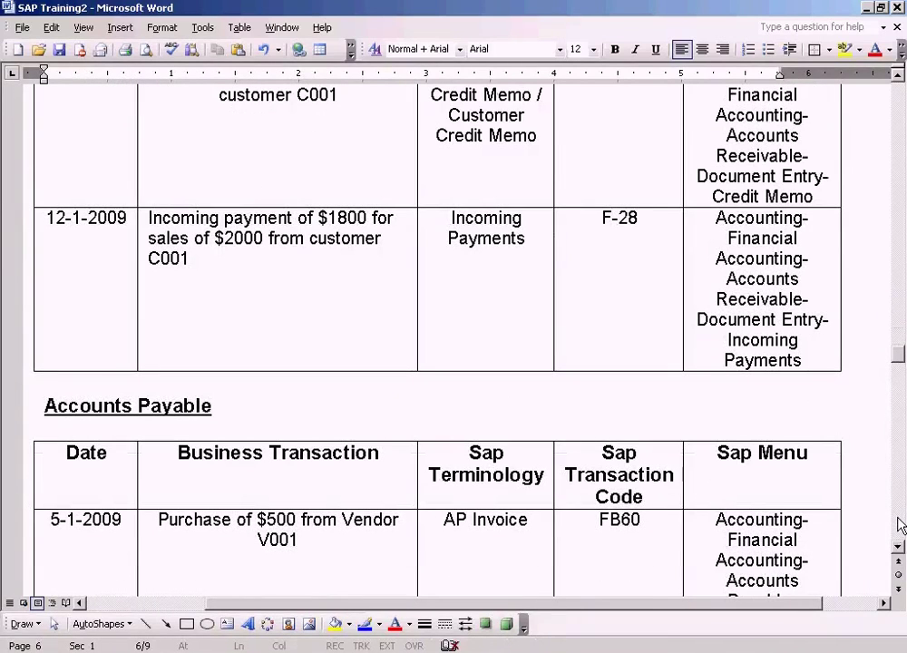
{"action": "scroll", "coordinate": [626, 522], "scroll_direction": "down", "scroll_amount": 4}
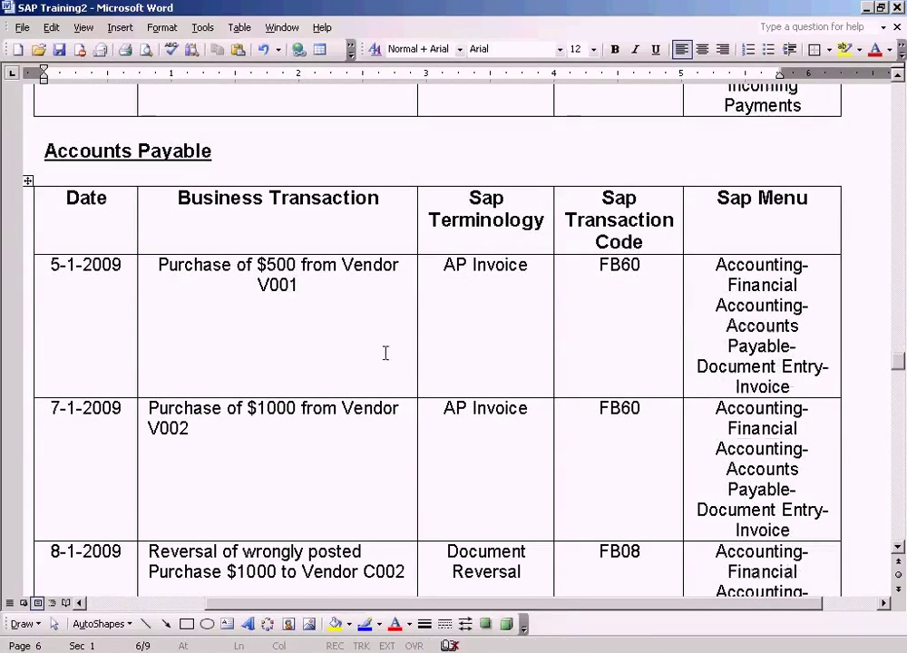
{"action": "left_click", "coordinate": [336, 322]}
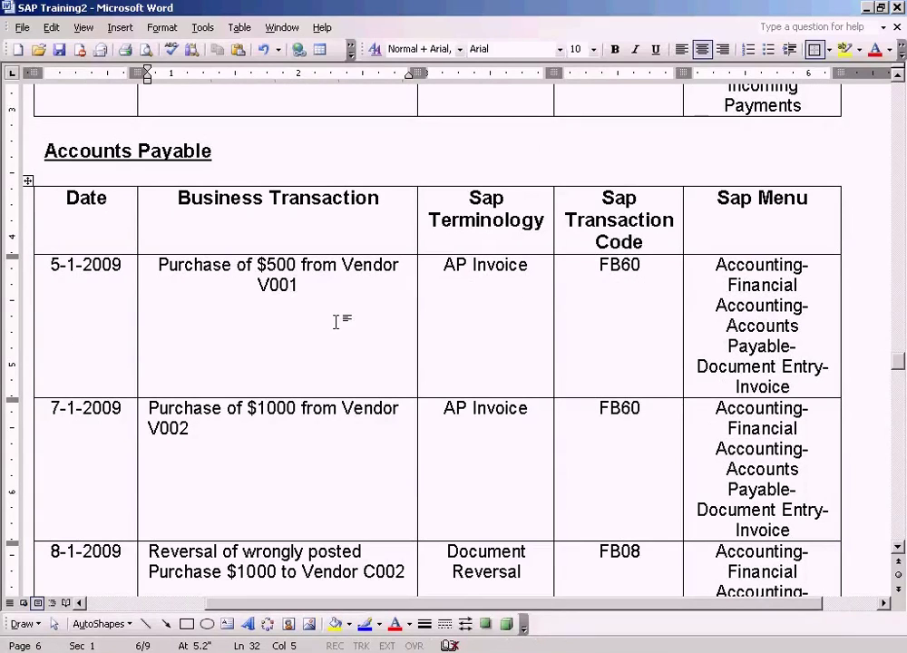
{"action": "left_click", "coordinate": [265, 409]}
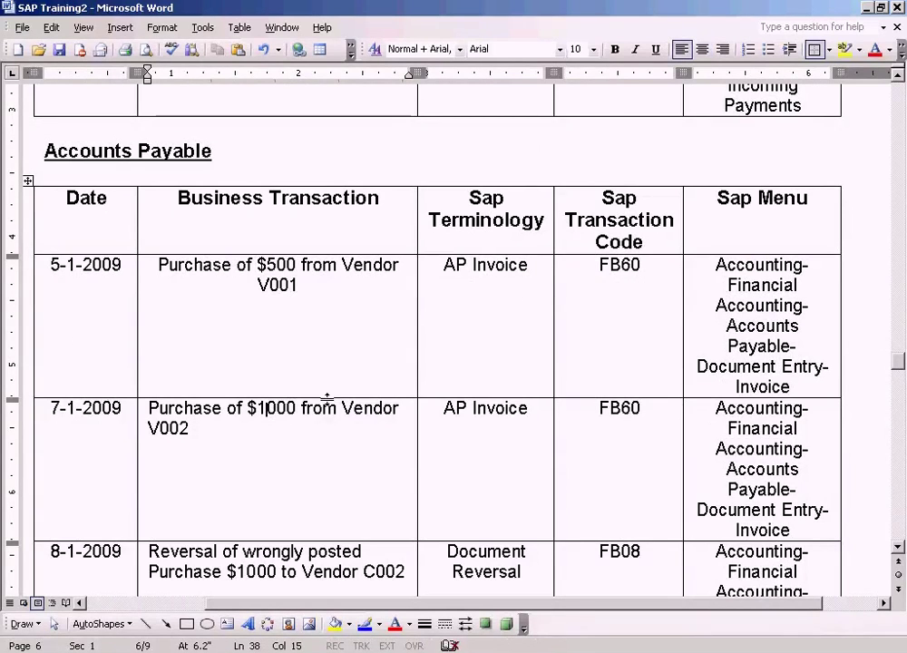
{"action": "scroll", "coordinate": [327, 399], "scroll_direction": "down", "scroll_amount": 2}
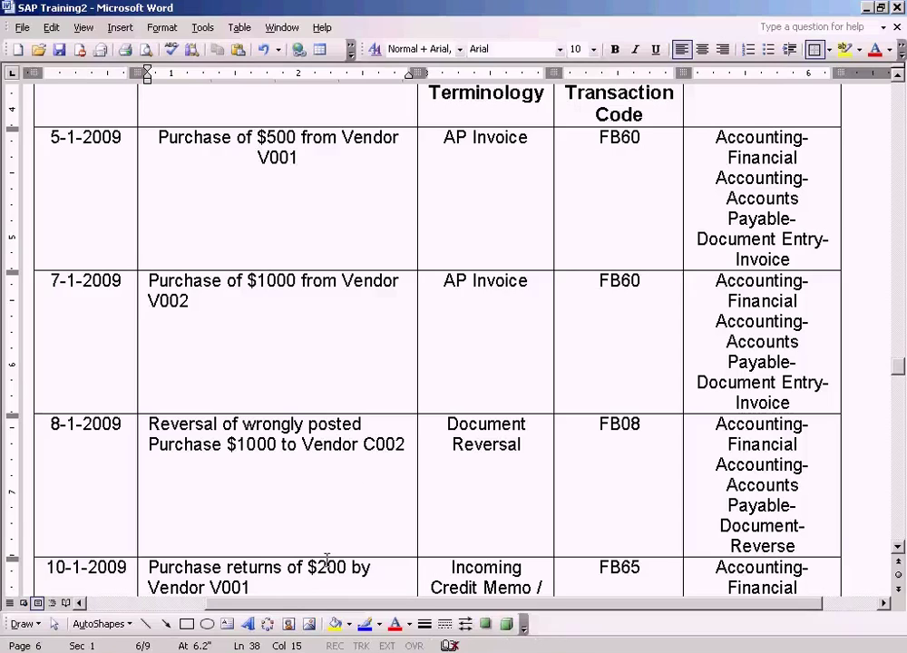
Switch back to the SAP vendor invoice entry for company code SUN and choose VENDOR B as the vendor
{"action": "left_click", "coordinate": [309, 649]}
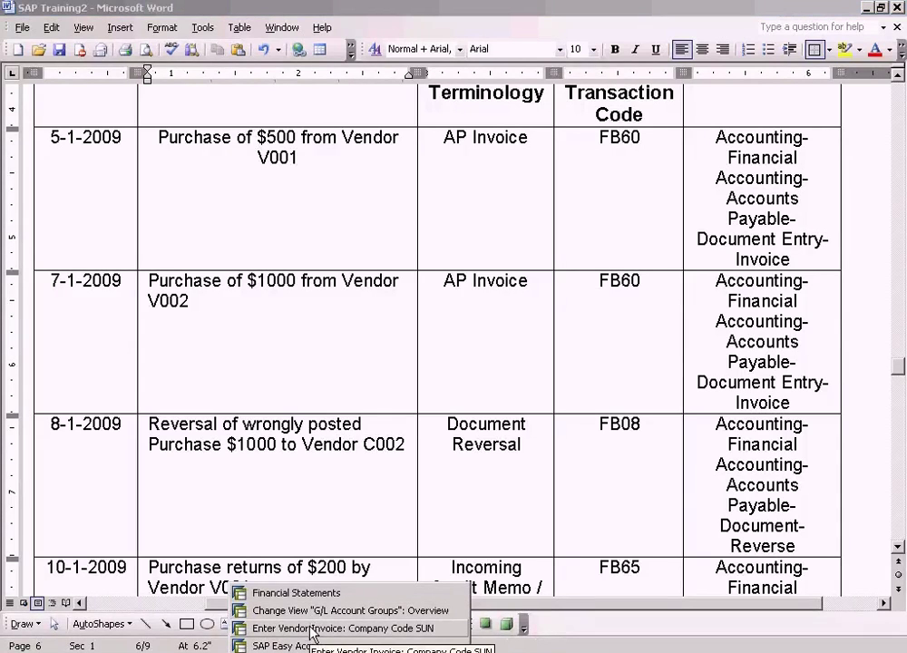
{"action": "left_click", "coordinate": [312, 628]}
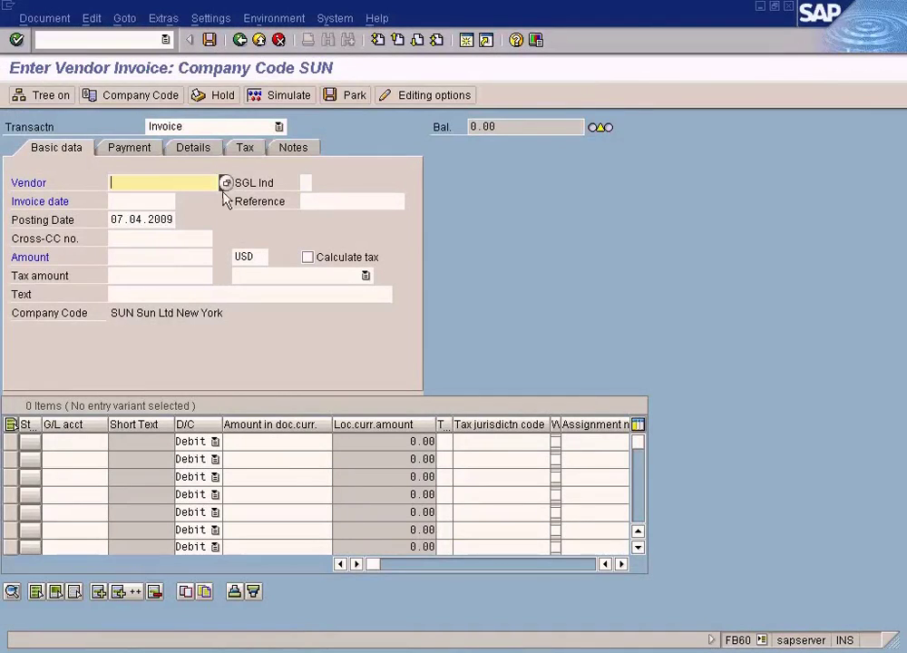
{"action": "left_click", "coordinate": [226, 184]}
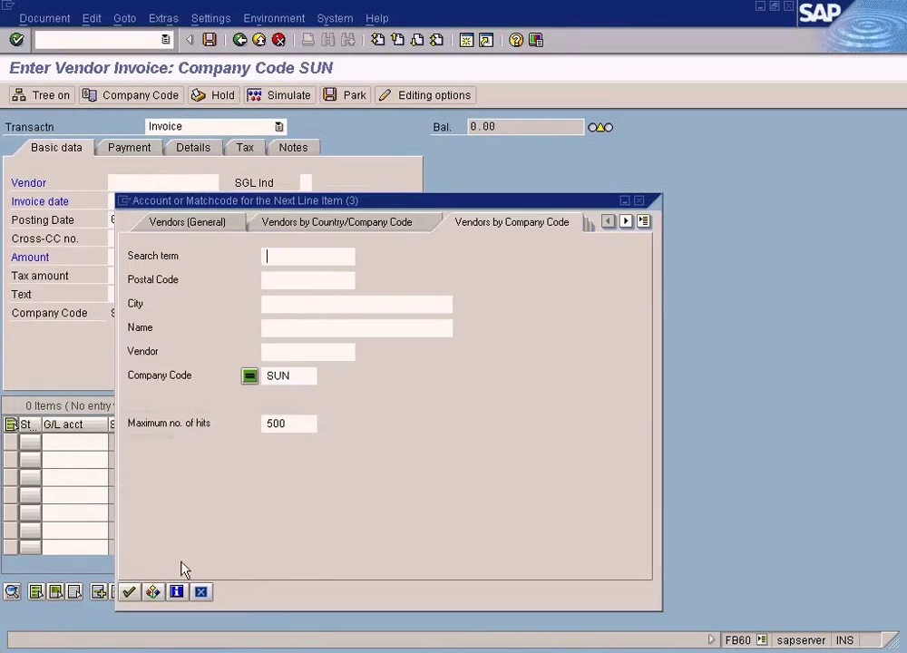
{"action": "left_click", "coordinate": [128, 592]}
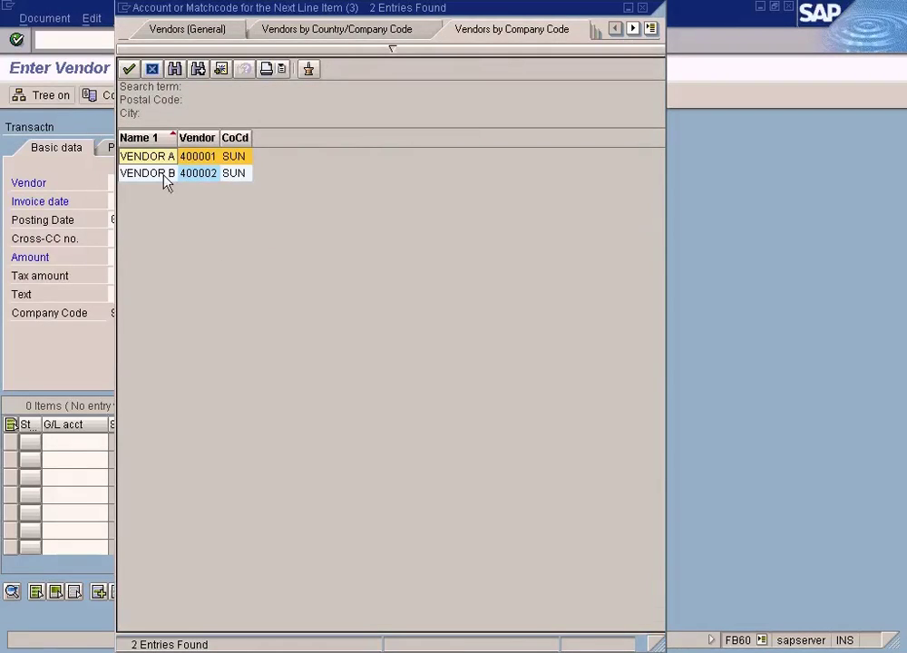
{"action": "left_click", "coordinate": [162, 173]}
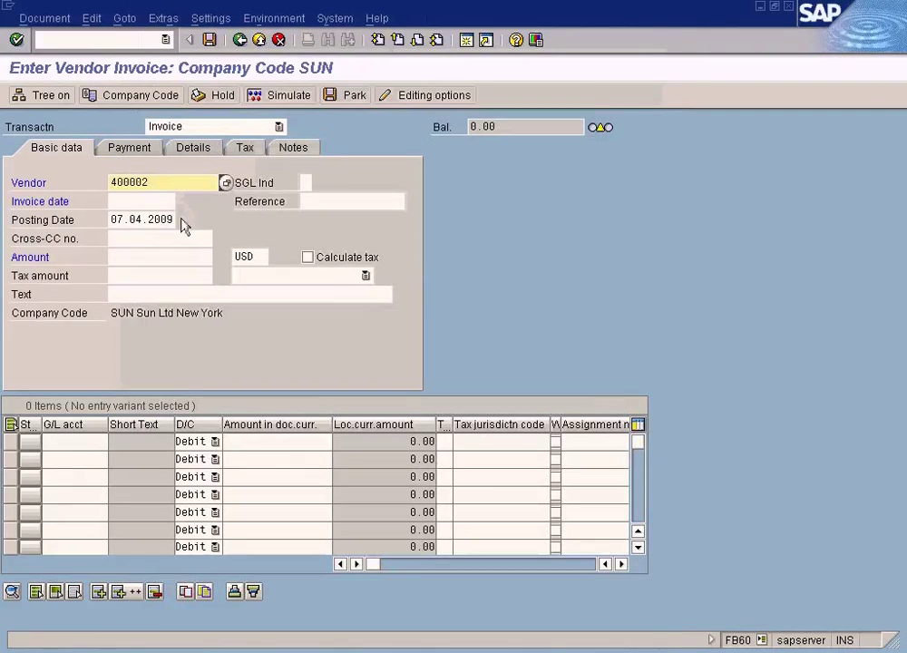
Set the invoice date to 07.04.2009 and, after checking the purchase in the Word document, enter an amount of 1000 USD
{"action": "left_click", "coordinate": [143, 202]}
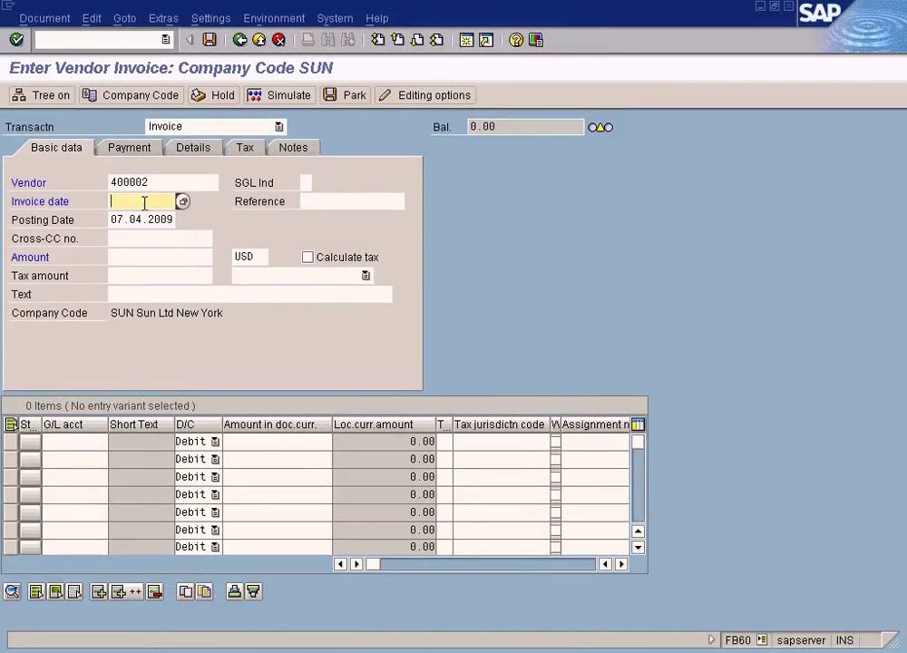
{"action": "key", "text": "F4"}
{"action": "key", "text": "Return"}
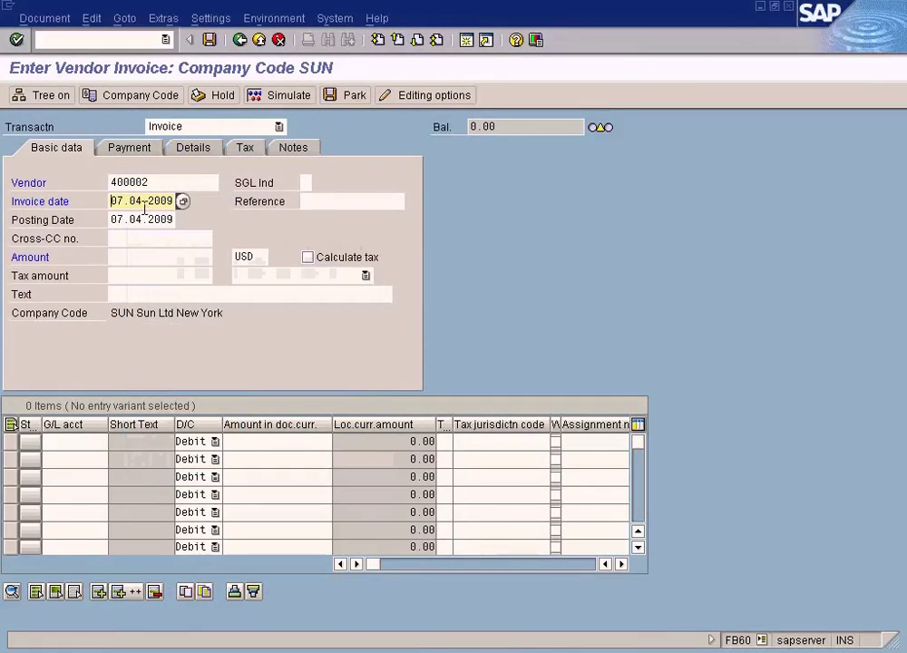
{"action": "left_click", "coordinate": [137, 258]}
{"action": "key", "text": "alt+Tab"}
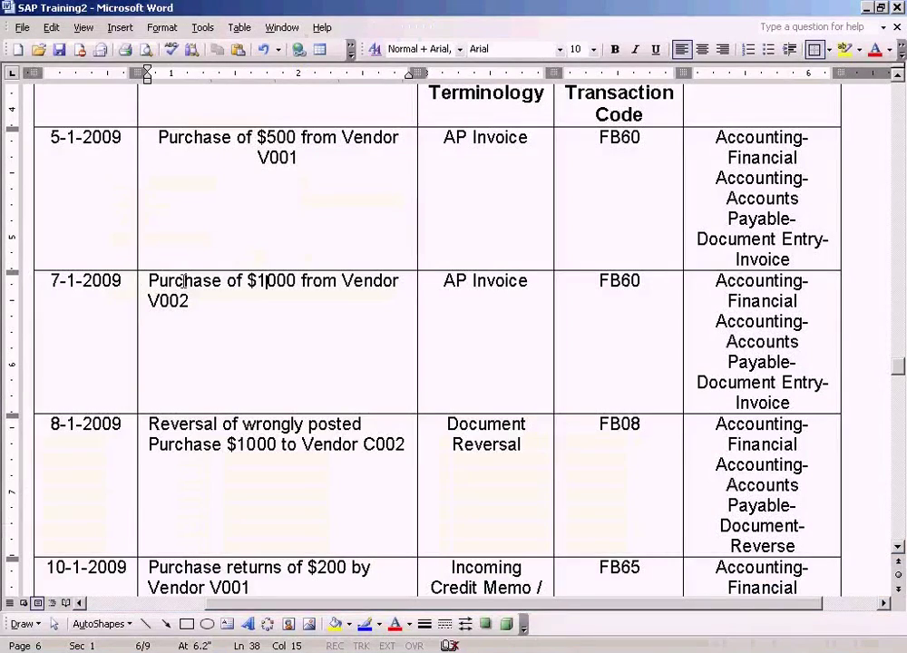
{"action": "key", "text": "alt+Tab"}
{"action": "type", "text": "1000"}
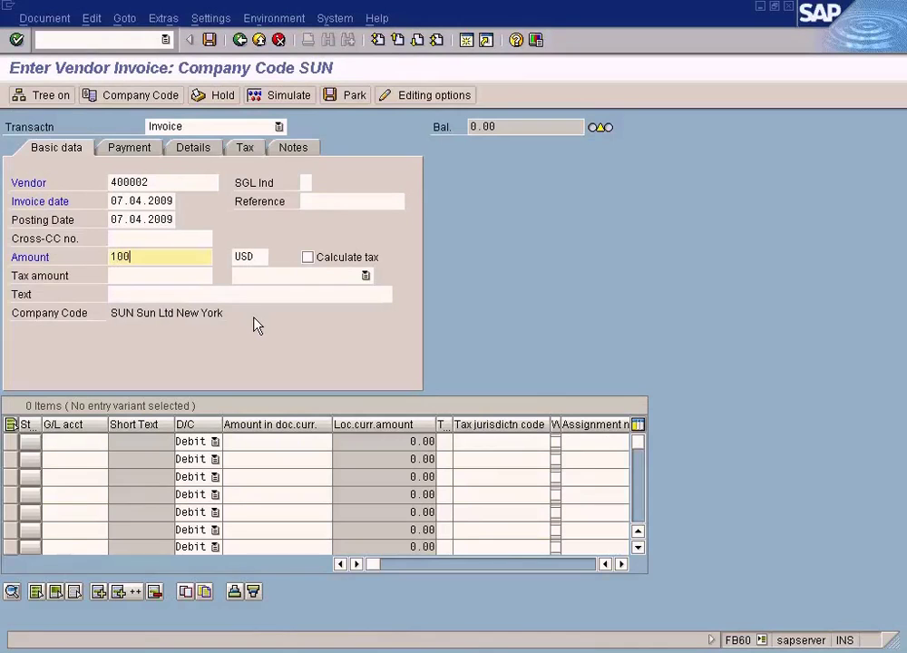
Add a debit line item of 1000 for the COS - Laptop G/L account to the vendor invoice and post it
{"action": "left_click", "coordinate": [96, 442]}
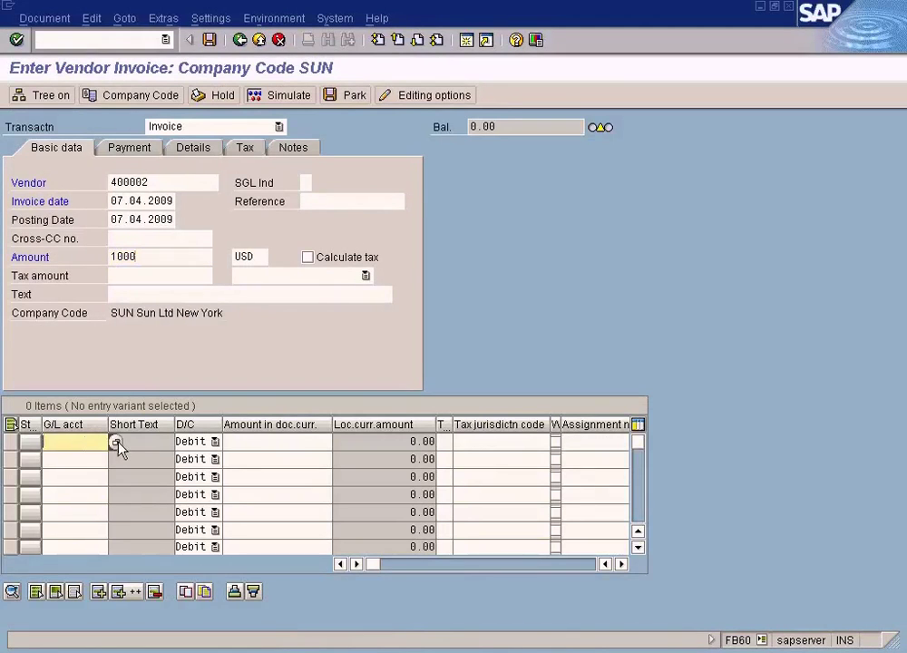
{"action": "key", "text": "F4"}
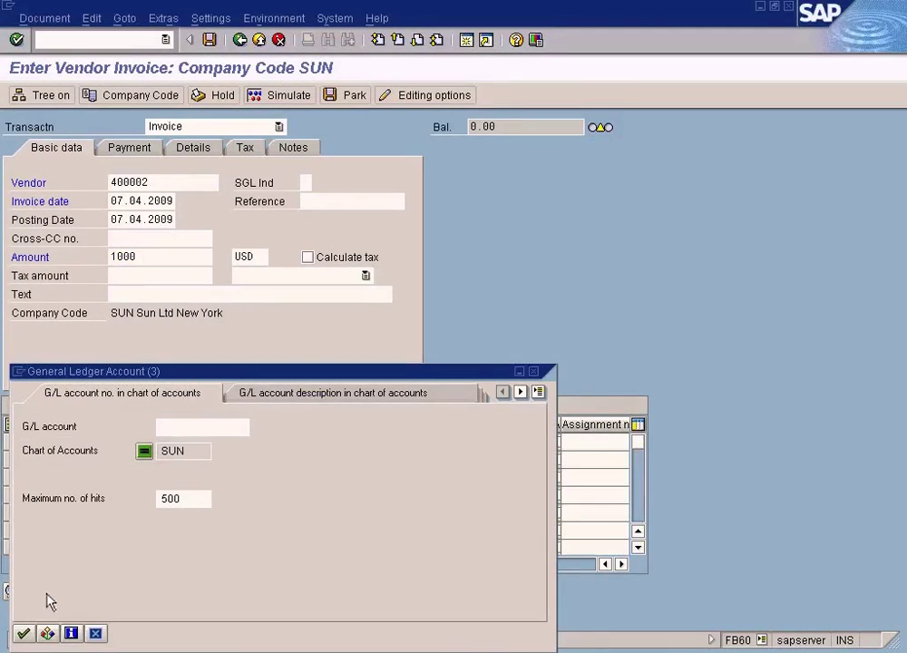
{"action": "left_click", "coordinate": [24, 633]}
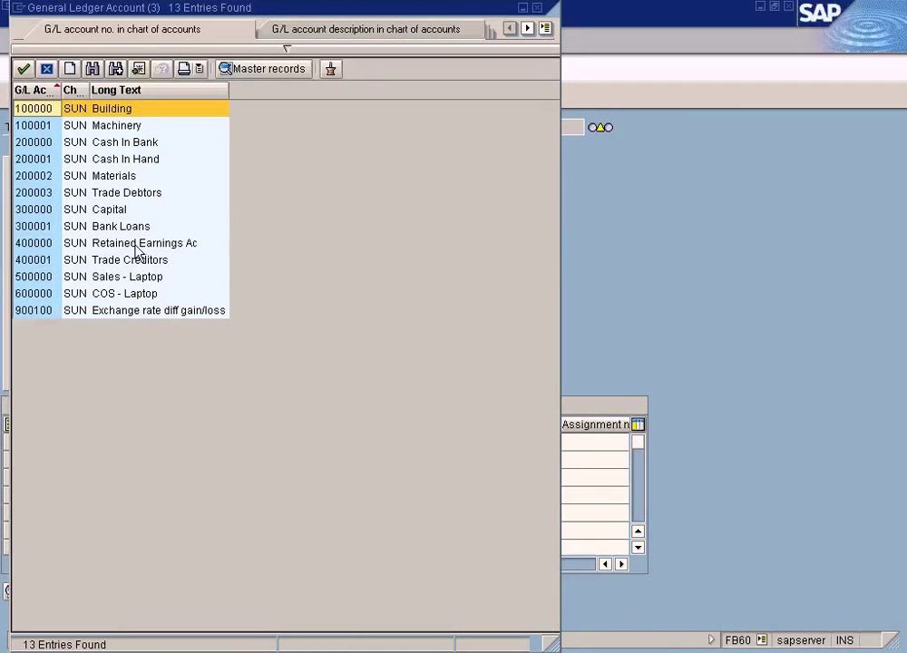
{"action": "double_click", "coordinate": [115, 294]}
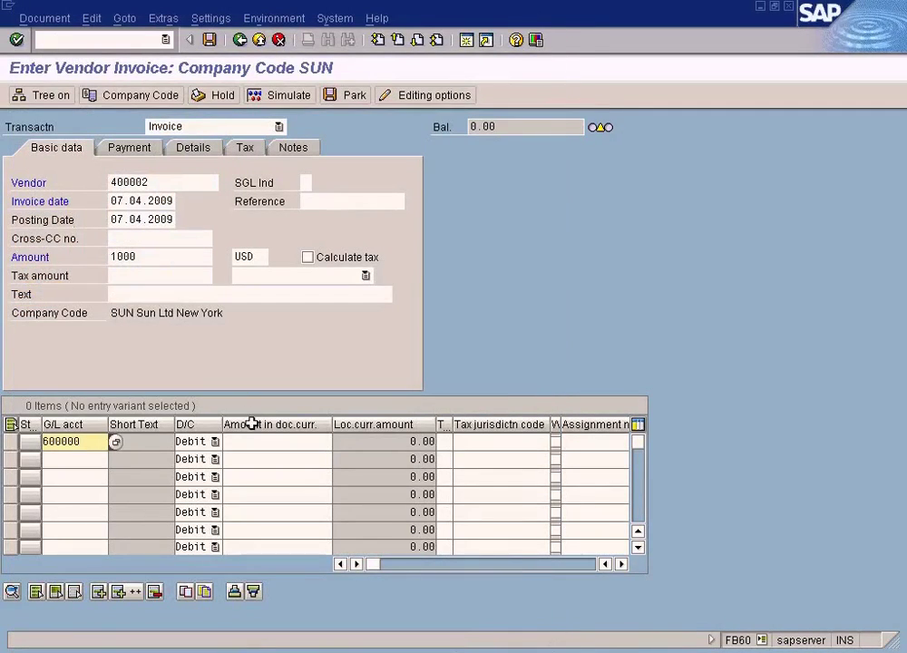
{"action": "left_click", "coordinate": [252, 441]}
{"action": "type", "text": "1000"}
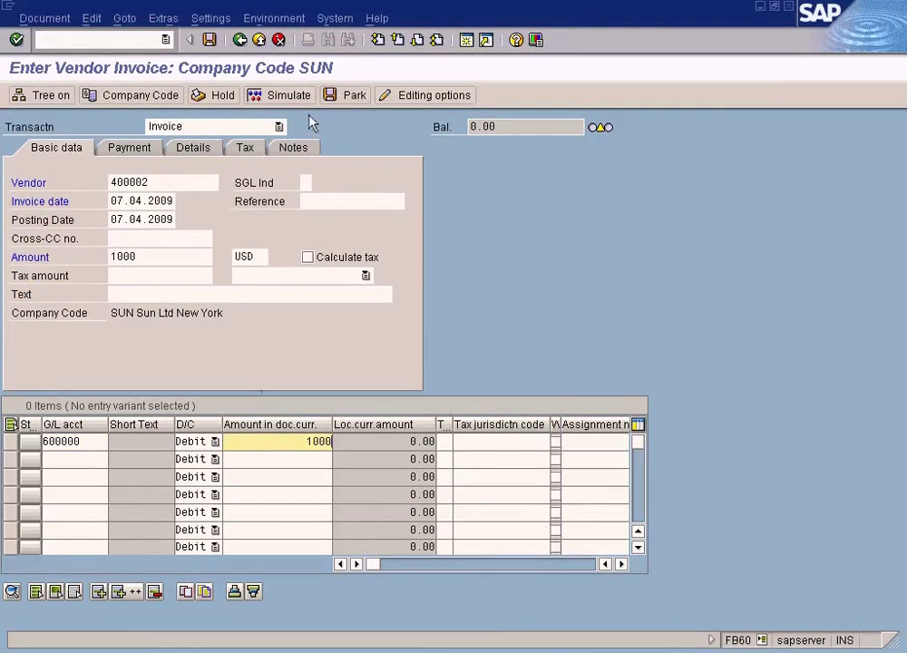
{"action": "key", "text": "Return"}
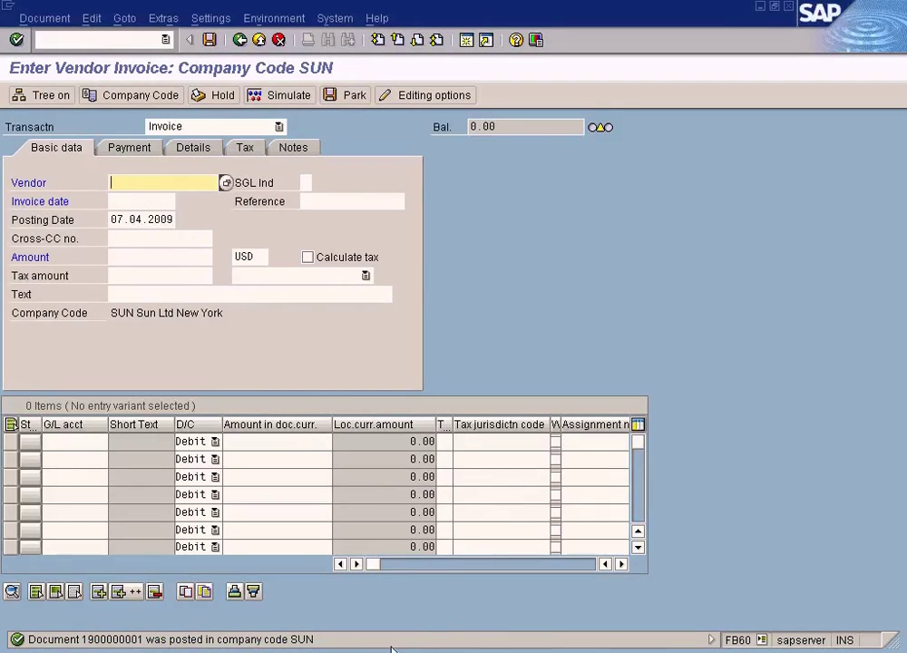
Switch to the Financial Statements session, run the report, examine the profit and loss subtotal, and leave the report
{"action": "left_click", "coordinate": [310, 646]}
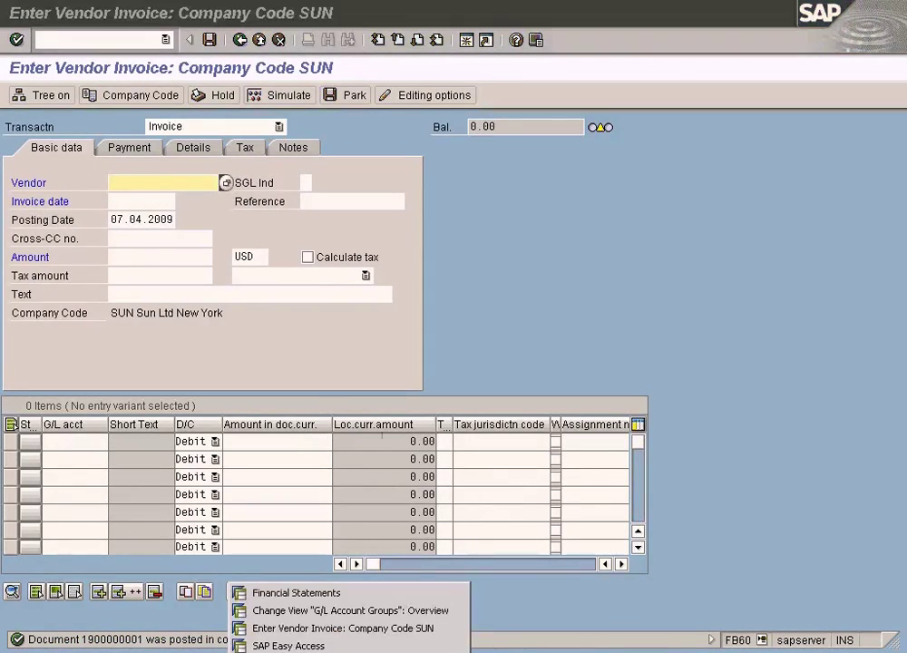
{"action": "left_click", "coordinate": [289, 593]}
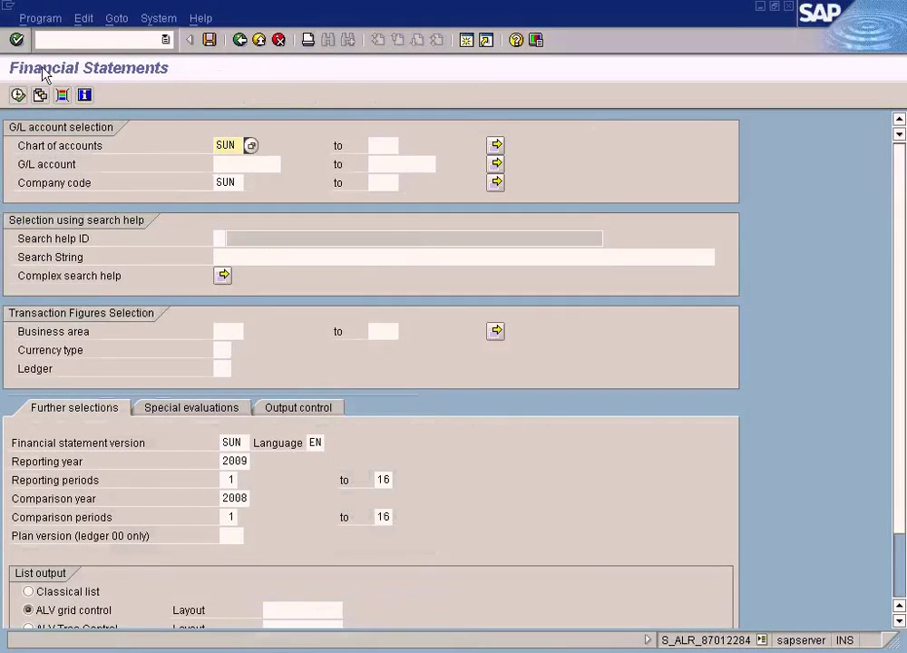
{"action": "left_click", "coordinate": [18, 94]}
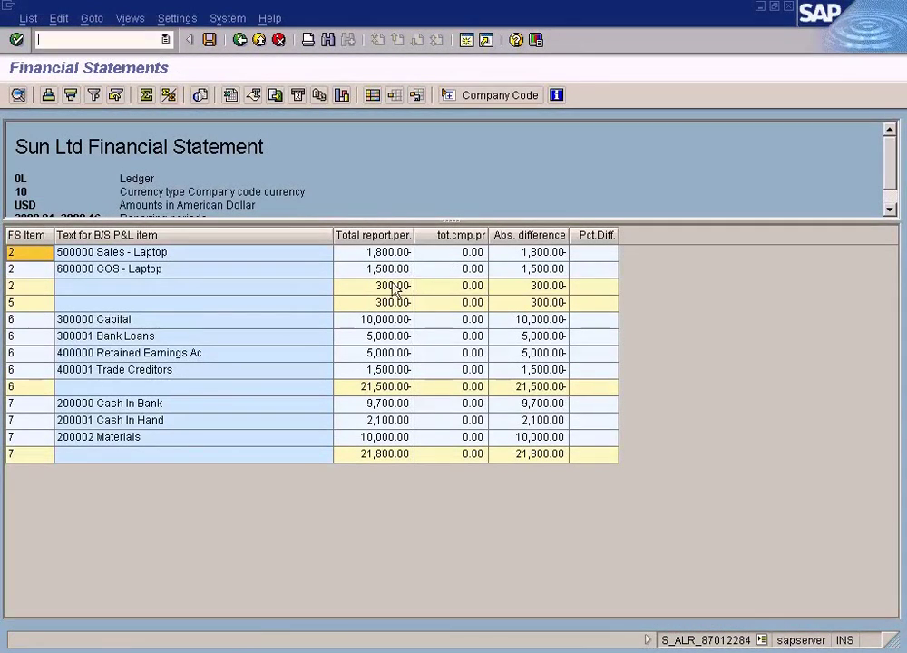
{"action": "left_click", "coordinate": [393, 288]}
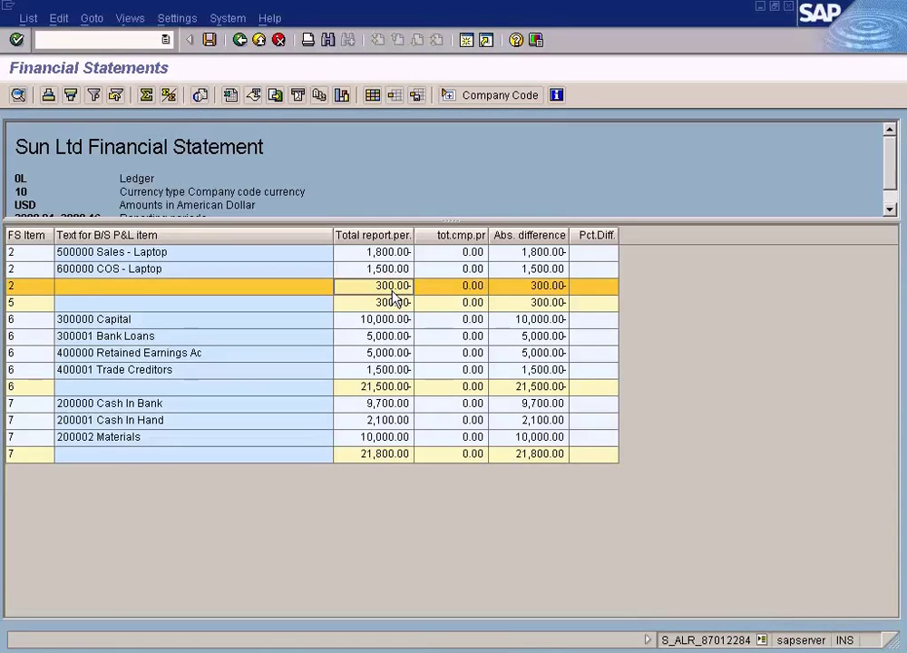
{"action": "left_click", "coordinate": [239, 40]}
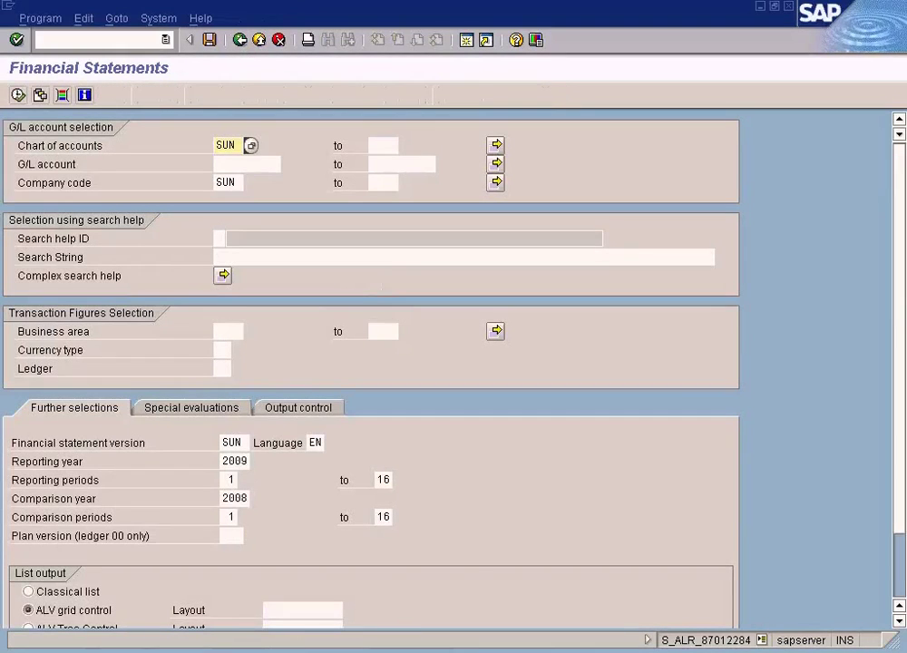
Return to the vendor invoice session, end the transaction with /n, and open Display/Change Line Items for Accounts Payable accounts
{"action": "left_click", "coordinate": [291, 650]}
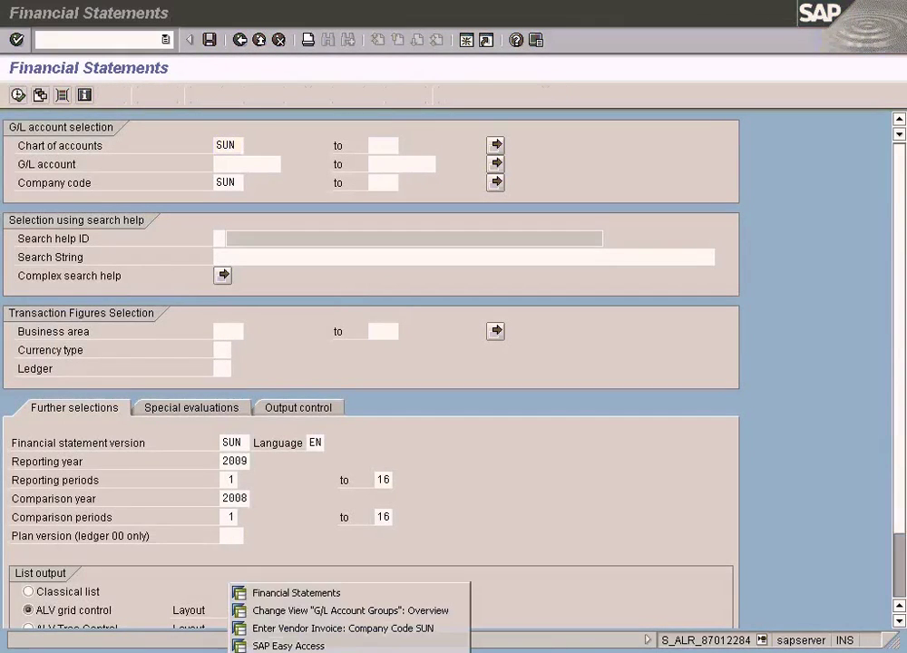
{"action": "left_click", "coordinate": [291, 629]}
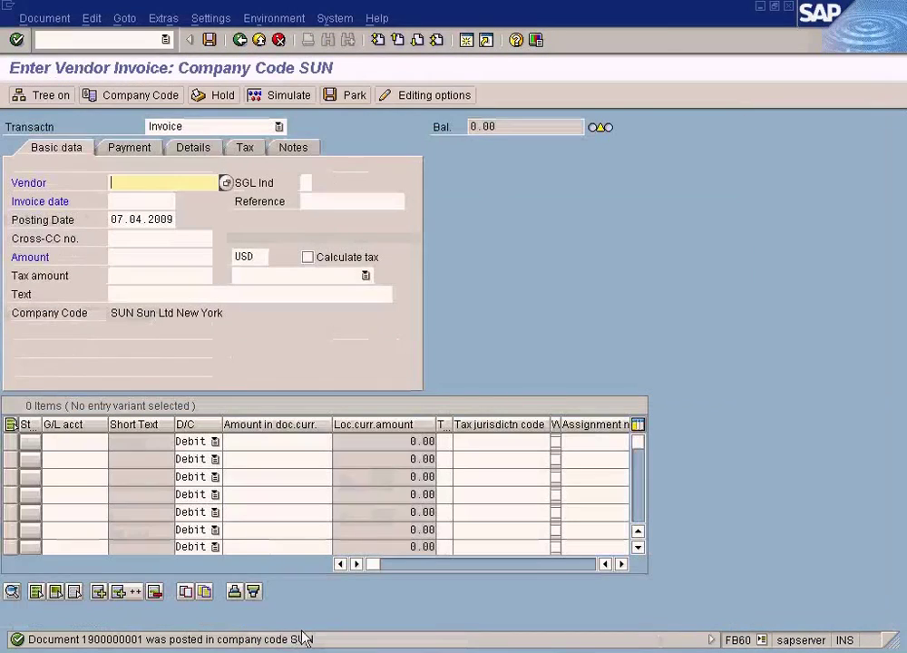
{"action": "left_click", "coordinate": [120, 41]}
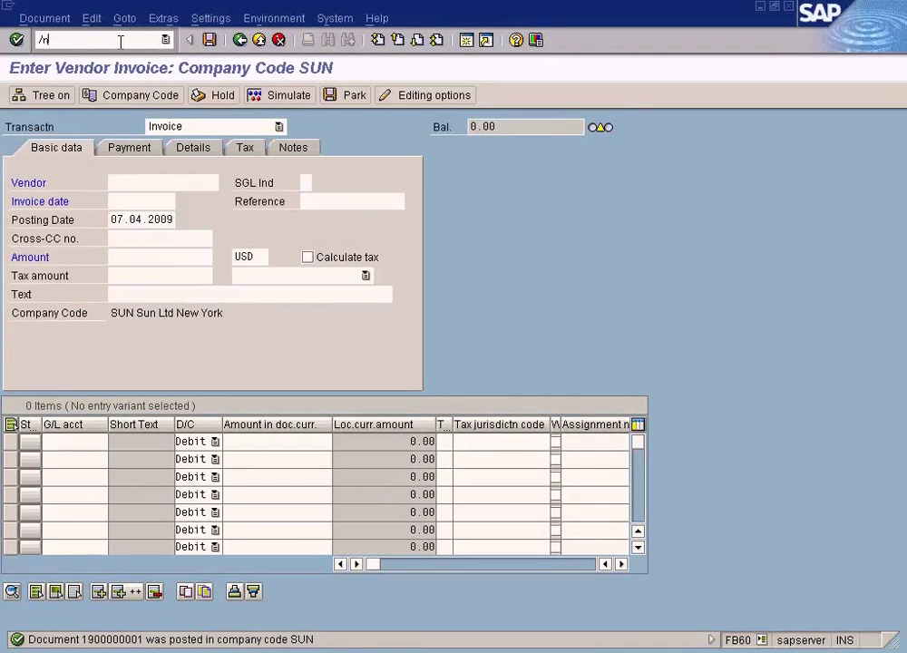
{"action": "key", "text": "Return"}
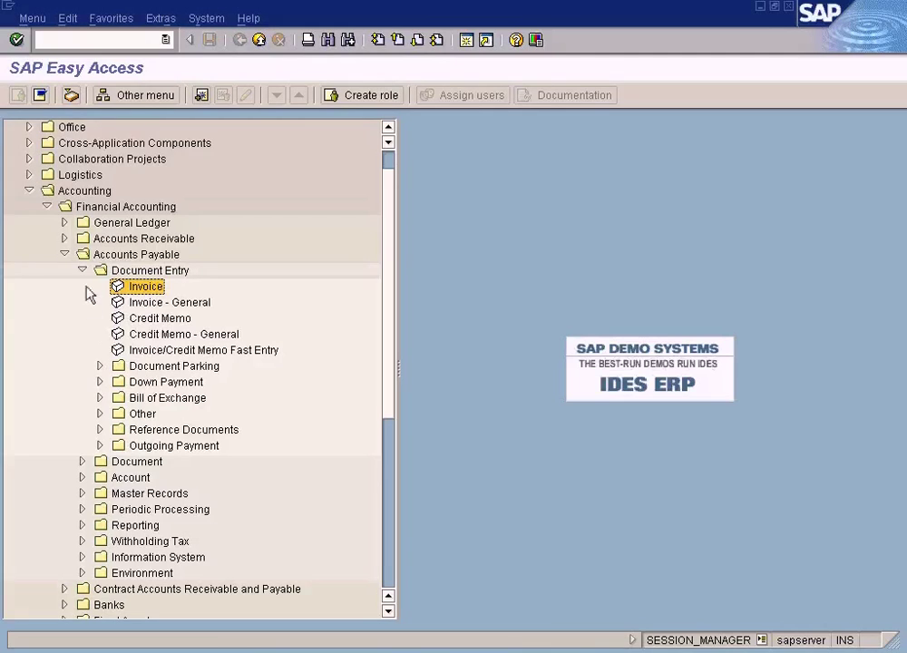
{"action": "left_click", "coordinate": [83, 270]}
{"action": "left_click", "coordinate": [83, 302]}
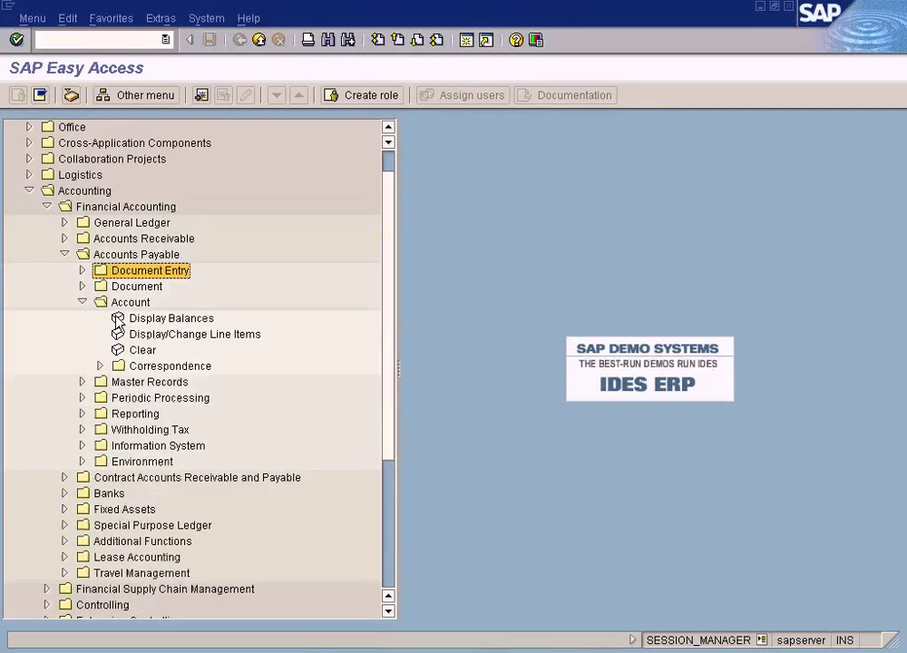
{"action": "double_click", "coordinate": [203, 335]}
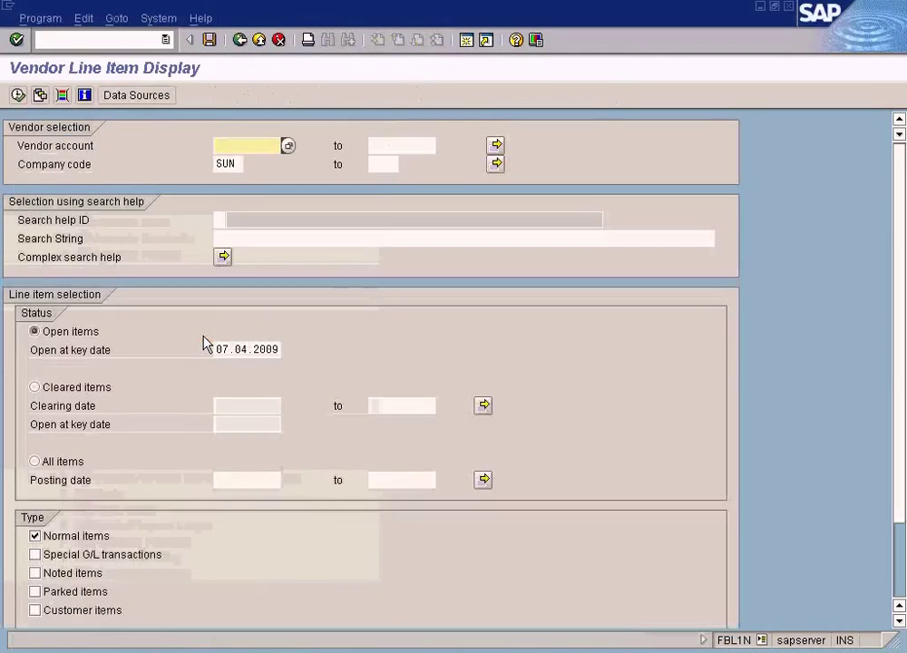
Display all line items of VENDOR A in company code SUN and examine the invoice amount
{"action": "left_click", "coordinate": [287, 146]}
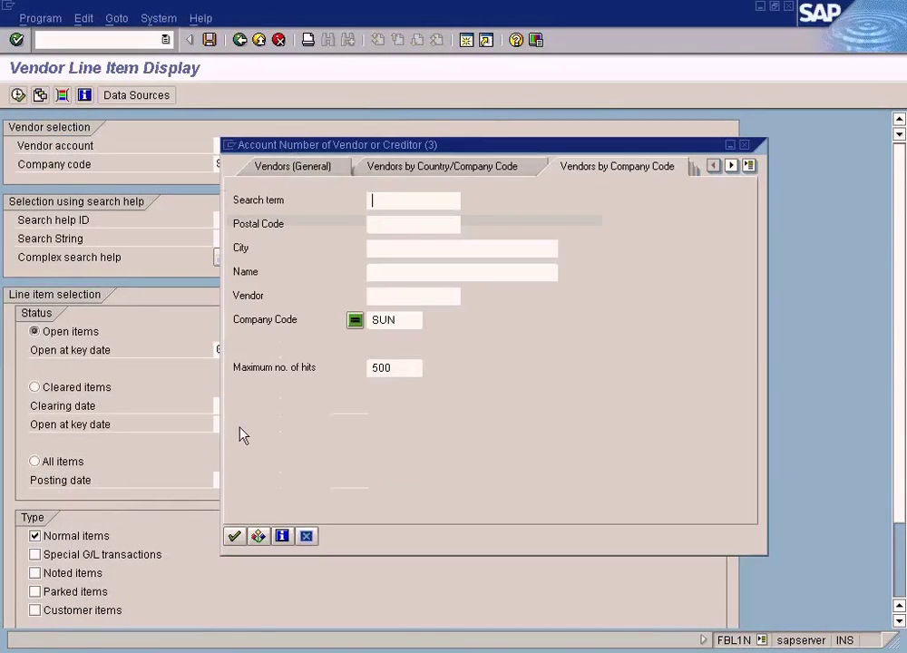
{"action": "left_click", "coordinate": [233, 535]}
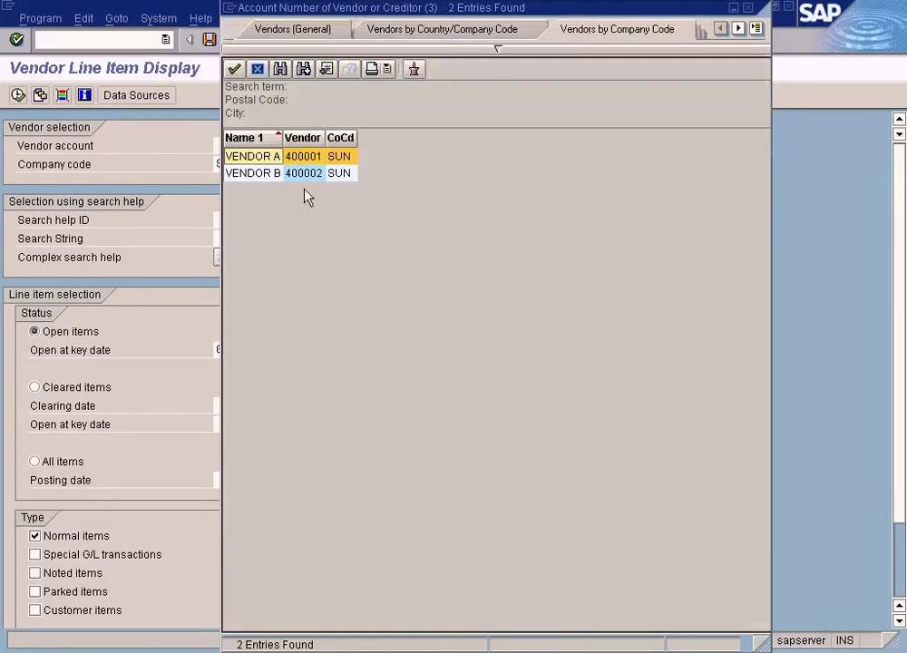
{"action": "double_click", "coordinate": [301, 156]}
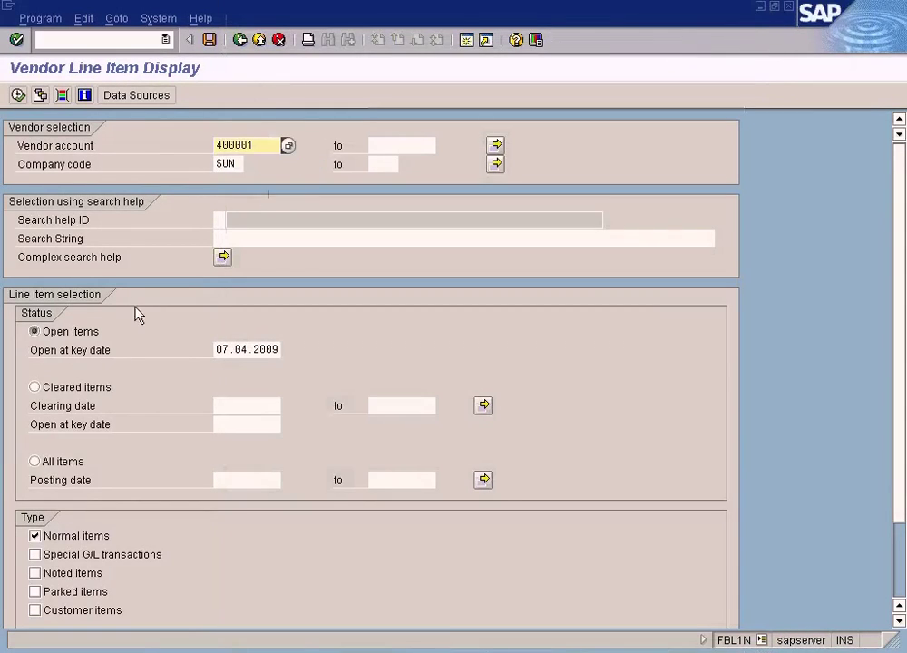
{"action": "left_click", "coordinate": [42, 463]}
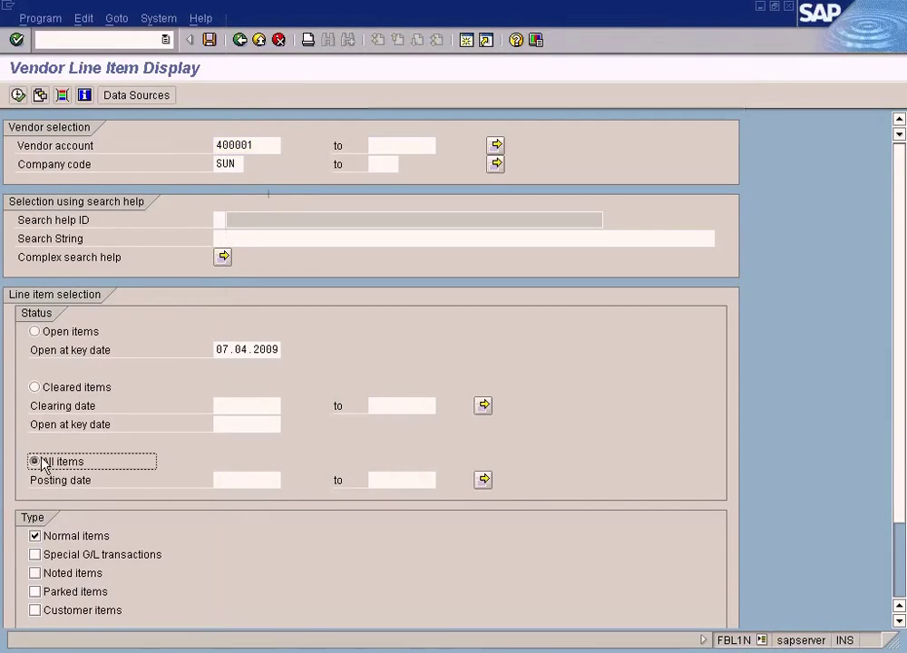
{"action": "left_click", "coordinate": [18, 95]}
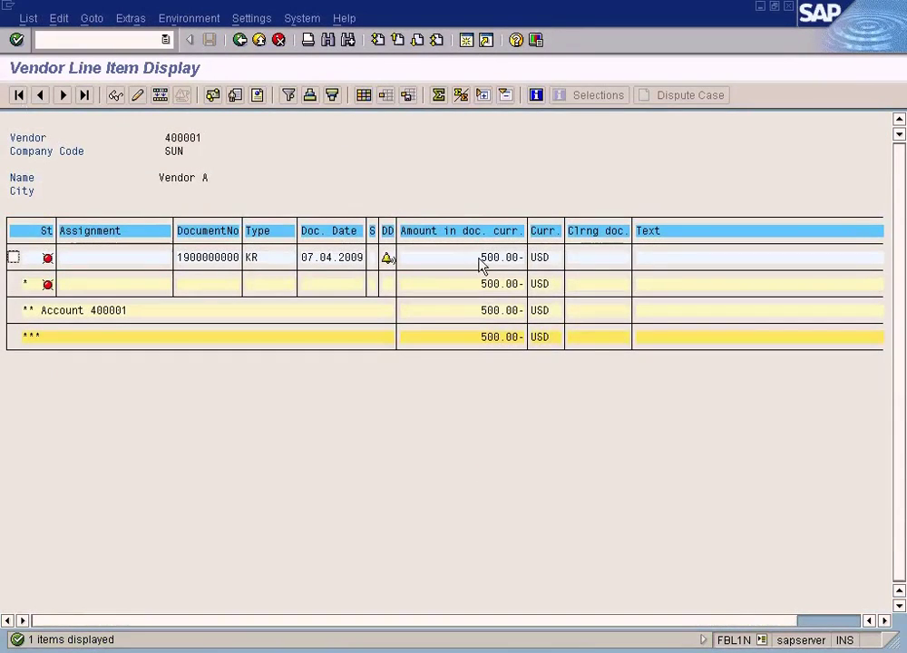
{"action": "left_click", "coordinate": [503, 259]}
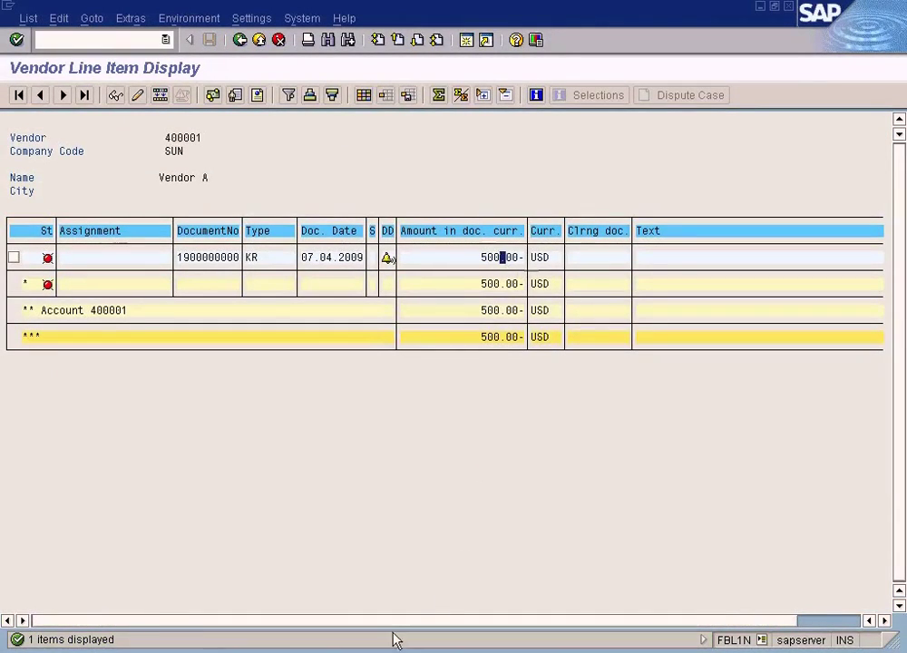
Switch to the SAP Training2 document in Microsoft Word and check the $1000 purchase in the Accounts Payable table
{"action": "key", "text": "alt+Tab"}
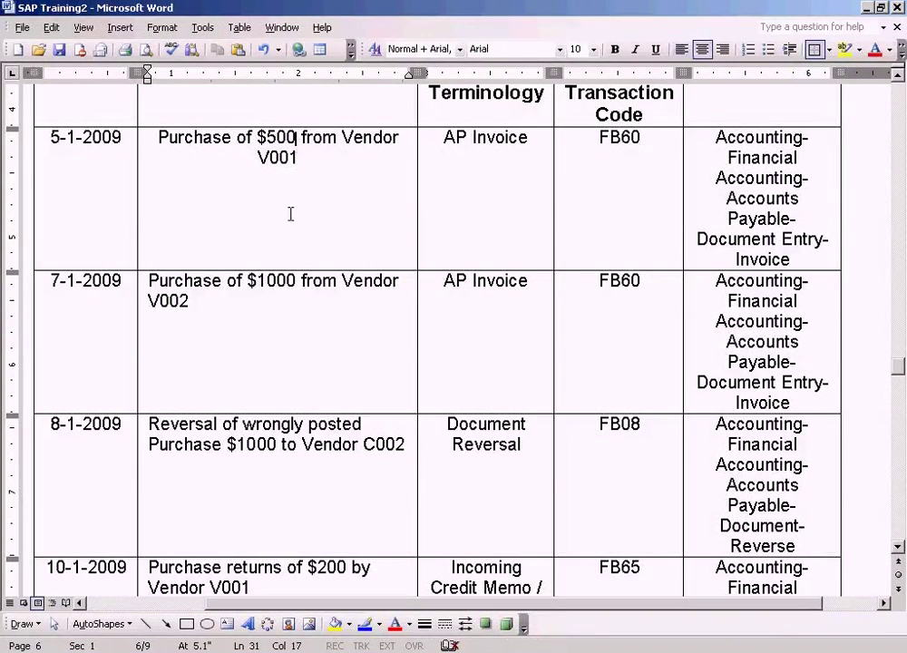
{"action": "scroll", "coordinate": [290, 214], "scroll_direction": "up", "scroll_amount": 3}
{"action": "left_click", "coordinate": [261, 411]}
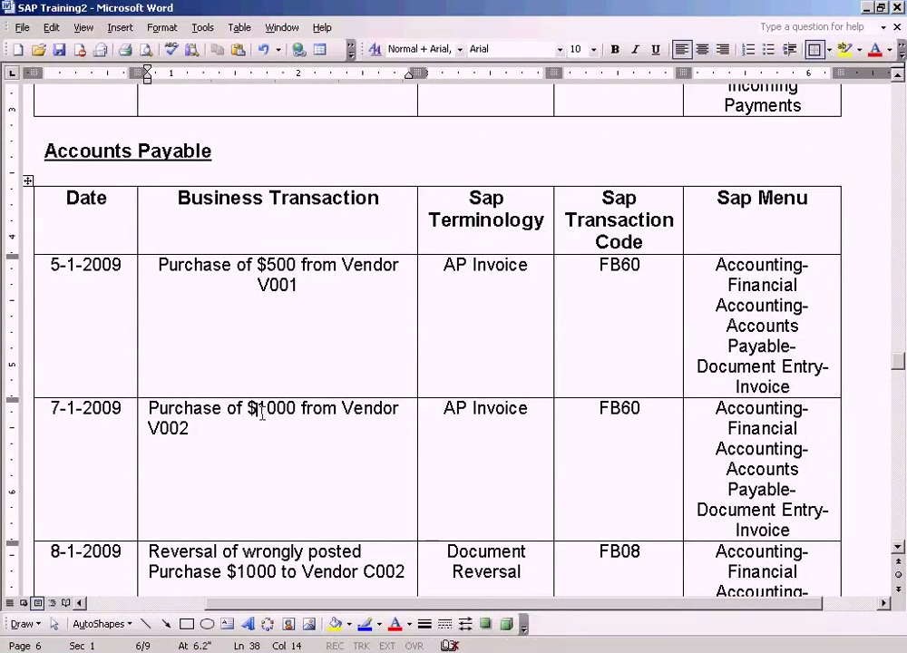
Switch back to the SAP Vendor Line Item Display, list all items of VENDOR B instead, and examine the invoice amount
{"action": "left_click", "coordinate": [319, 649]}
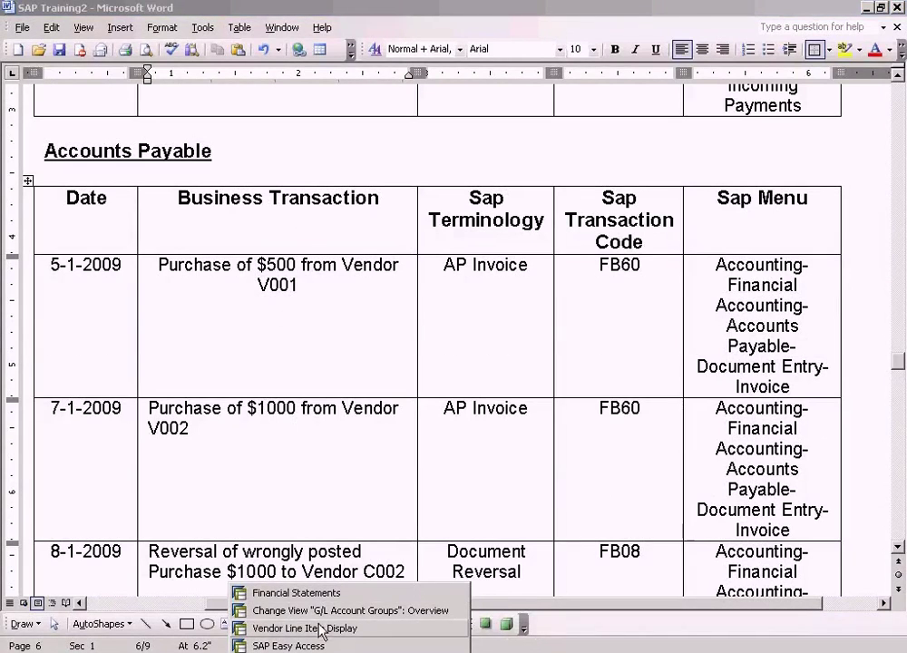
{"action": "left_click", "coordinate": [317, 629]}
{"action": "left_click", "coordinate": [240, 41]}
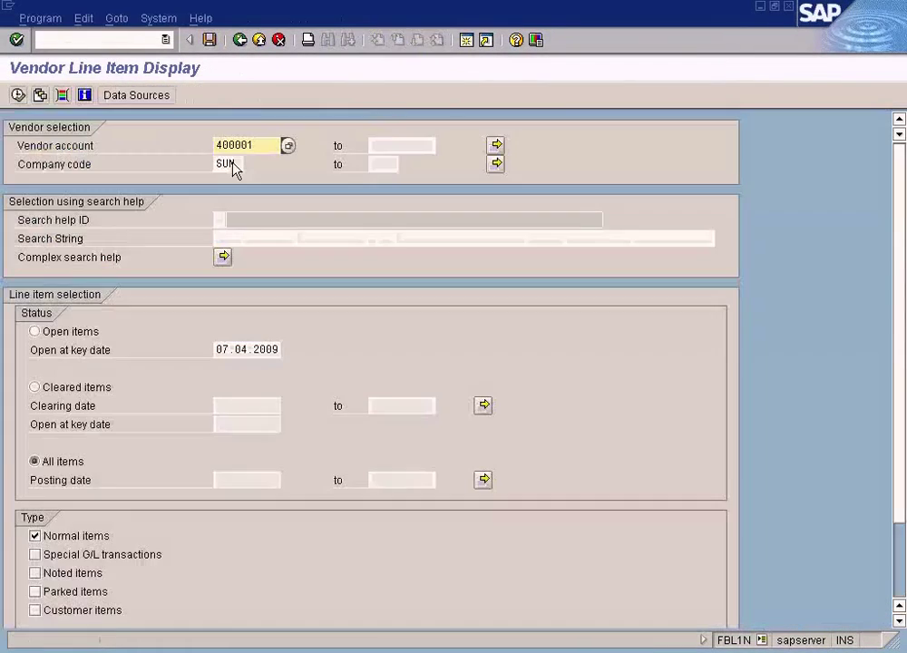
{"action": "key", "text": "F4"}
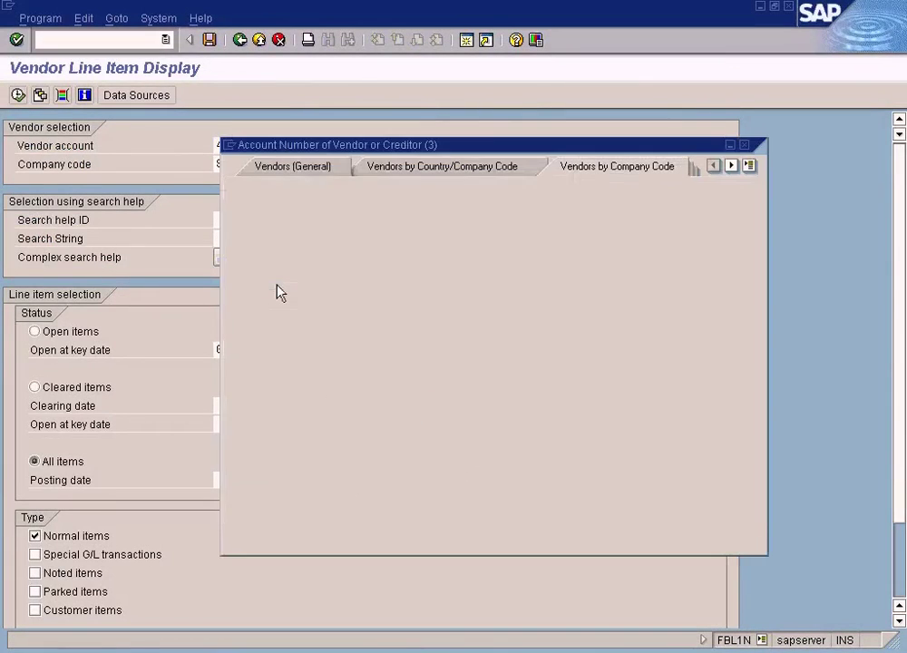
{"action": "left_click", "coordinate": [235, 536]}
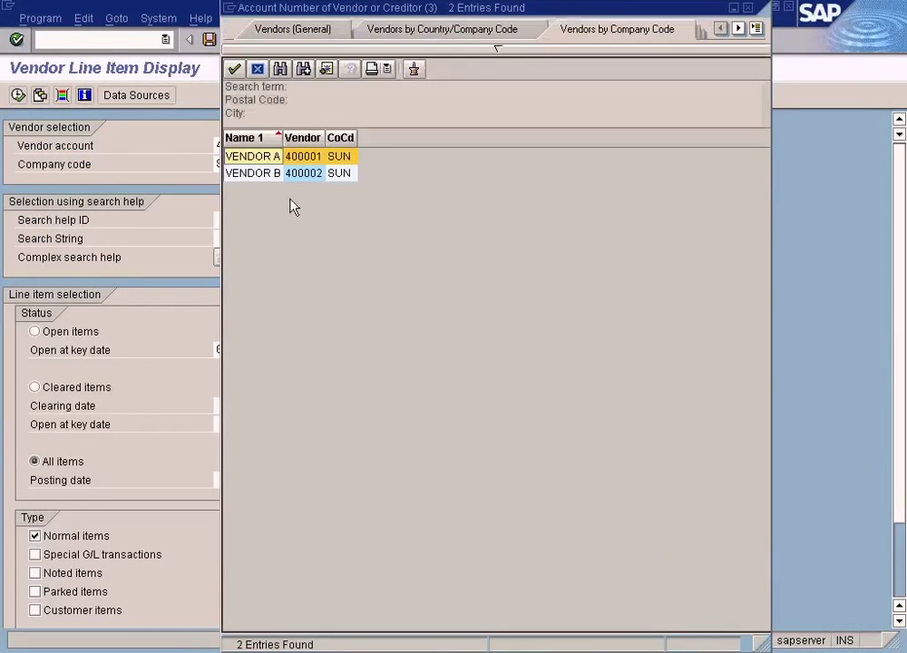
{"action": "left_click", "coordinate": [289, 175]}
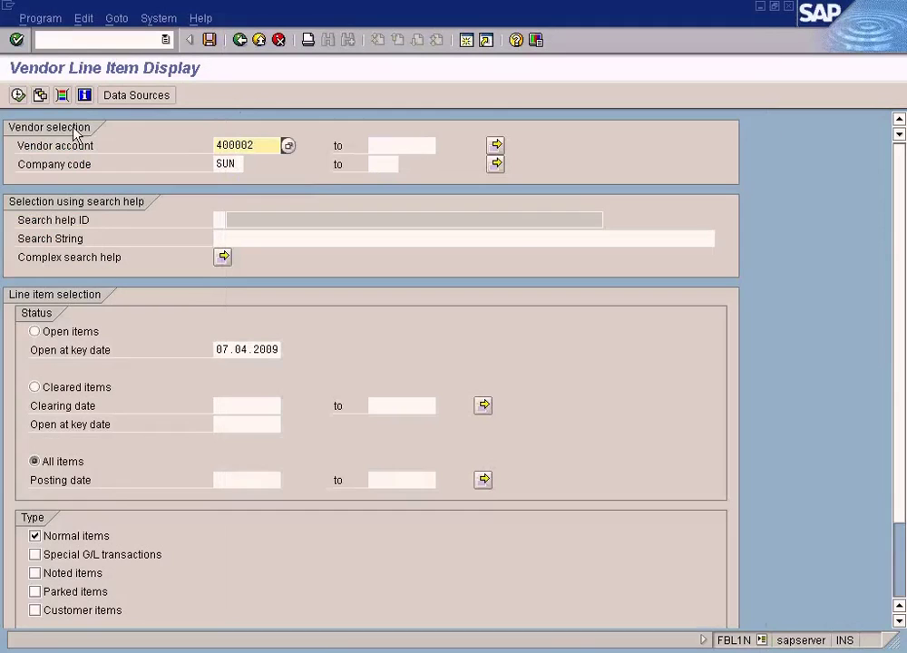
{"action": "left_click", "coordinate": [17, 95]}
{"action": "left_click", "coordinate": [470, 258]}
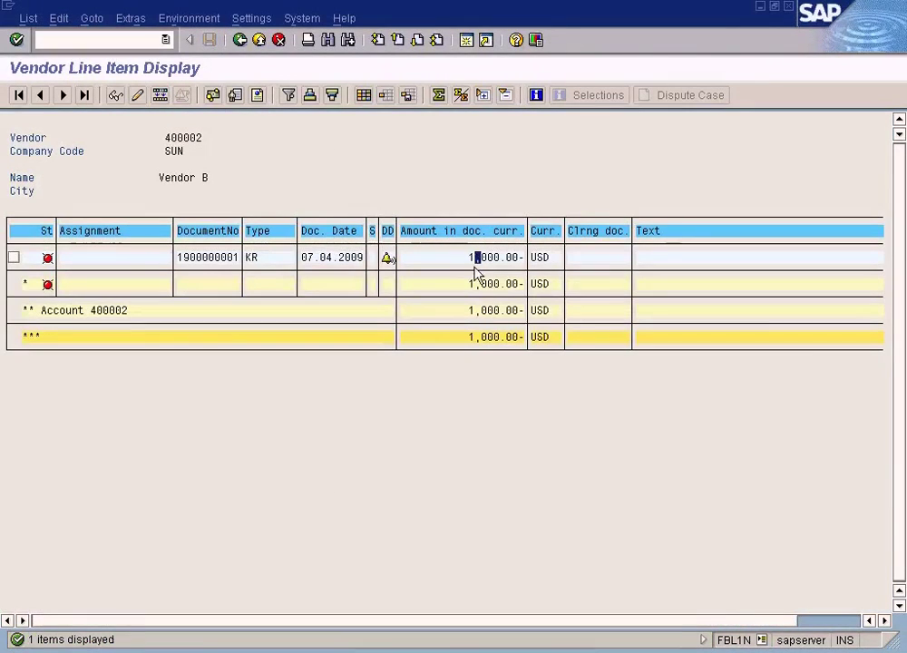
Switch to the SAP Training2 document in Microsoft Word and review the Accounts Payable transactions that follow the $1000 purchase
{"action": "key", "text": "alt+Tab"}
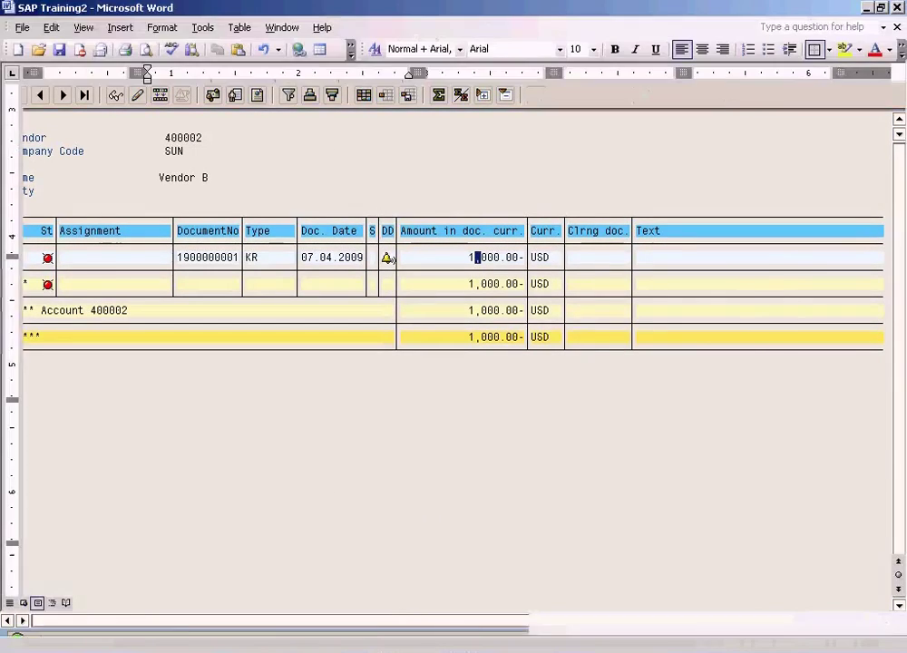
{"action": "left_click", "coordinate": [286, 501]}
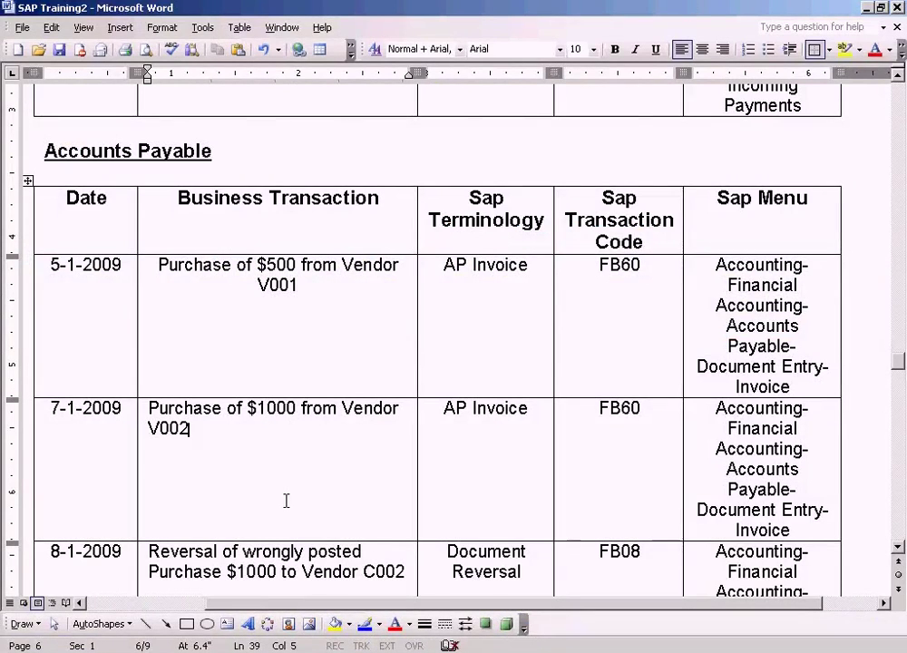
{"action": "scroll", "coordinate": [285, 501], "scroll_direction": "down", "scroll_amount": 5}
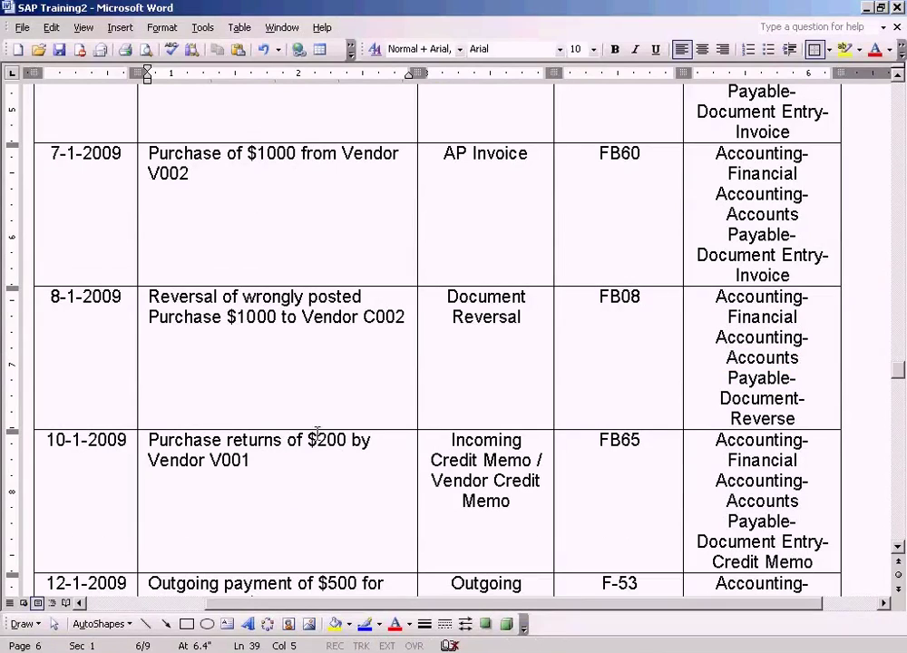